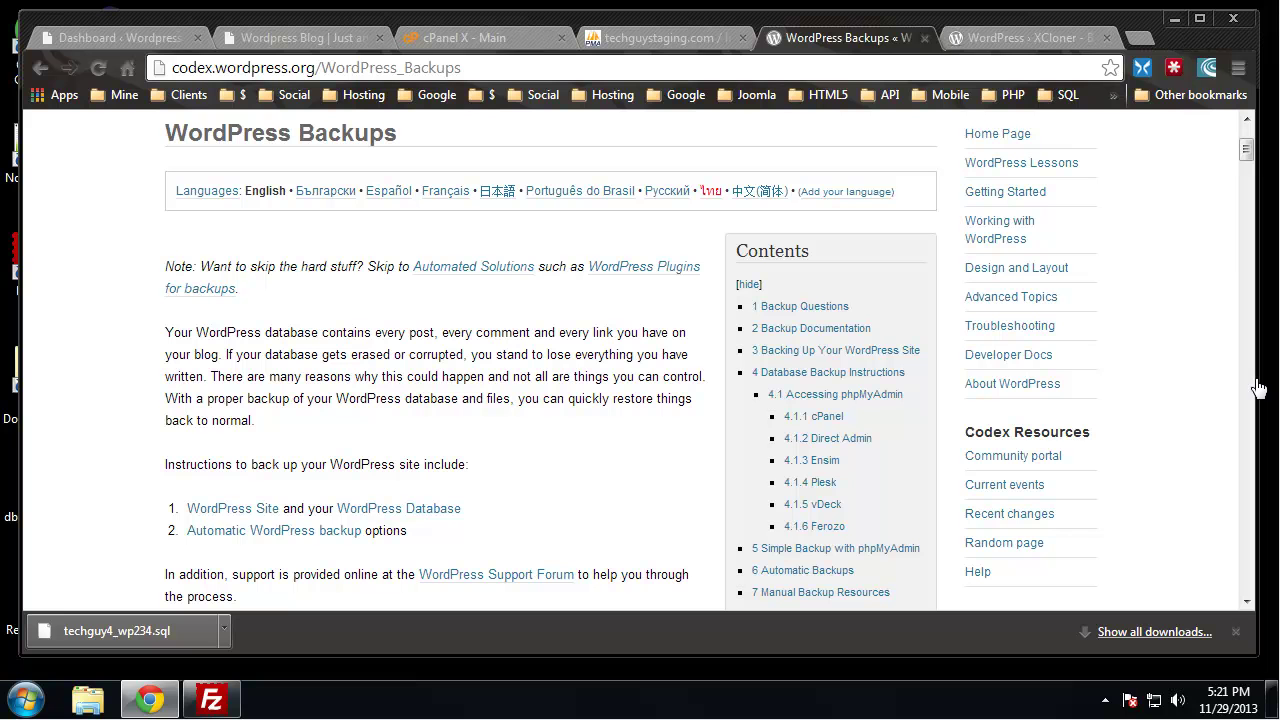
Bring FileZilla forward and navigate the remote pane up to /public_html/blog
scroll(65, 205, up, 2)
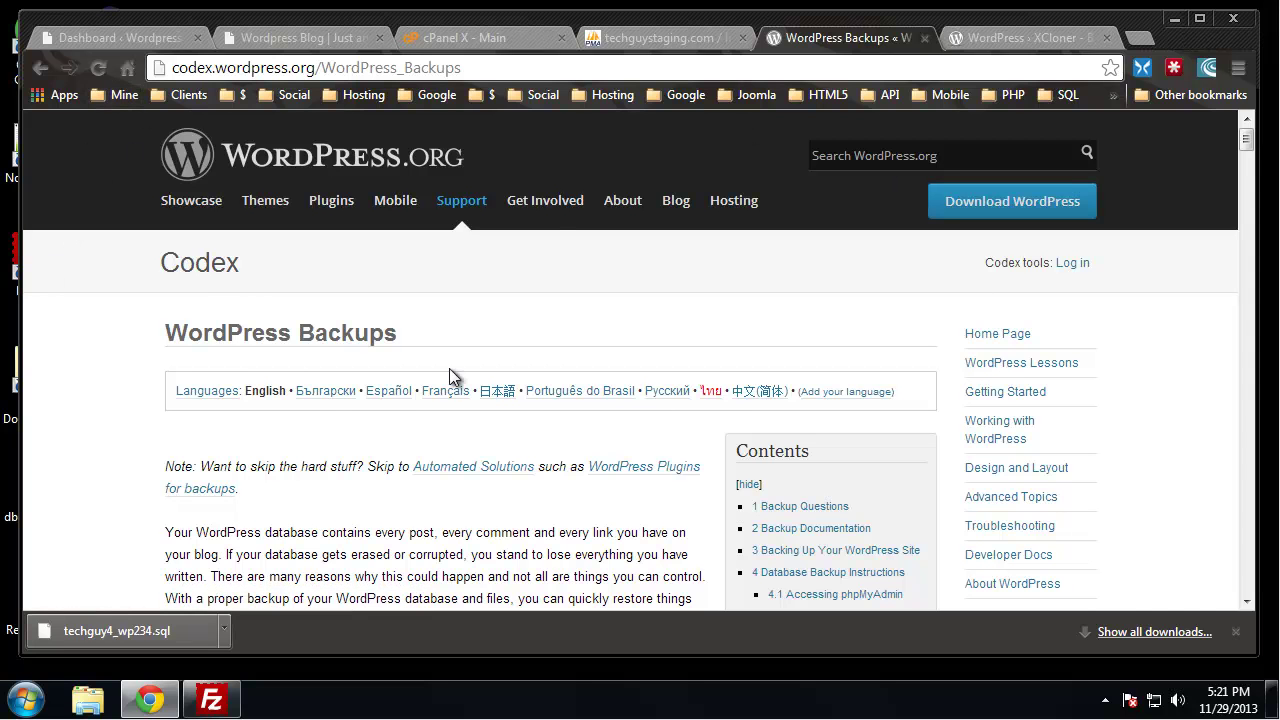
scroll(549, 232, down, 2)
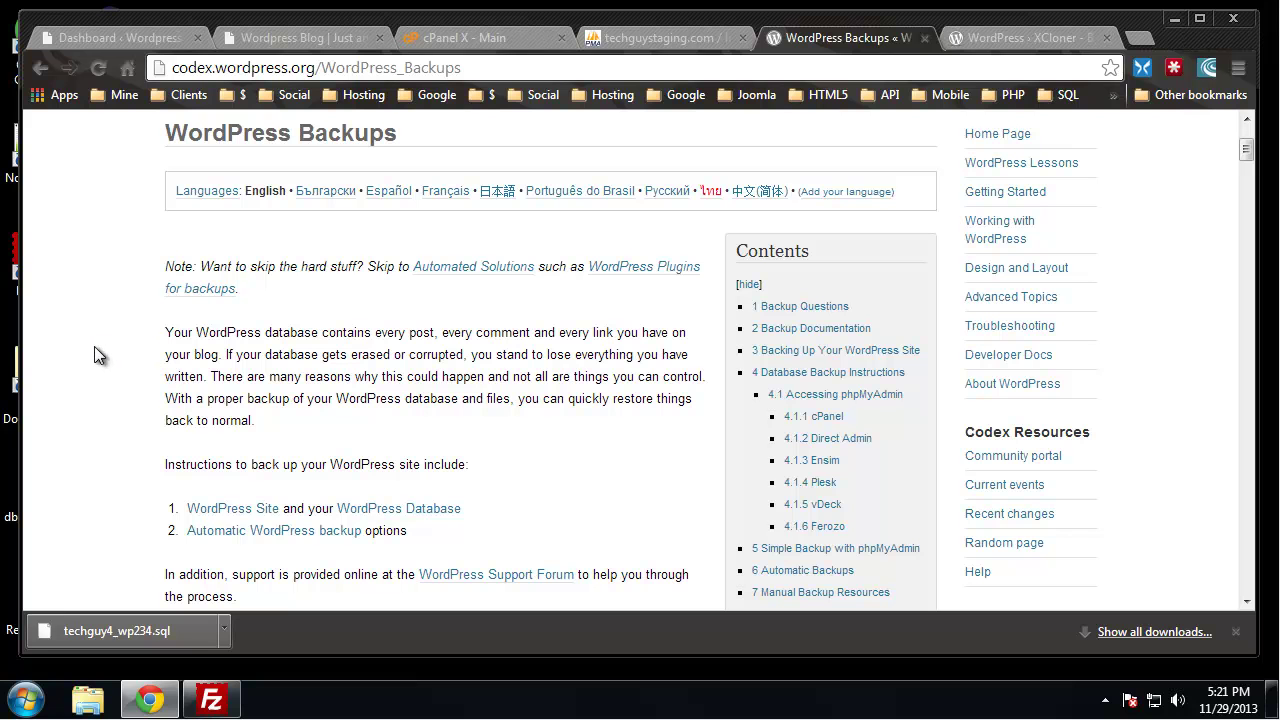
scroll(87, 368, down, 1)
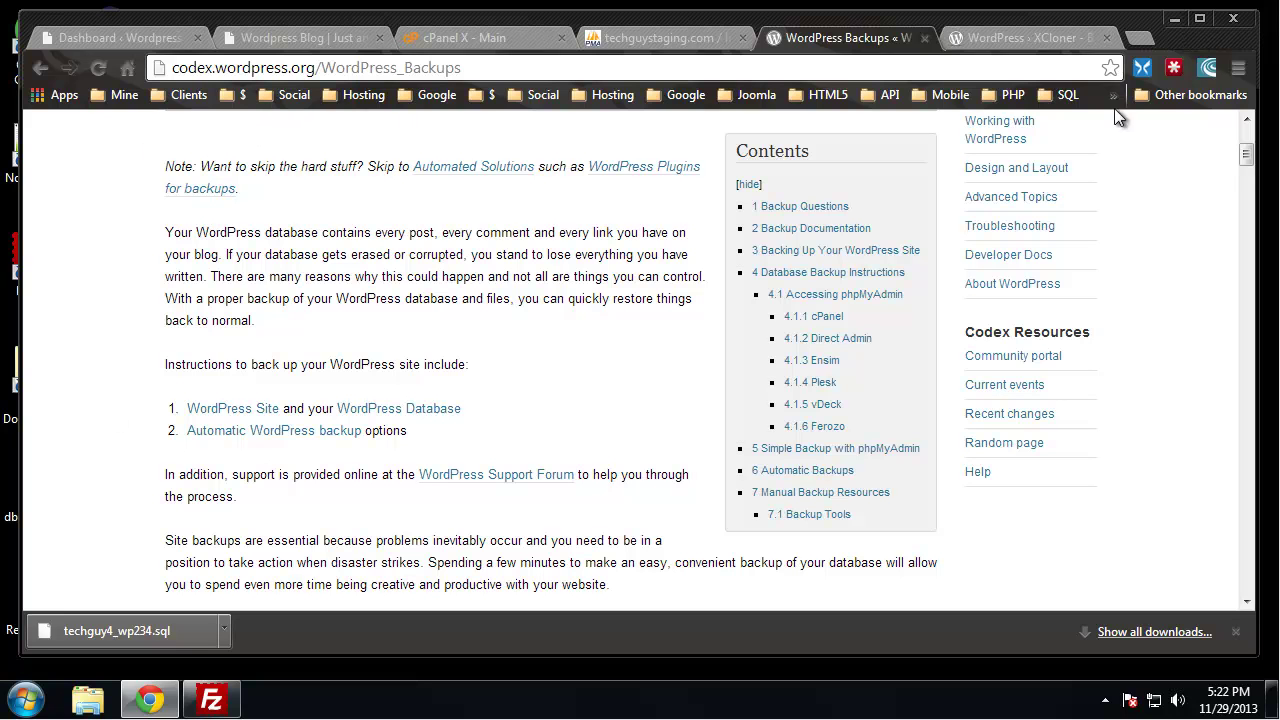
click(1175, 19)
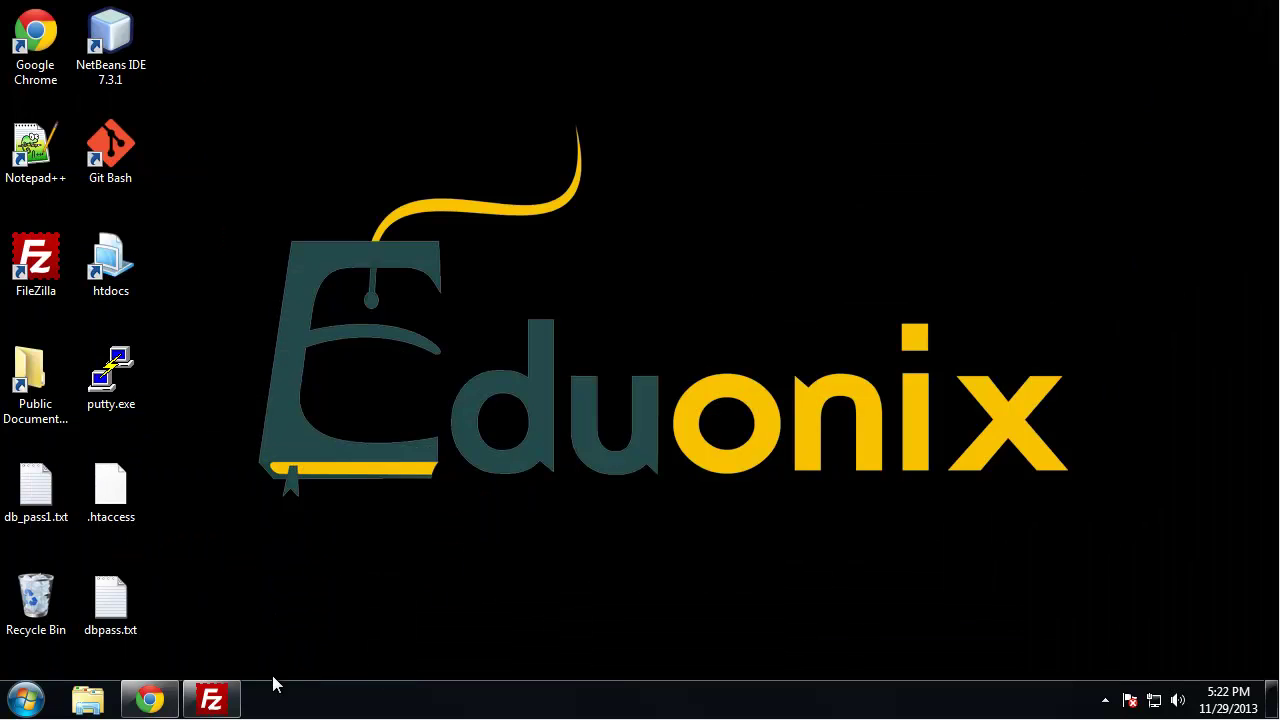
click(211, 699)
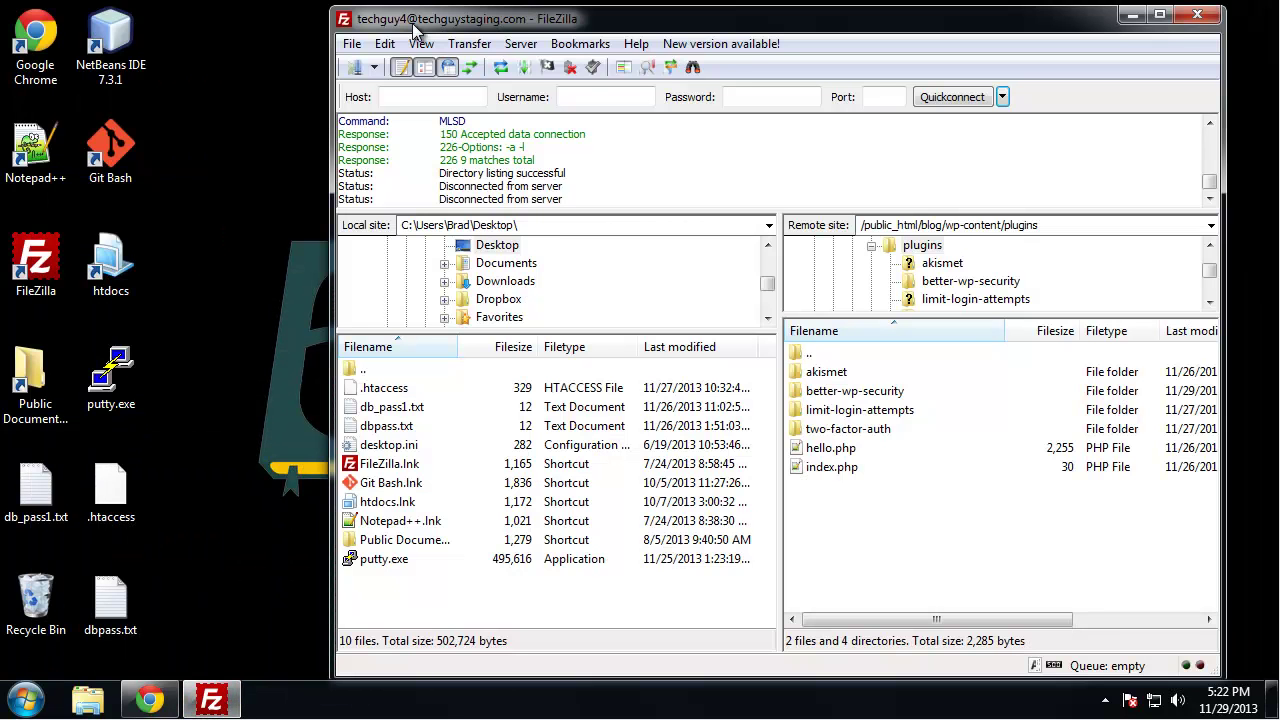
double_click(845, 354)
double_click(845, 354)
drag(884, 39, 805, 40)
double_click(862, 230)
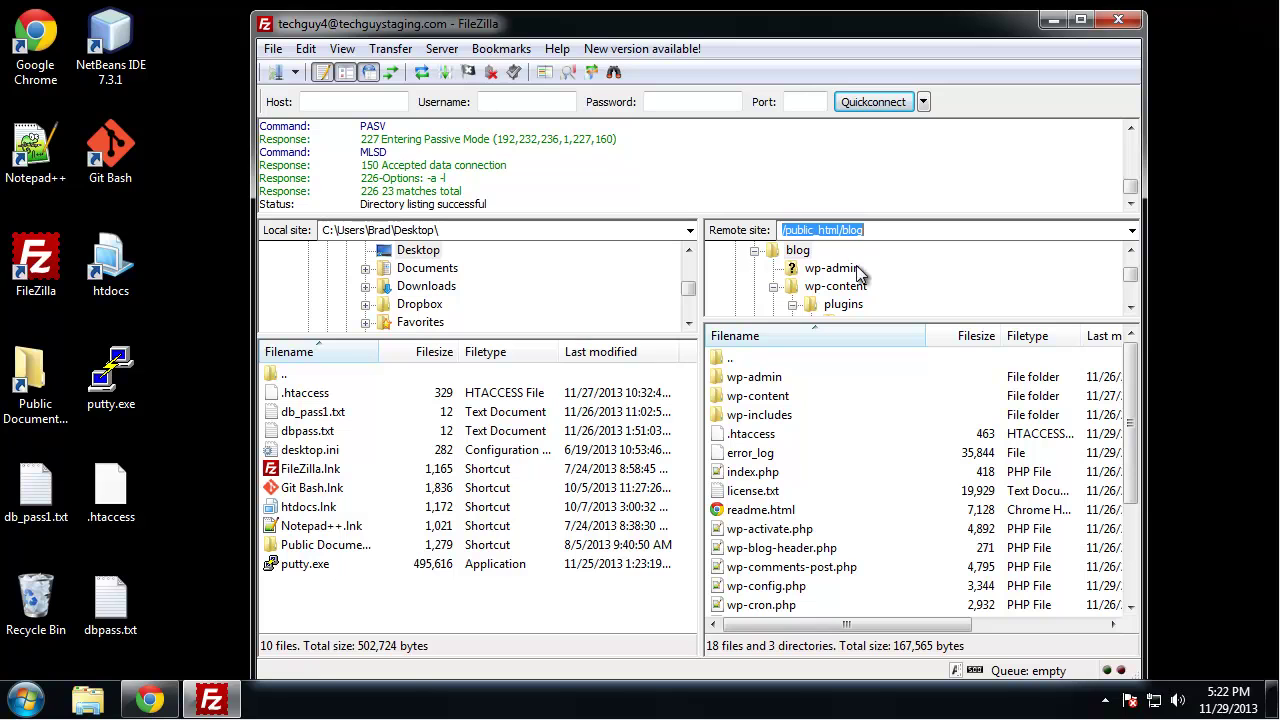
Point out index.php, wp-admin, wp-content, wp-includes, .htaccess and wp-config.php in the remote blog folder
click(818, 478)
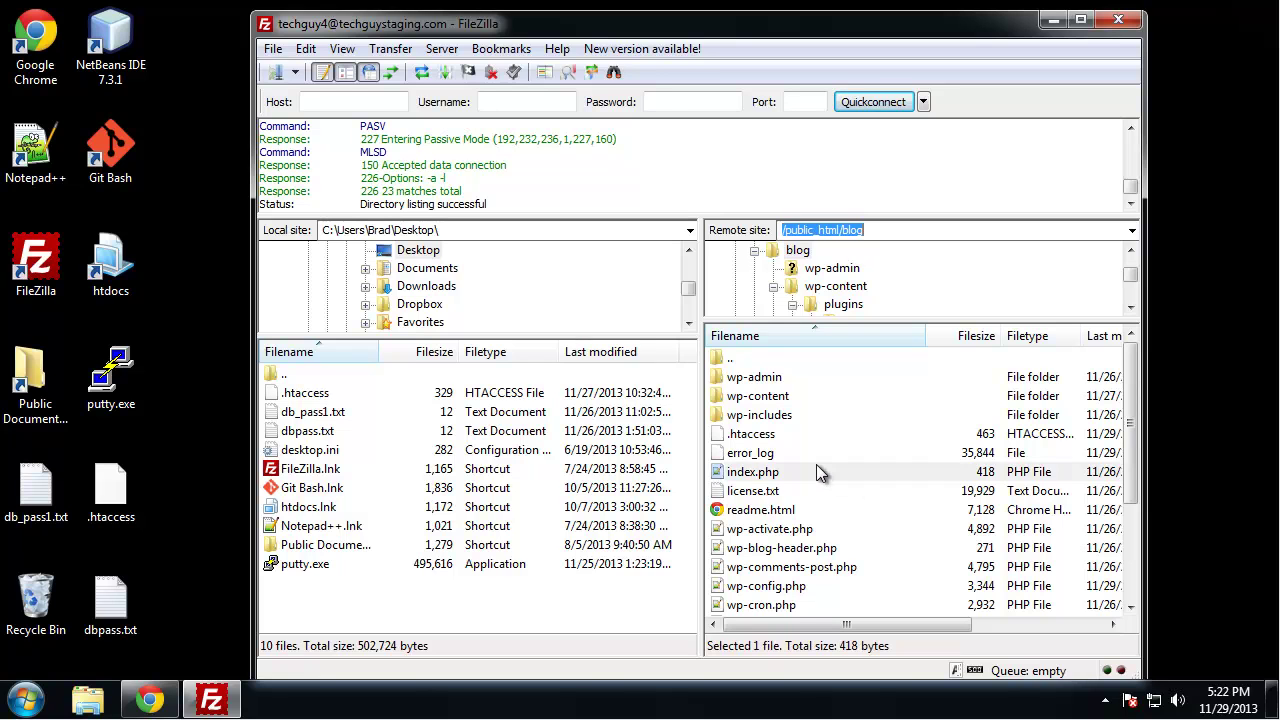
click(770, 378)
click(770, 397)
click(768, 416)
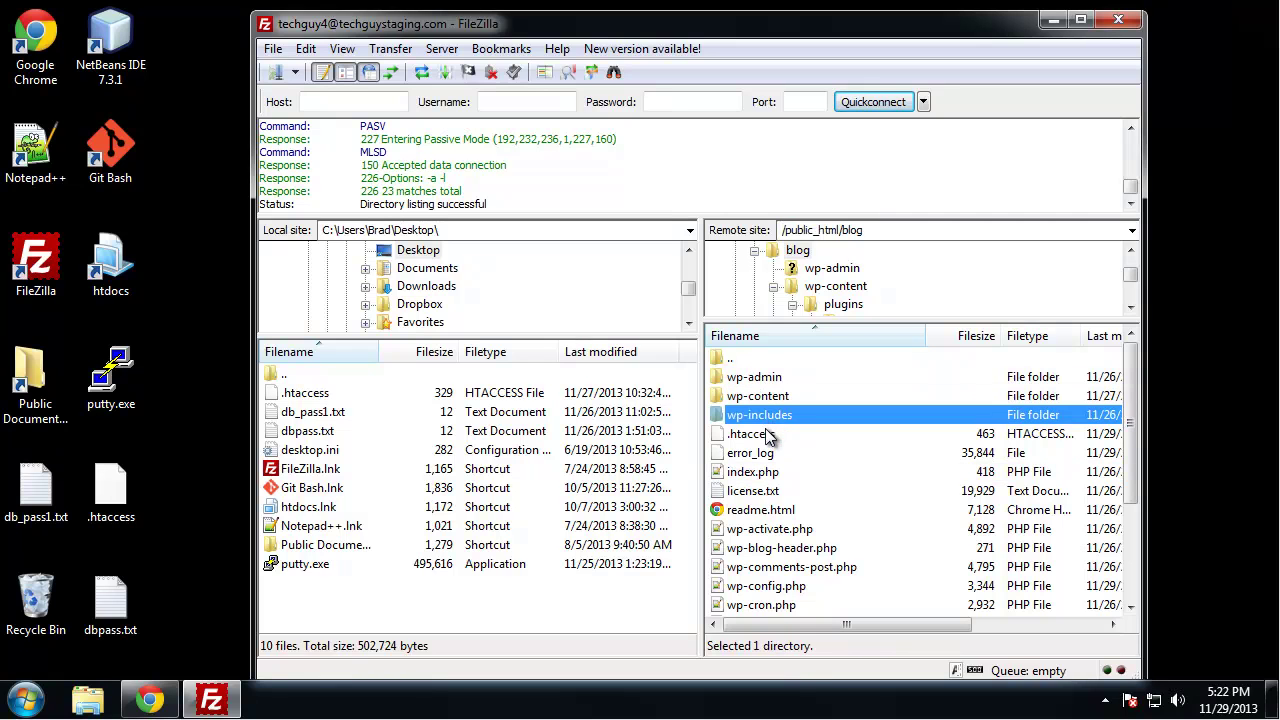
click(772, 382)
click(781, 398)
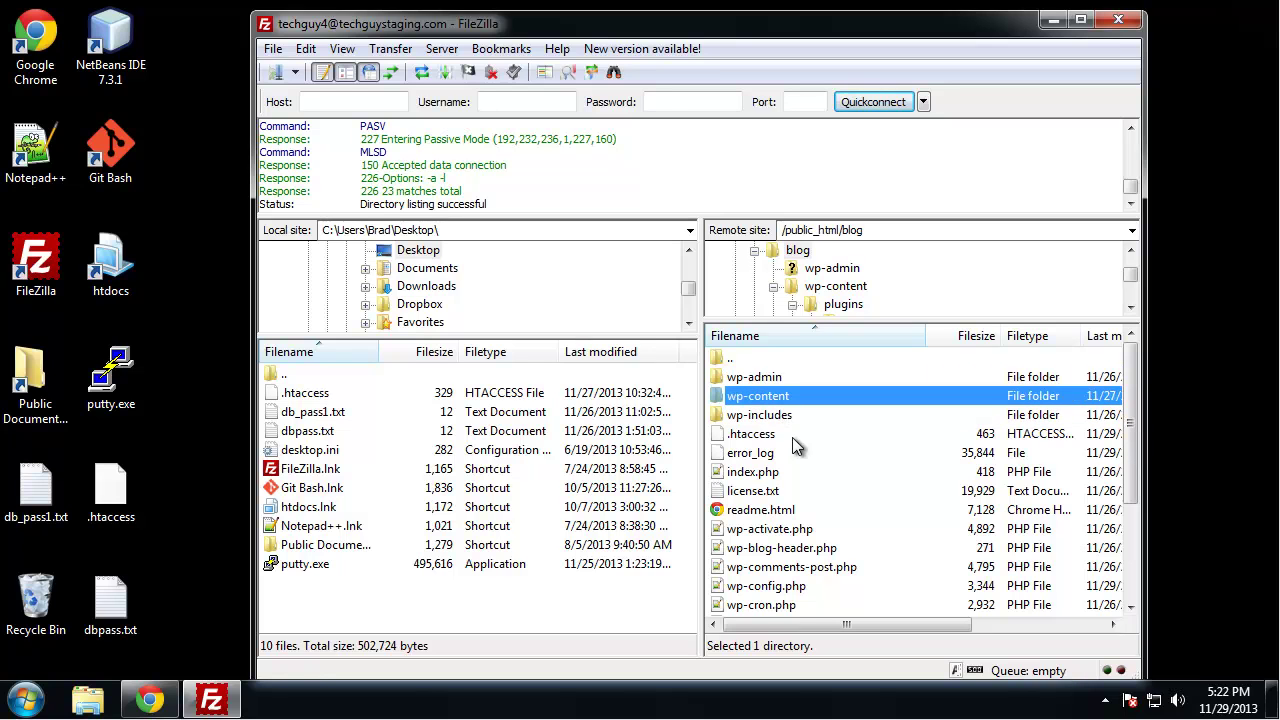
click(790, 418)
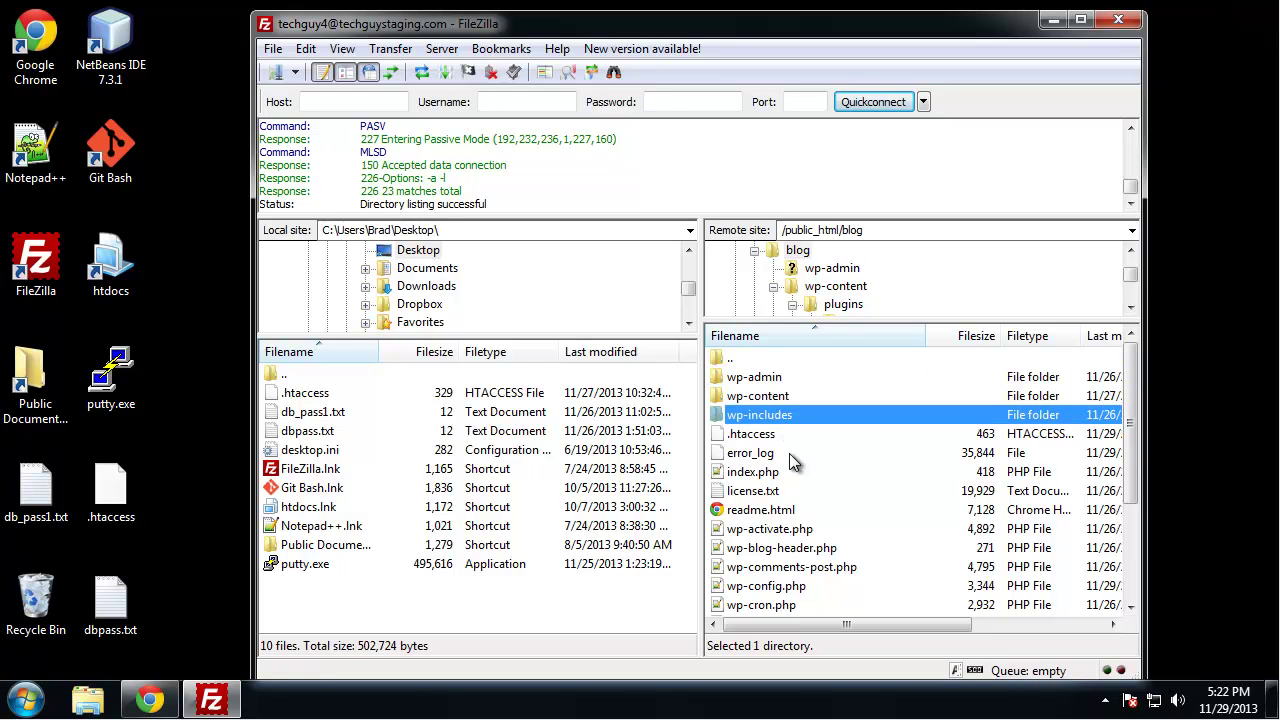
click(737, 434)
scroll(770, 508, down, 1)
scroll(770, 508, down, 2)
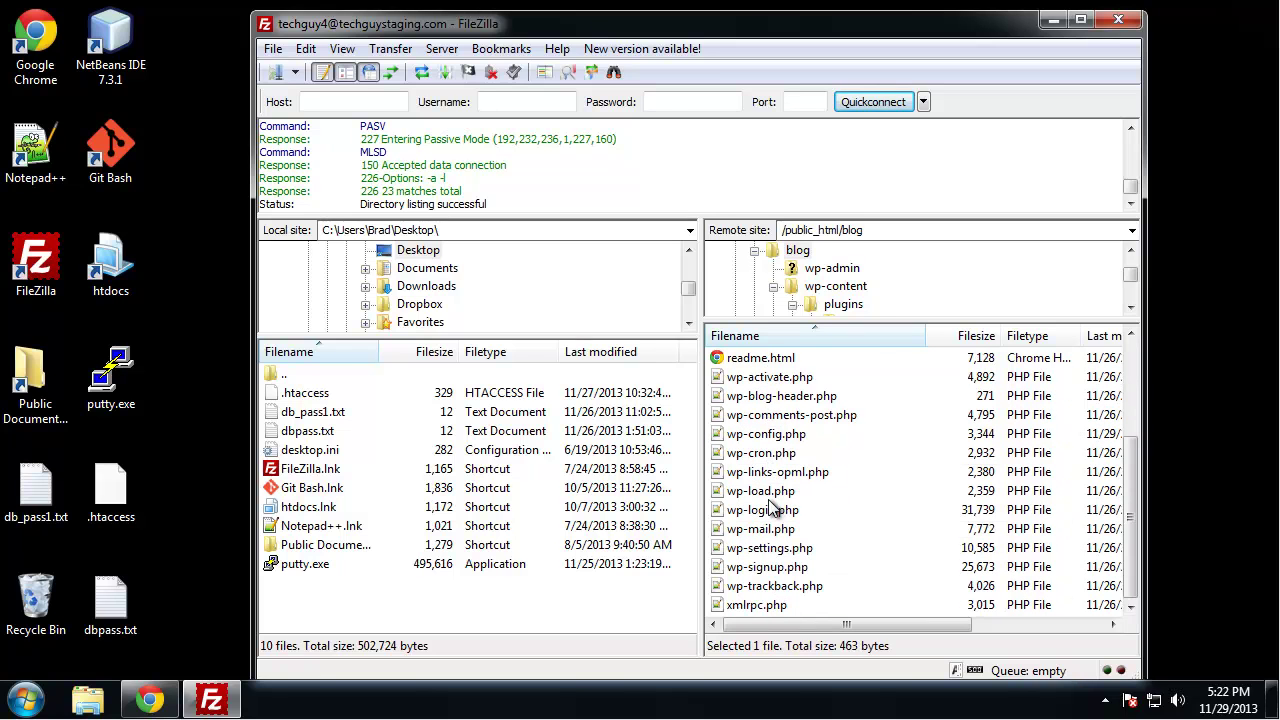
click(790, 438)
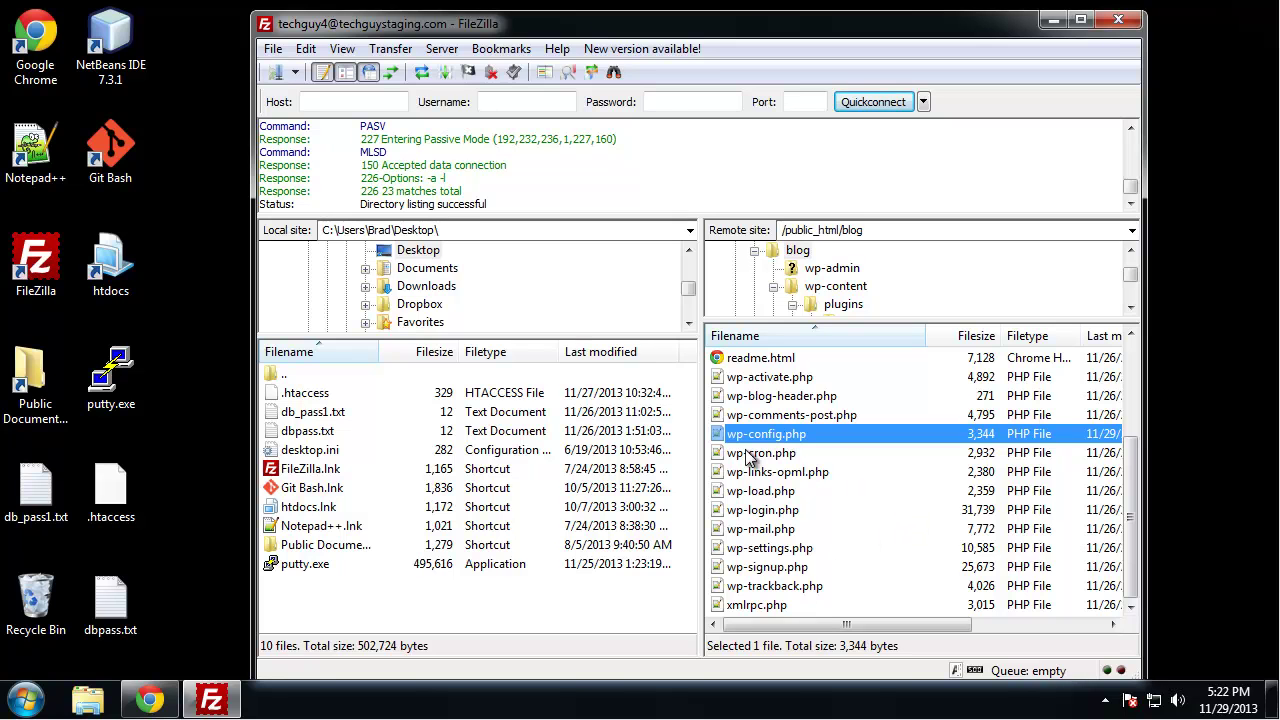
scroll(830, 518, up, 3)
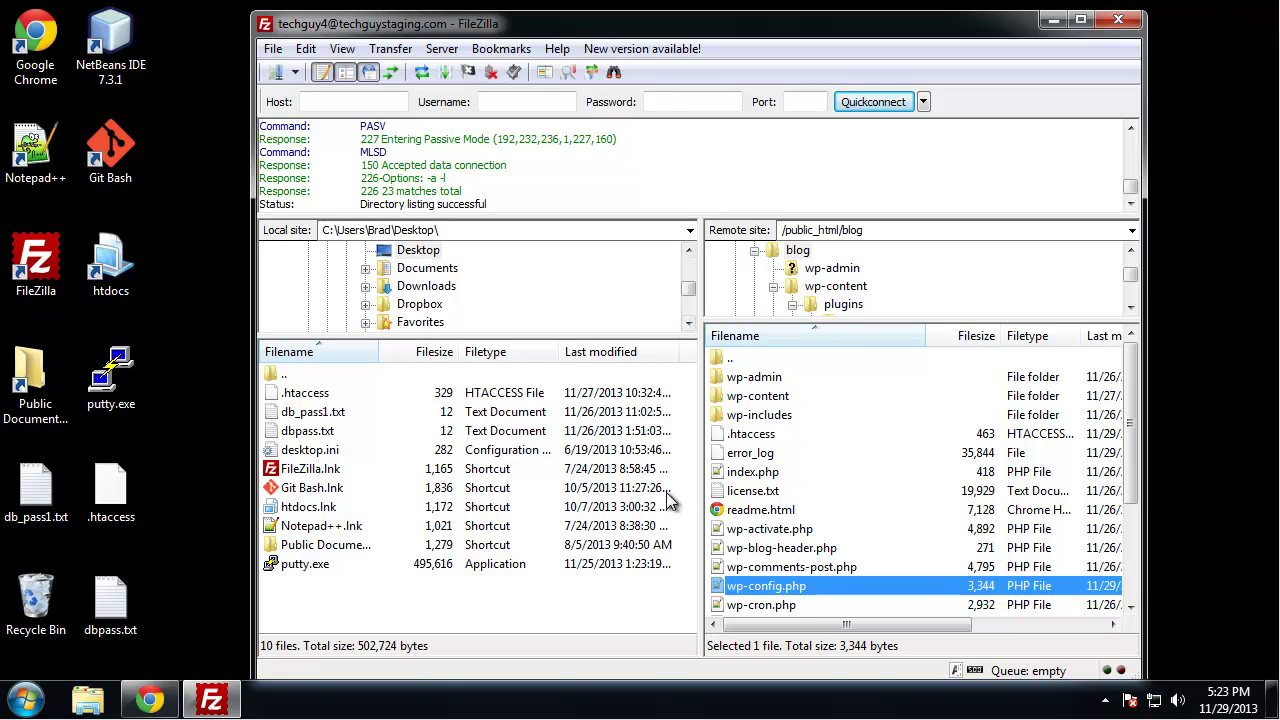
Select every remote file and folder from wp-admin through xmlrpc.php
click(770, 384)
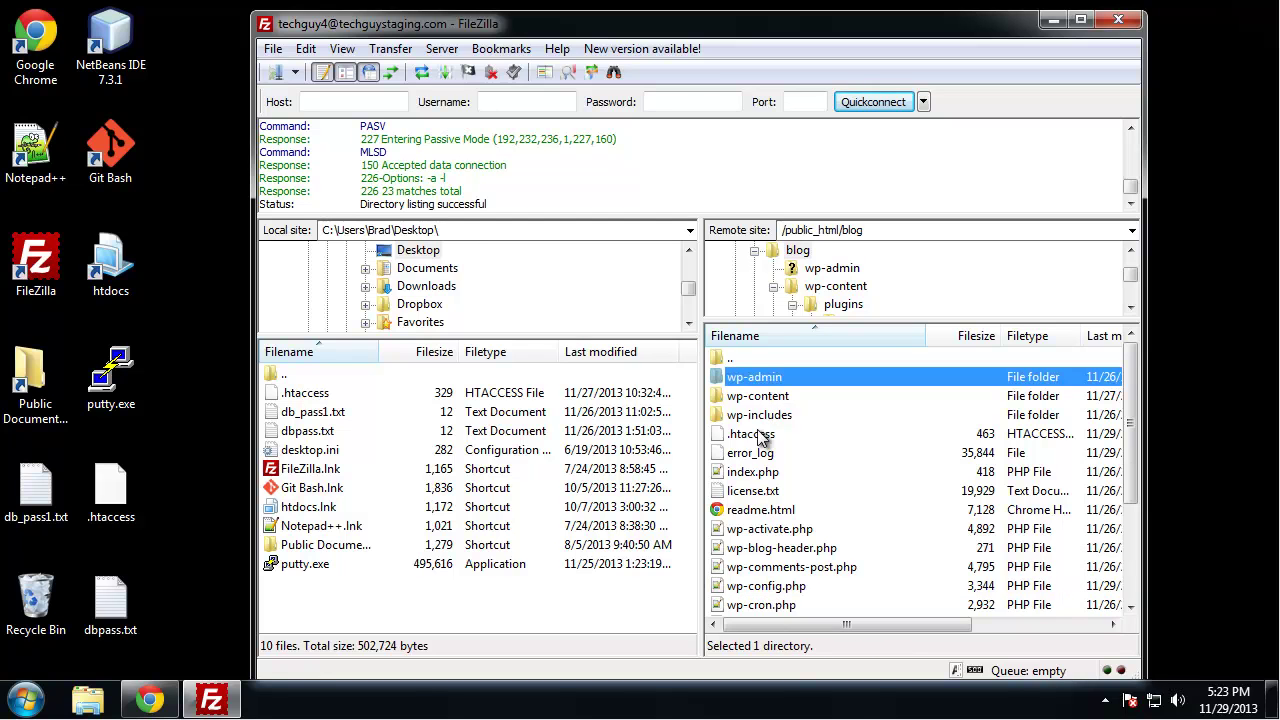
scroll(845, 595, down, 3)
shift+click(785, 606)
scroll(790, 608, up, 3)
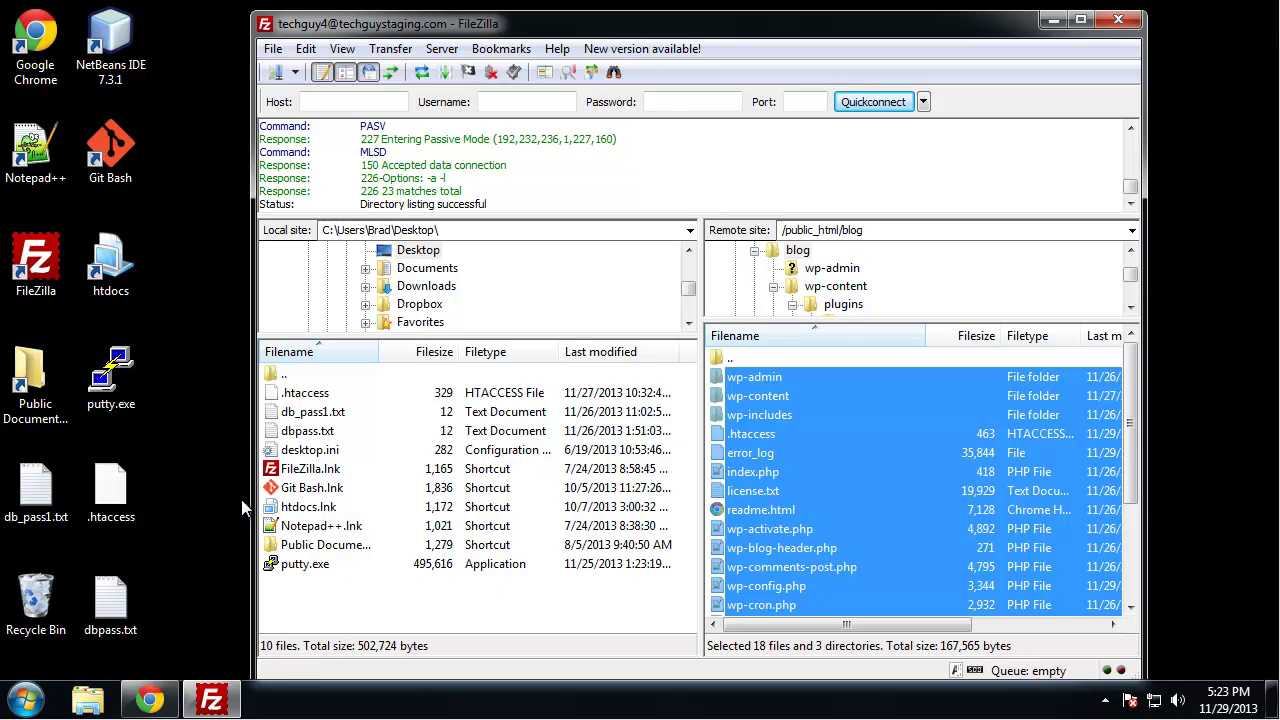
Check the cPanel Databases area, dismiss the password prompt, and return to phpMyAdmin's techguy4_wp234 tables
click(145, 700)
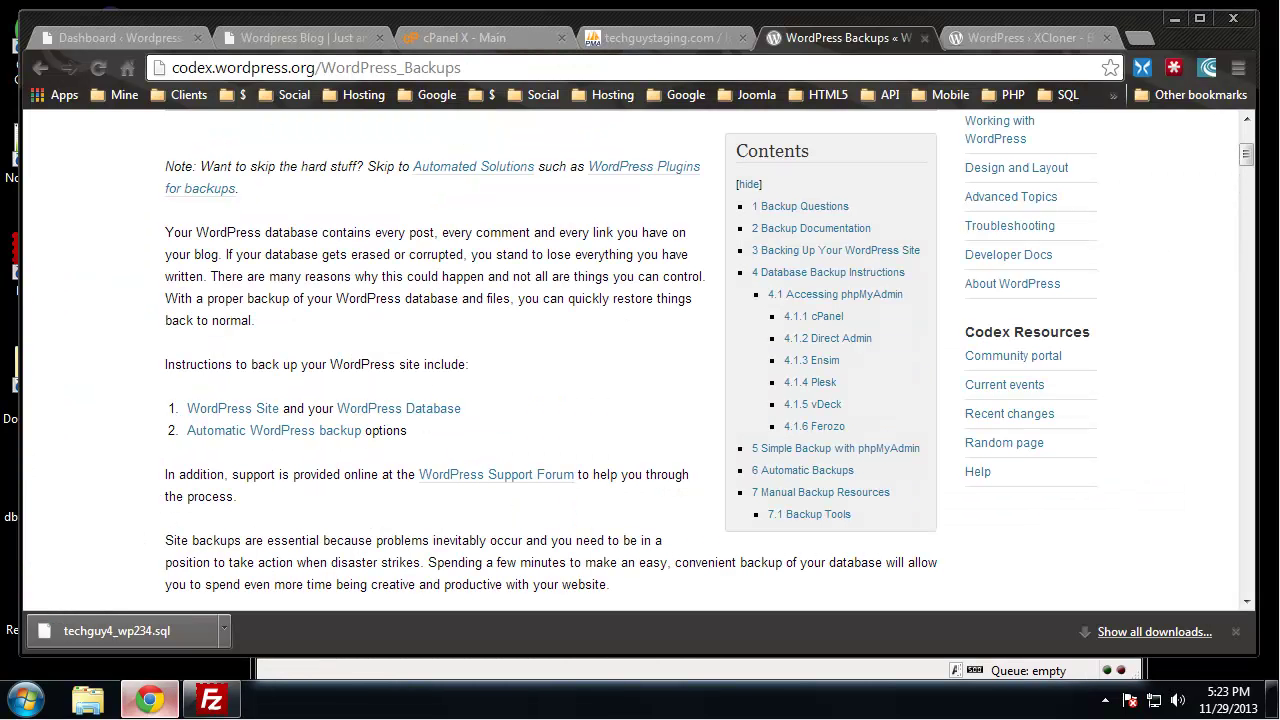
click(651, 36)
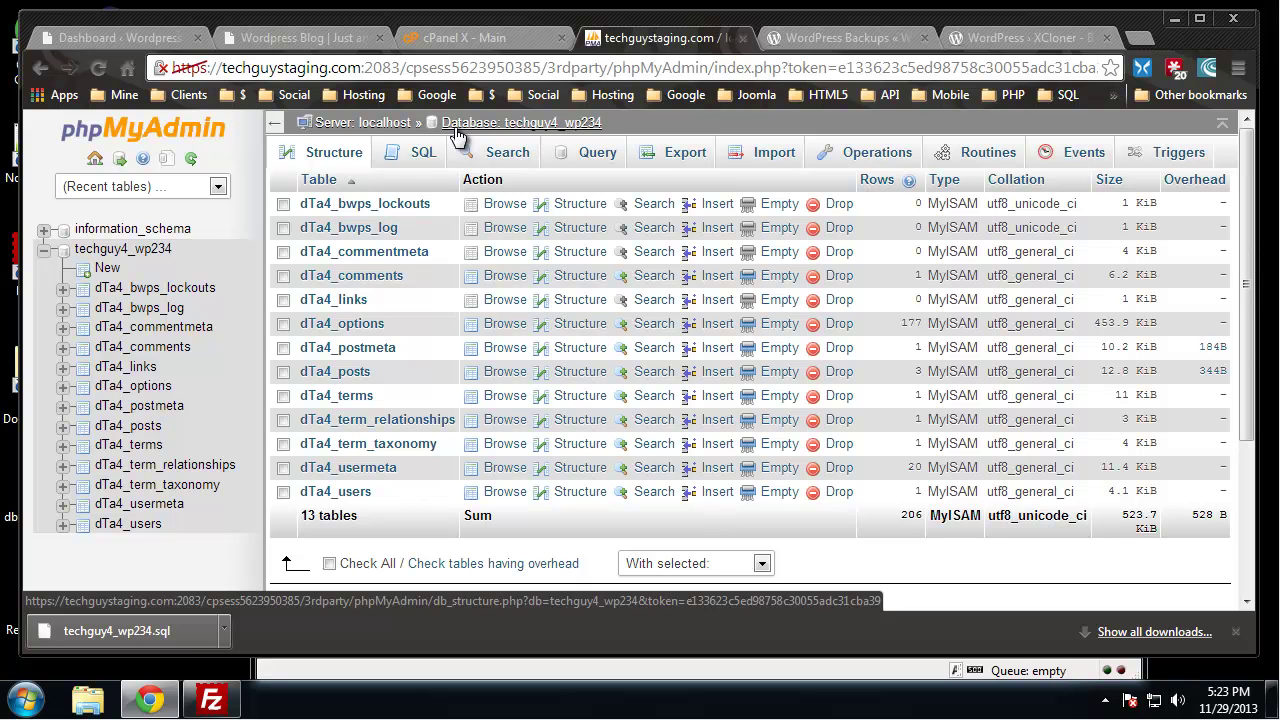
click(470, 37)
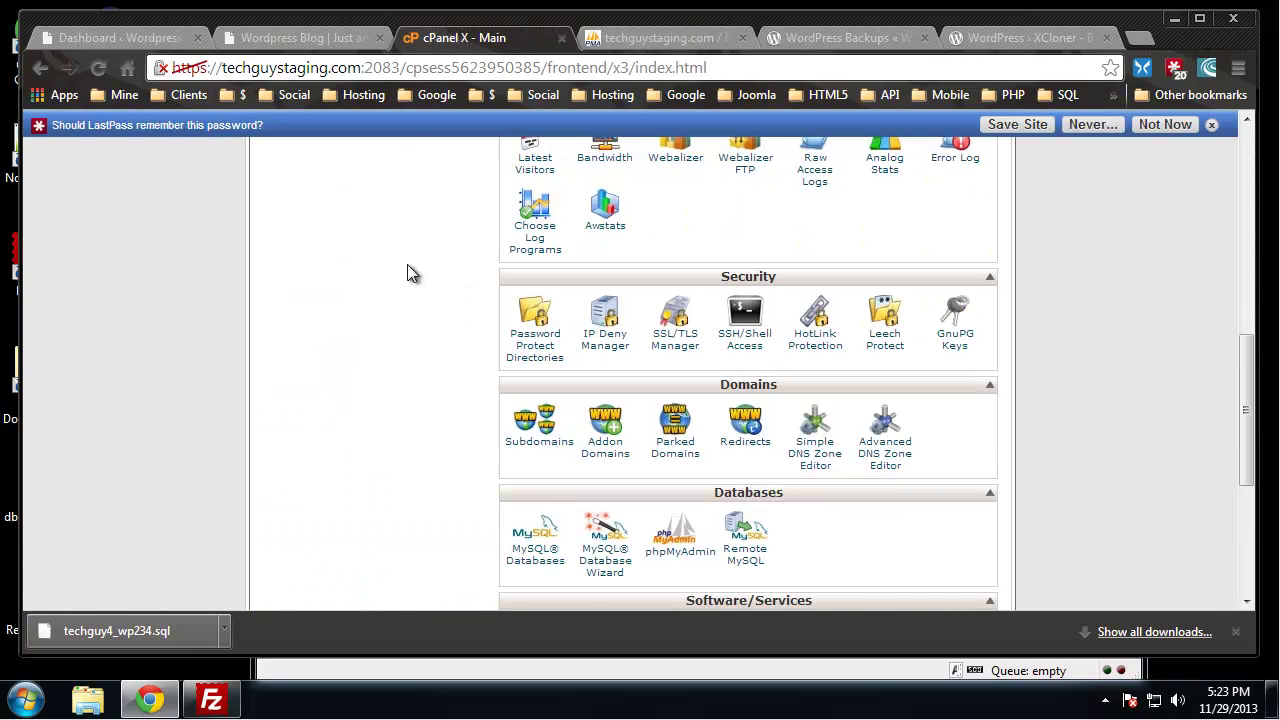
scroll(407, 273, up, 4)
click(1211, 124)
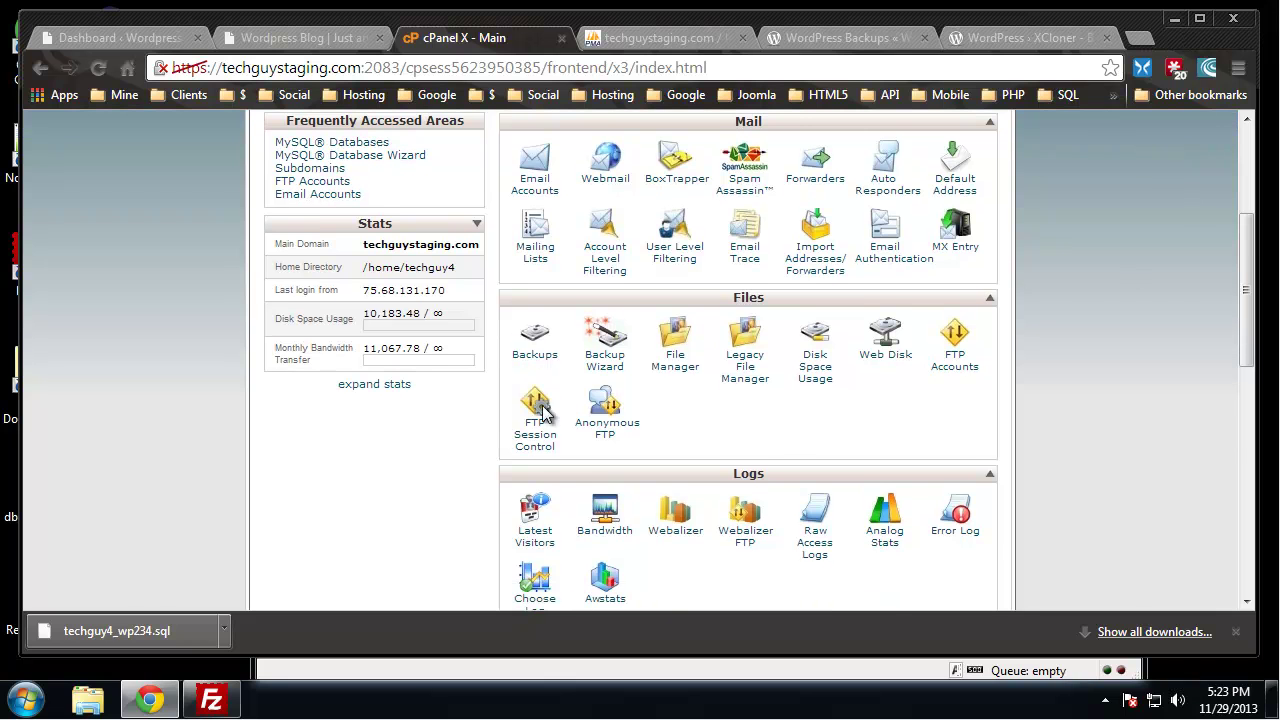
scroll(867, 400, down, 5)
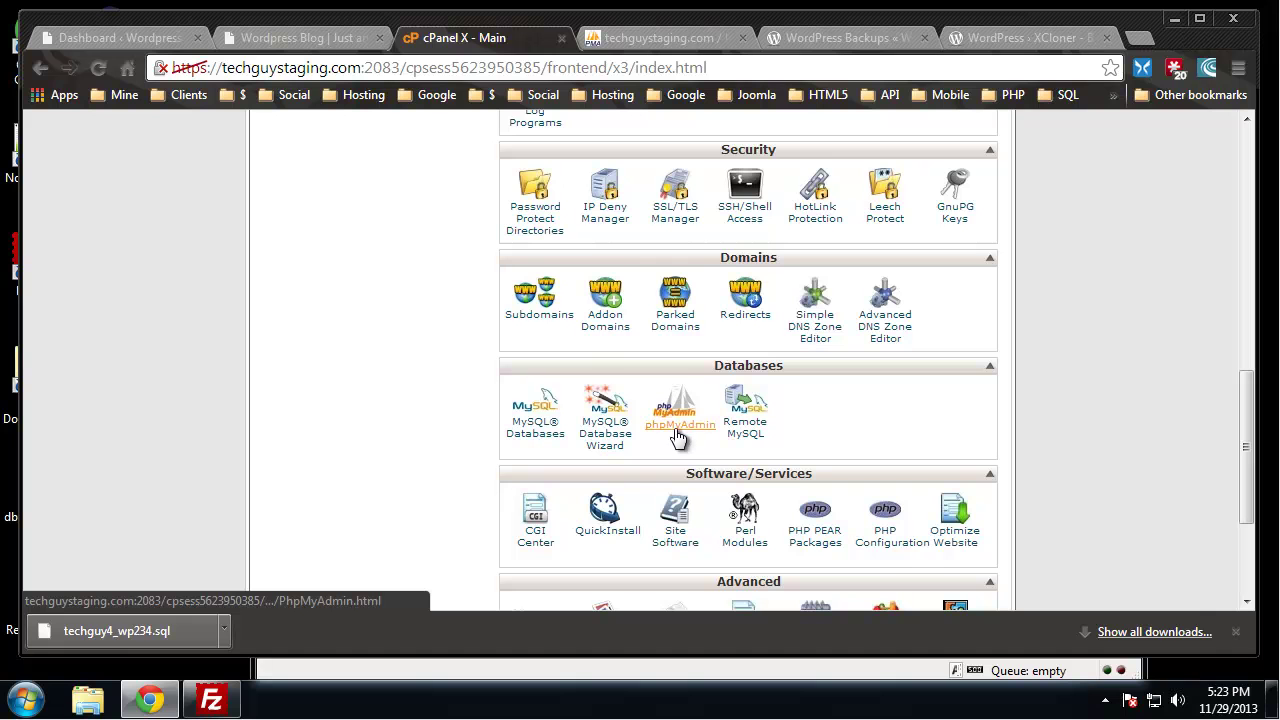
click(628, 38)
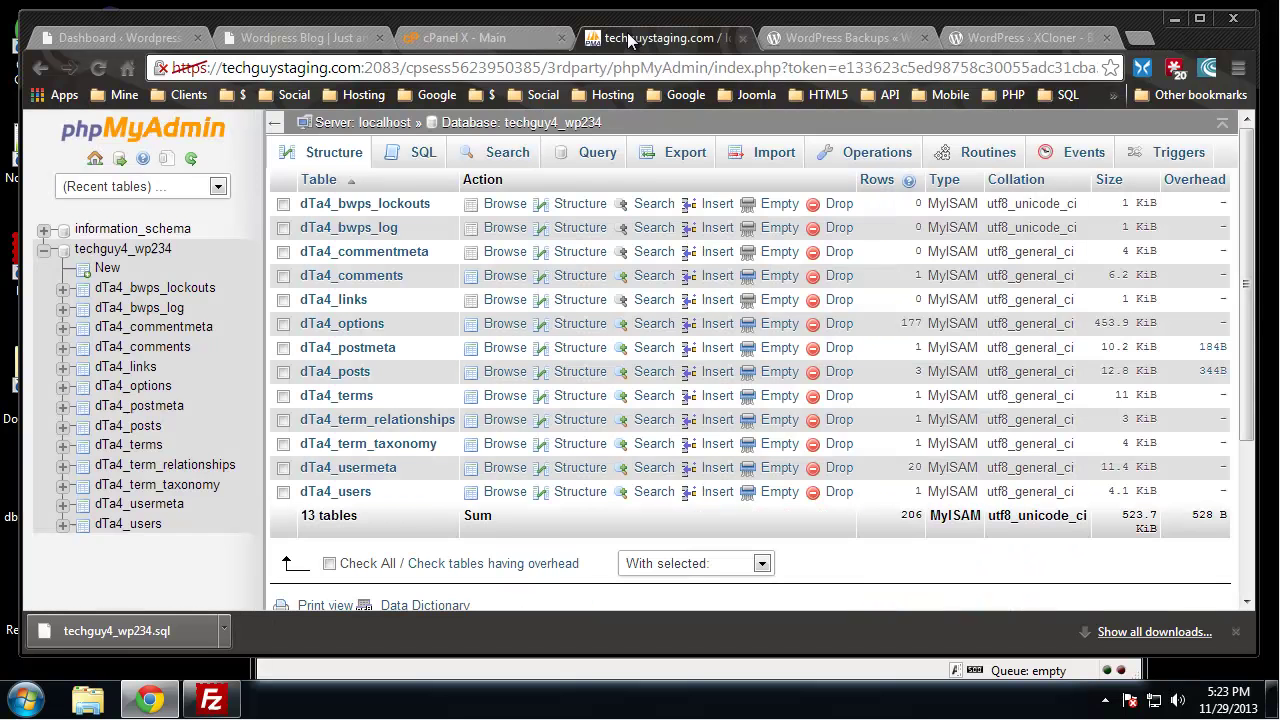
click(362, 122)
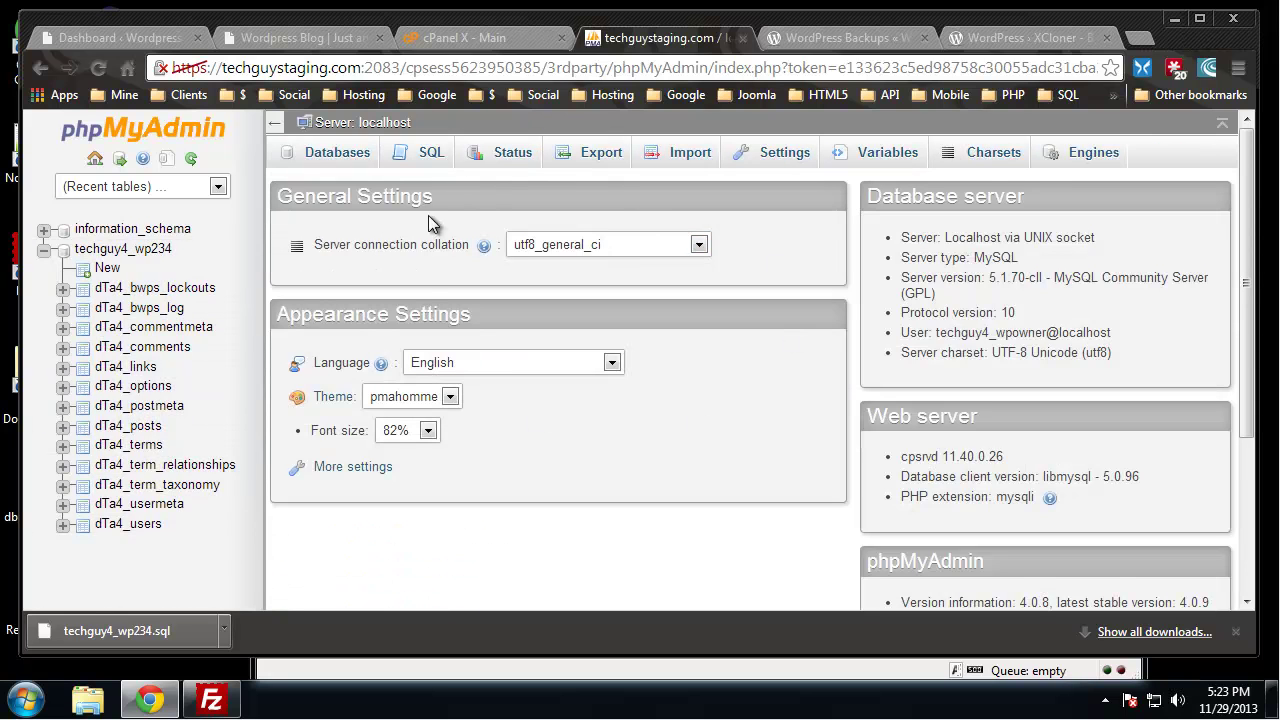
click(336, 158)
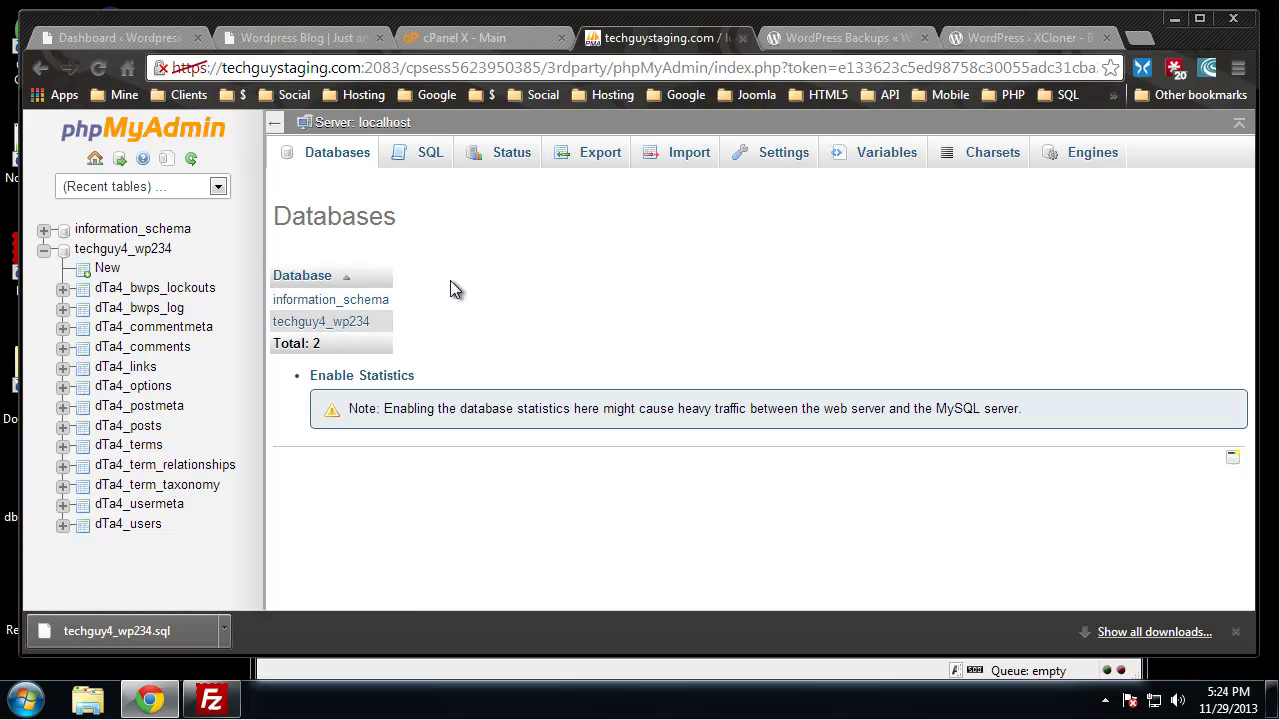
click(358, 324)
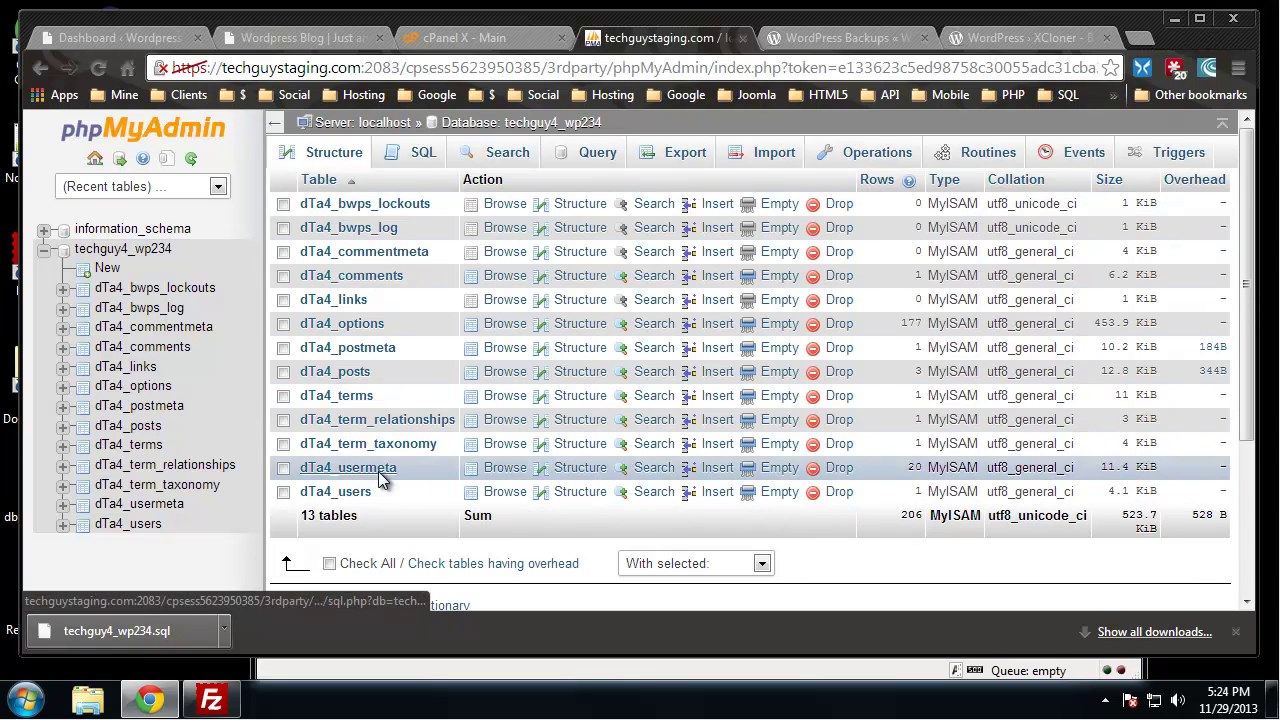
click(355, 492)
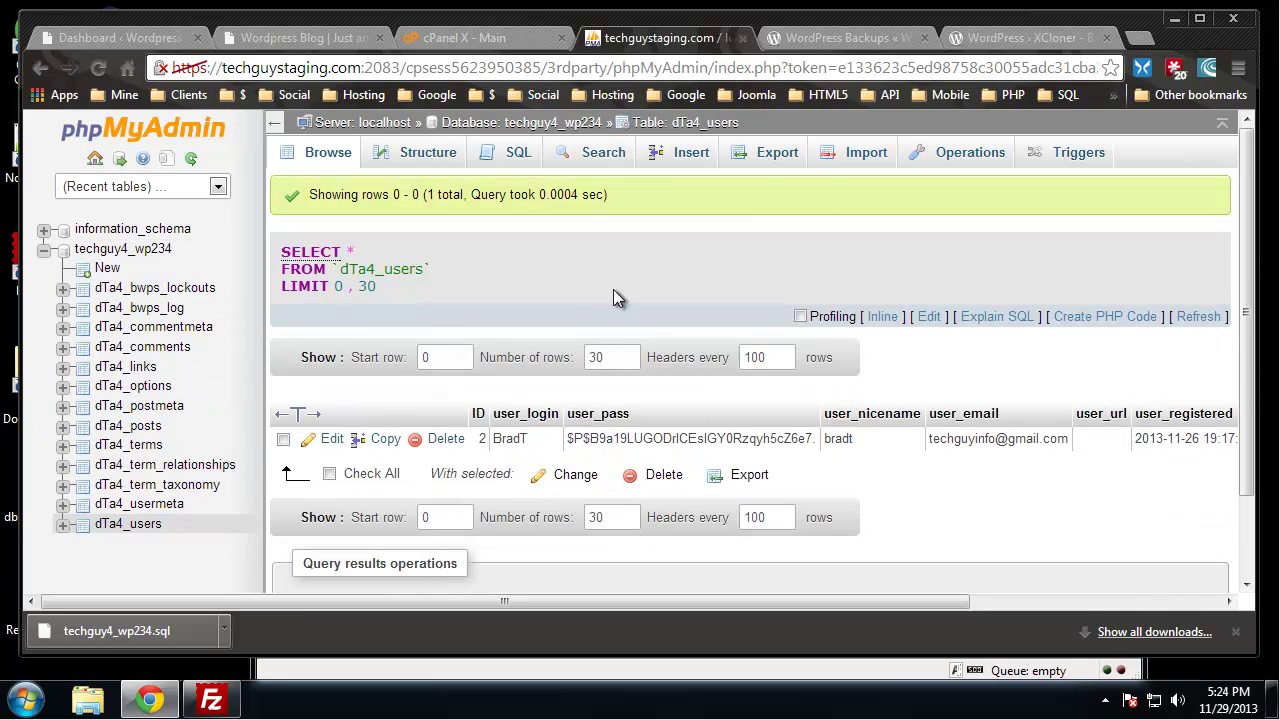
scroll(613, 292, down, 3)
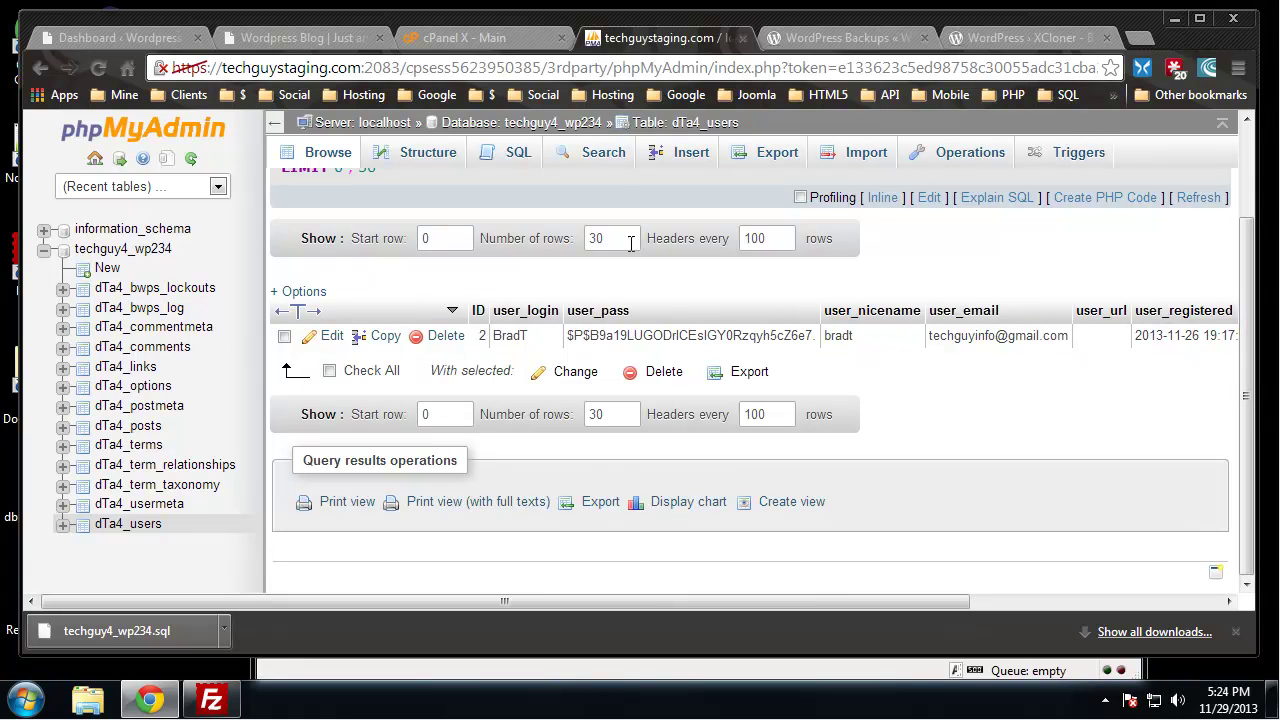
click(486, 128)
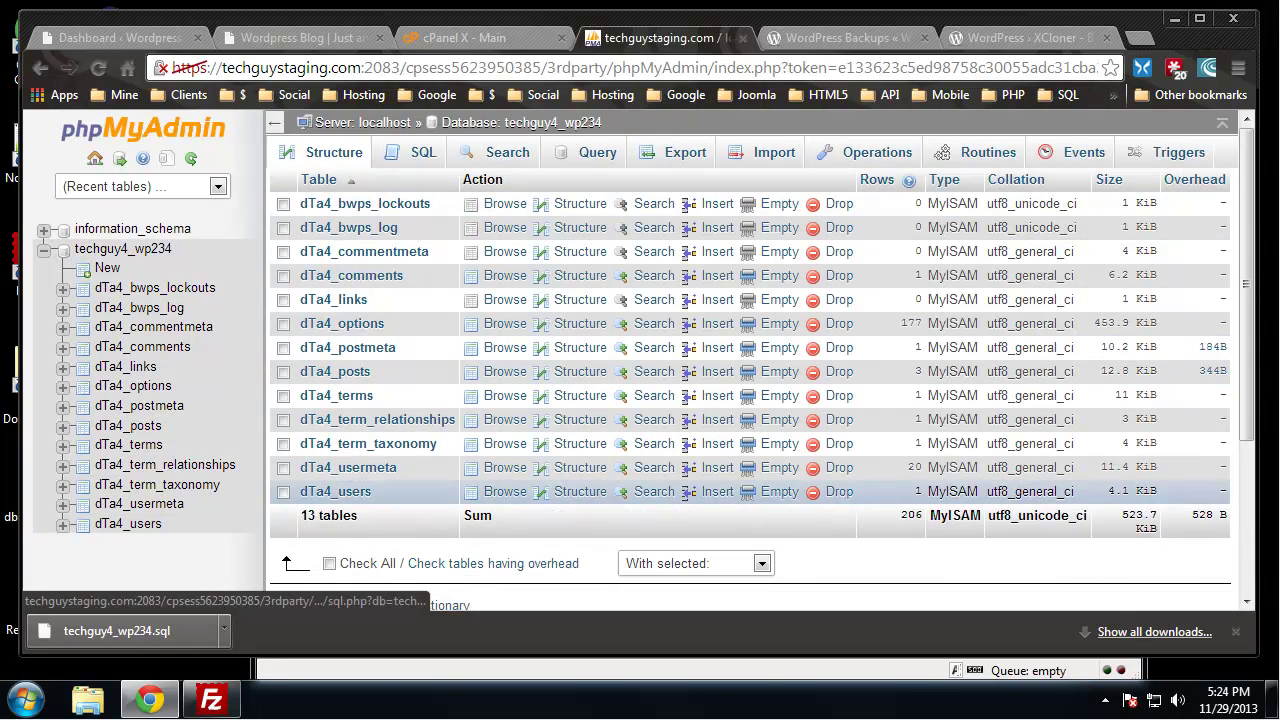
Quick-export techguy4_wp234 as SQL, overwriting techguy4_wp234.sql in Downloads
click(663, 158)
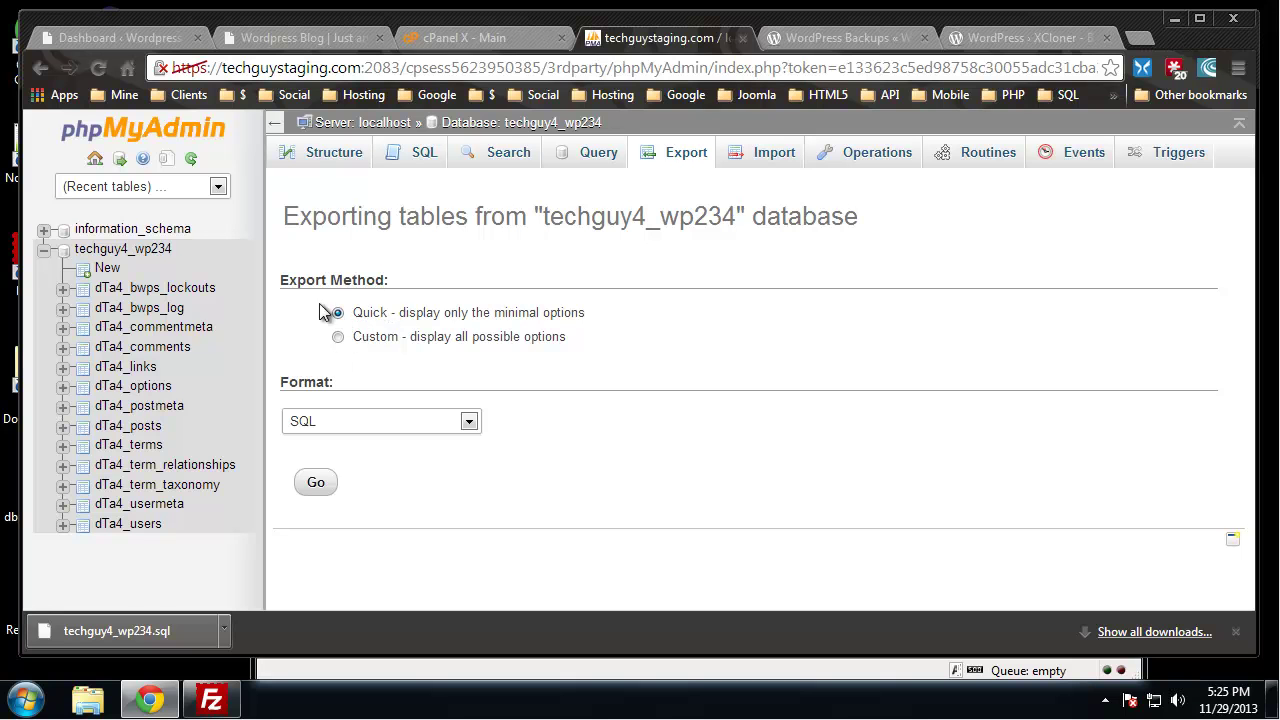
click(318, 487)
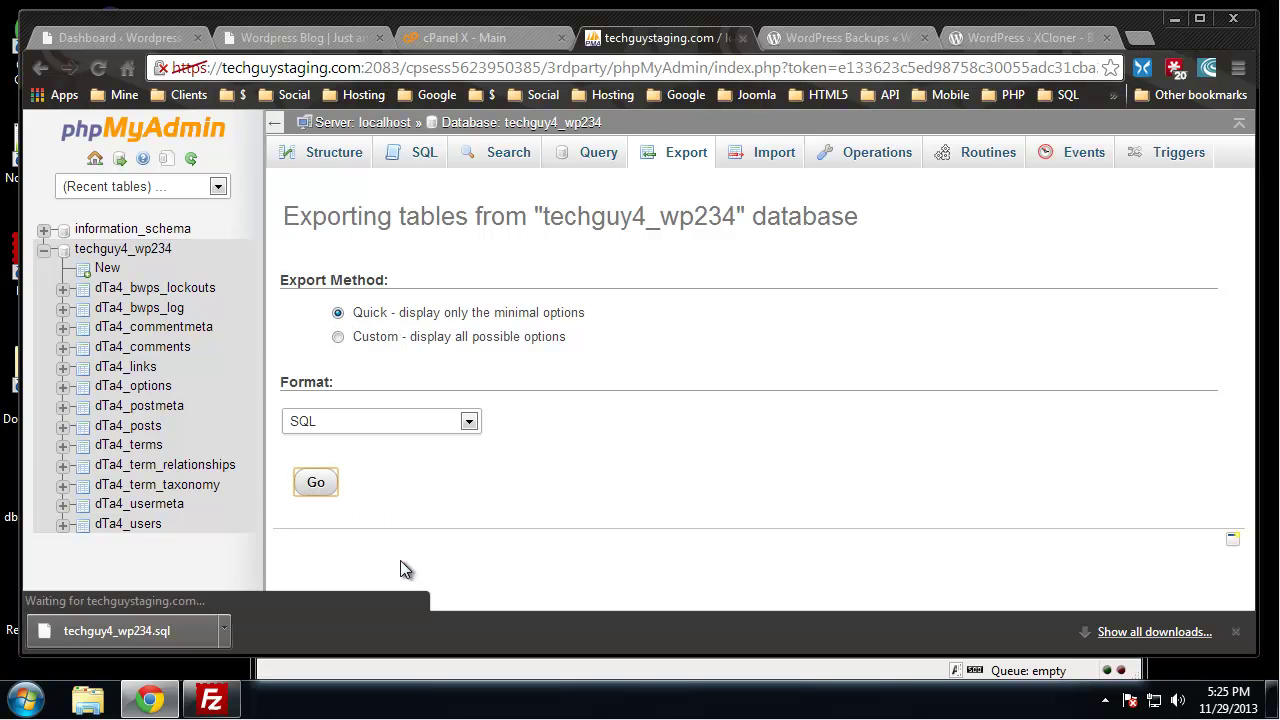
click(352, 178)
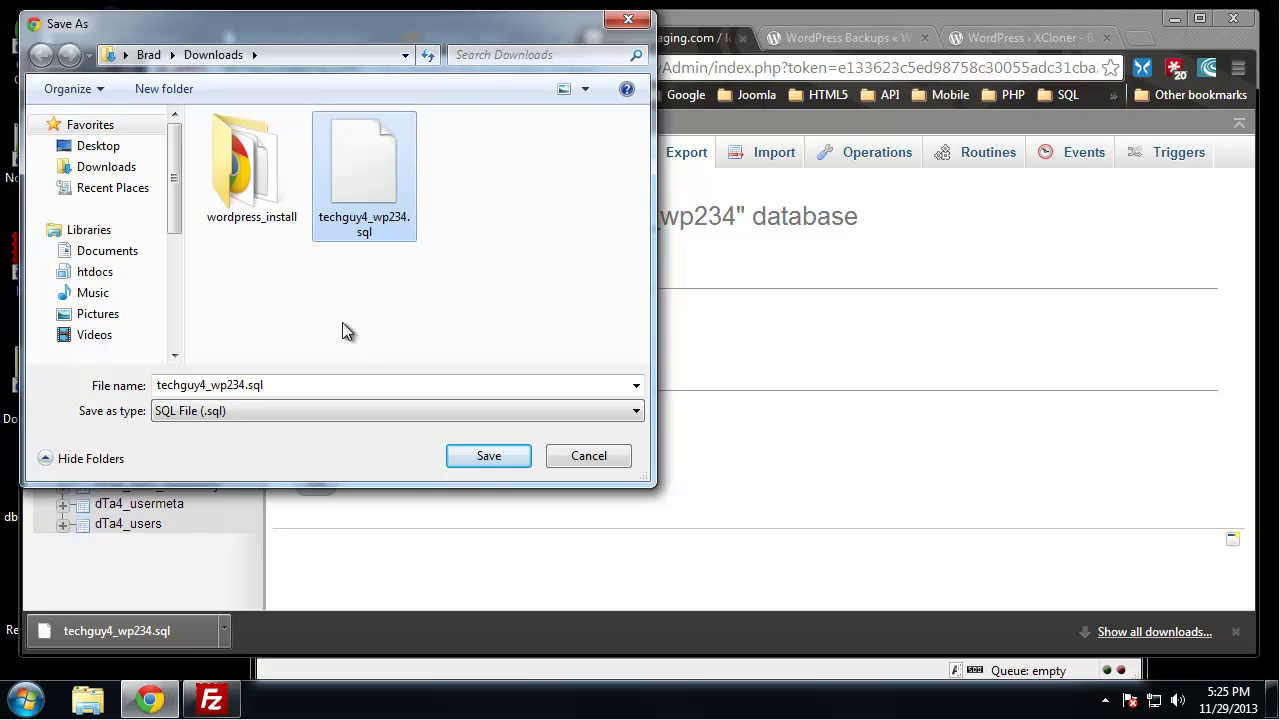
click(490, 456)
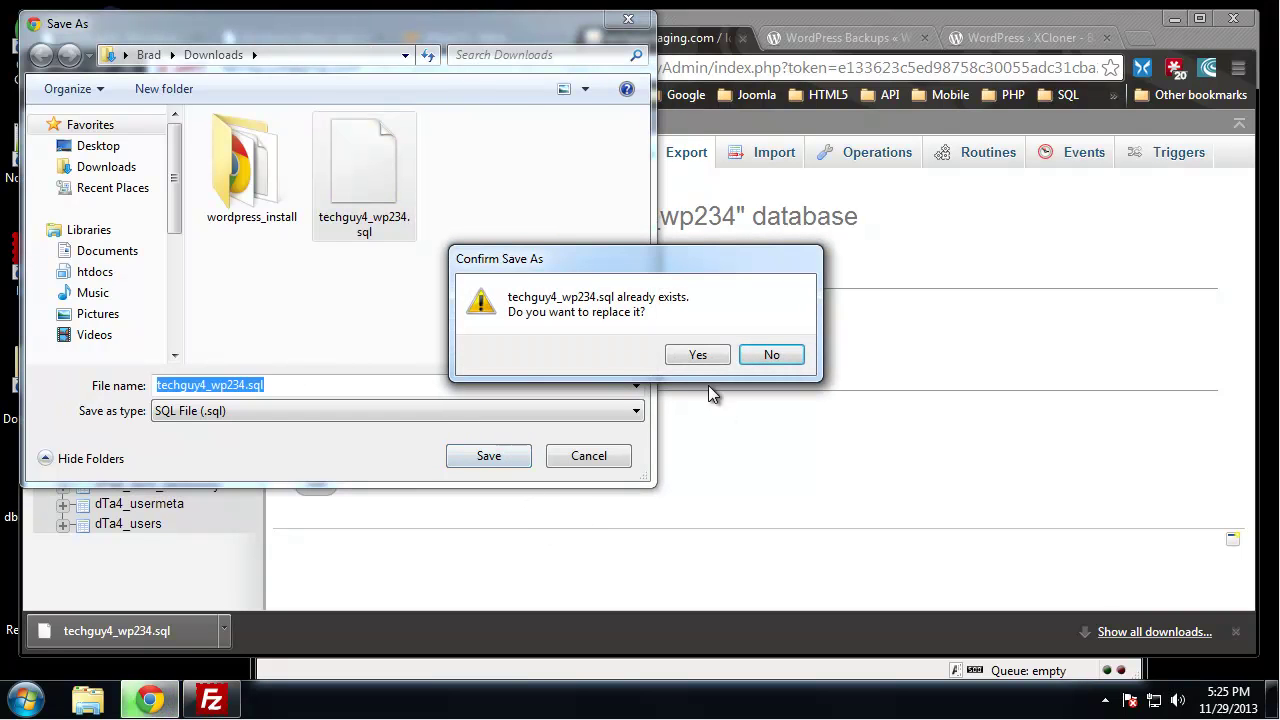
click(703, 356)
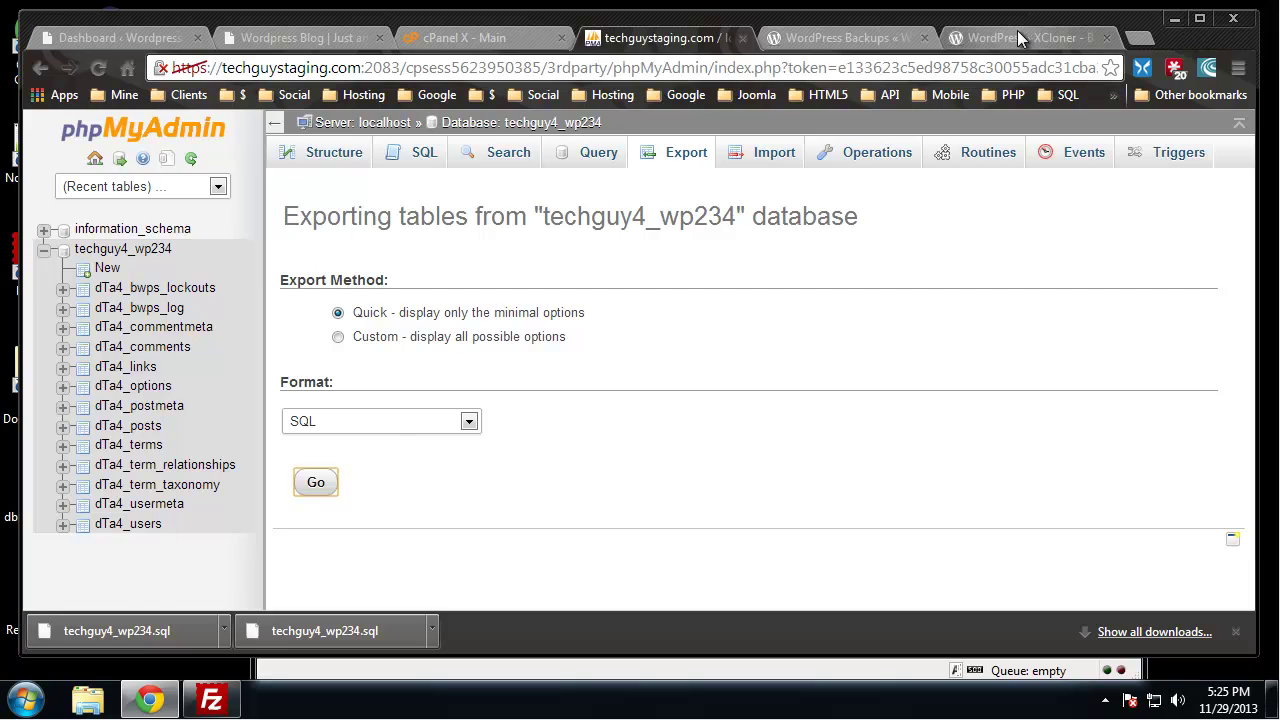
Open localhost/phpmyadmin in a new tab and log in to the local server
click(1025, 37)
click(272, 68)
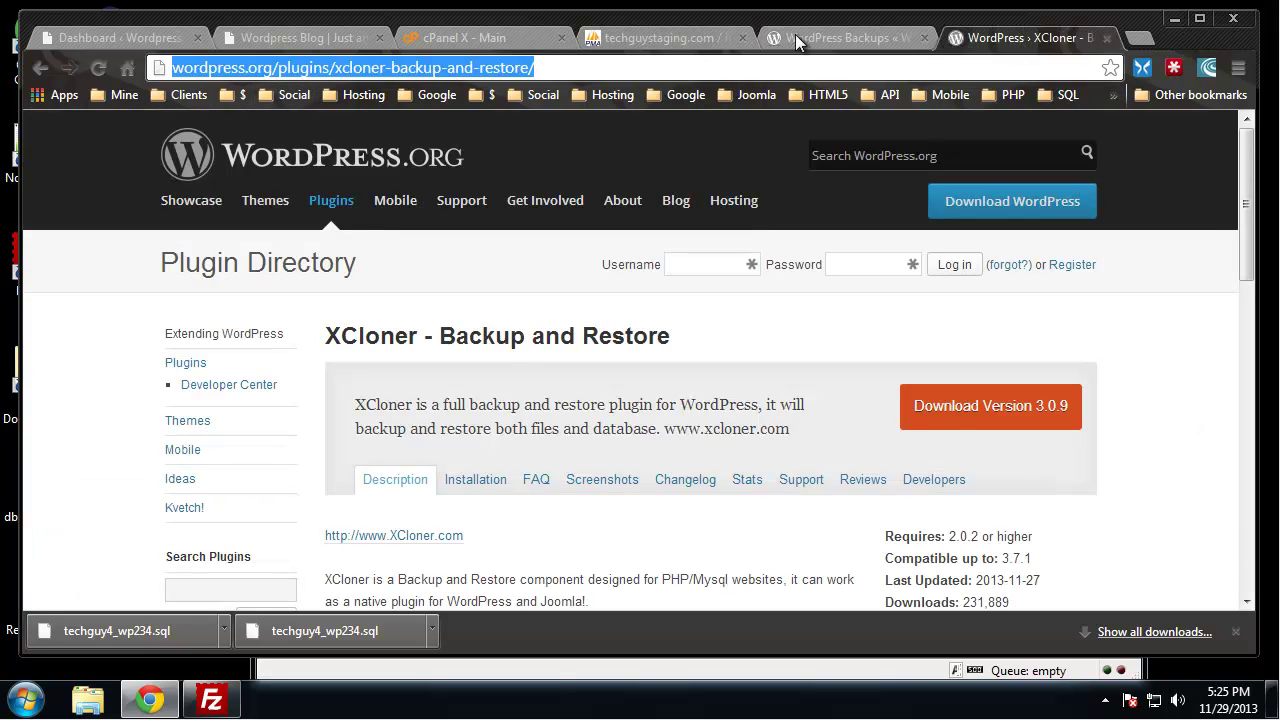
click(1141, 38)
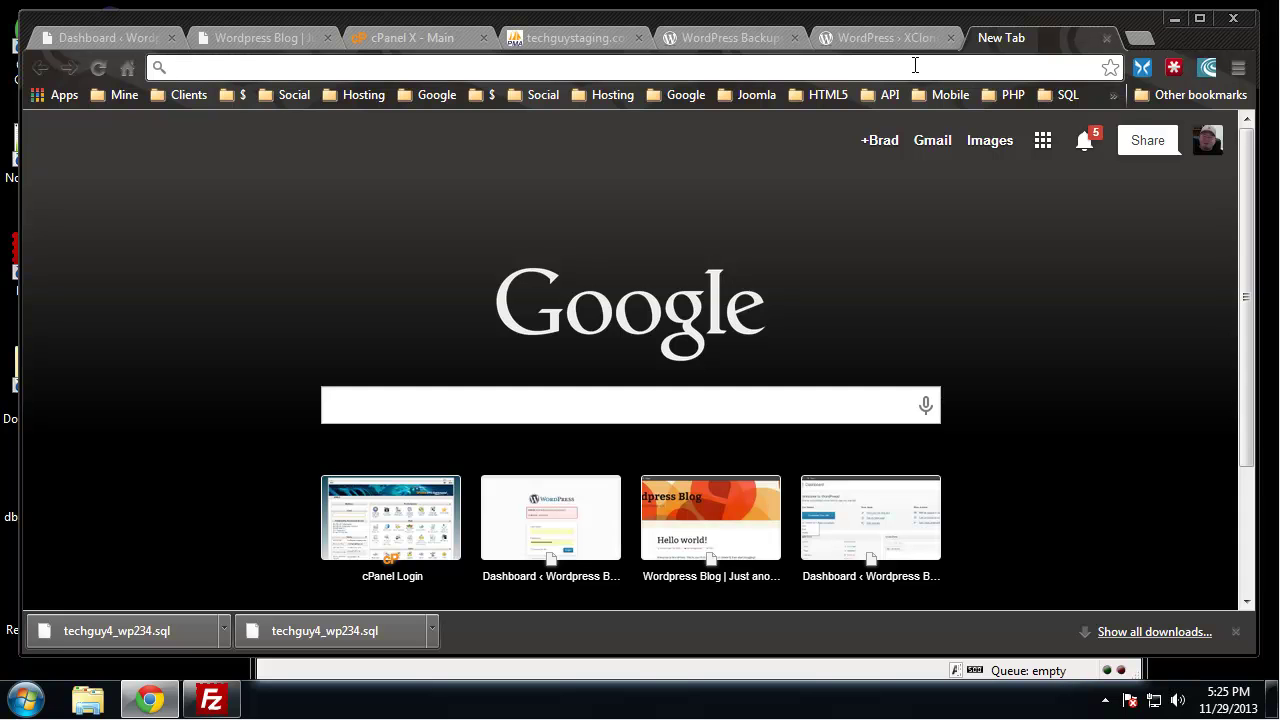
text(localhost)
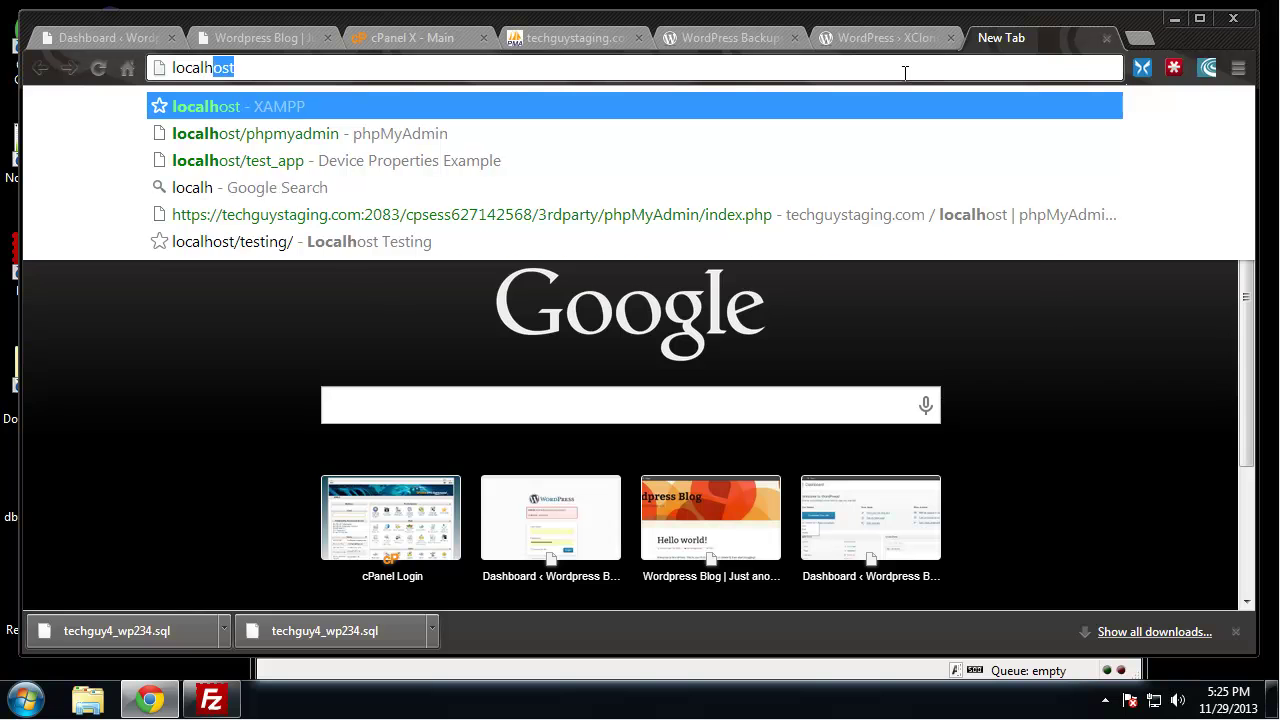
text(/p)
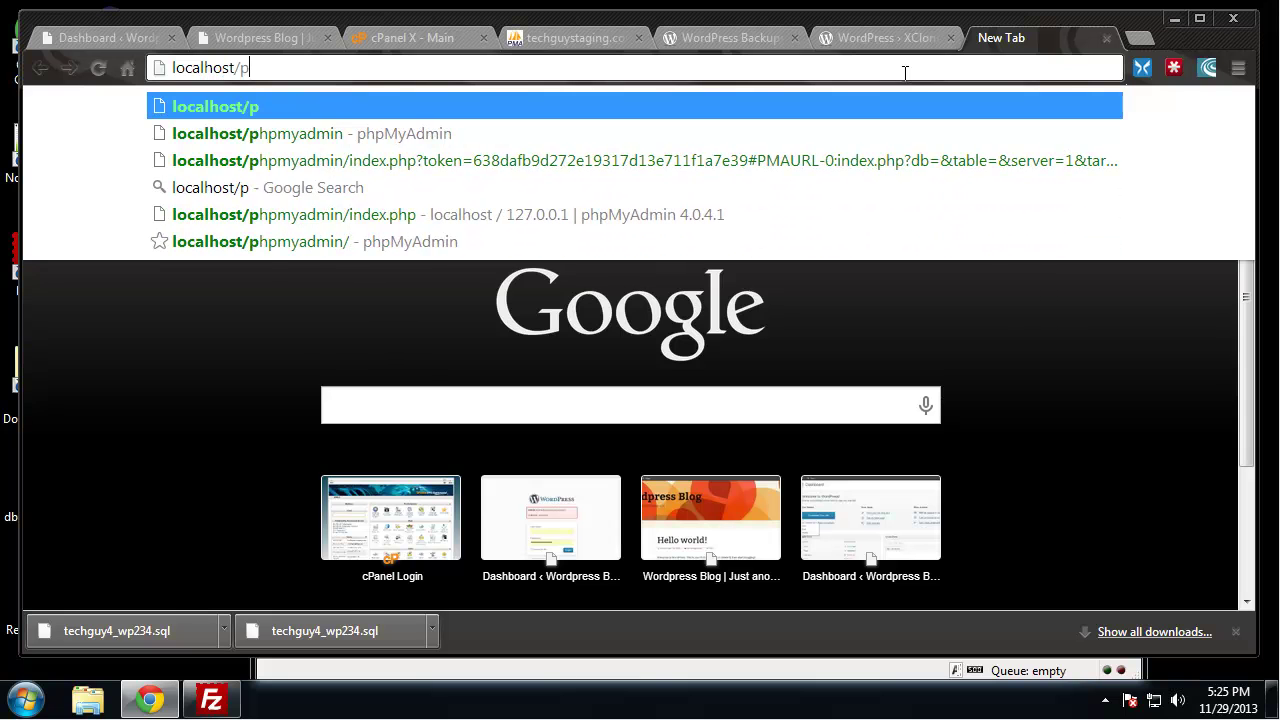
text(hpmyadmin)
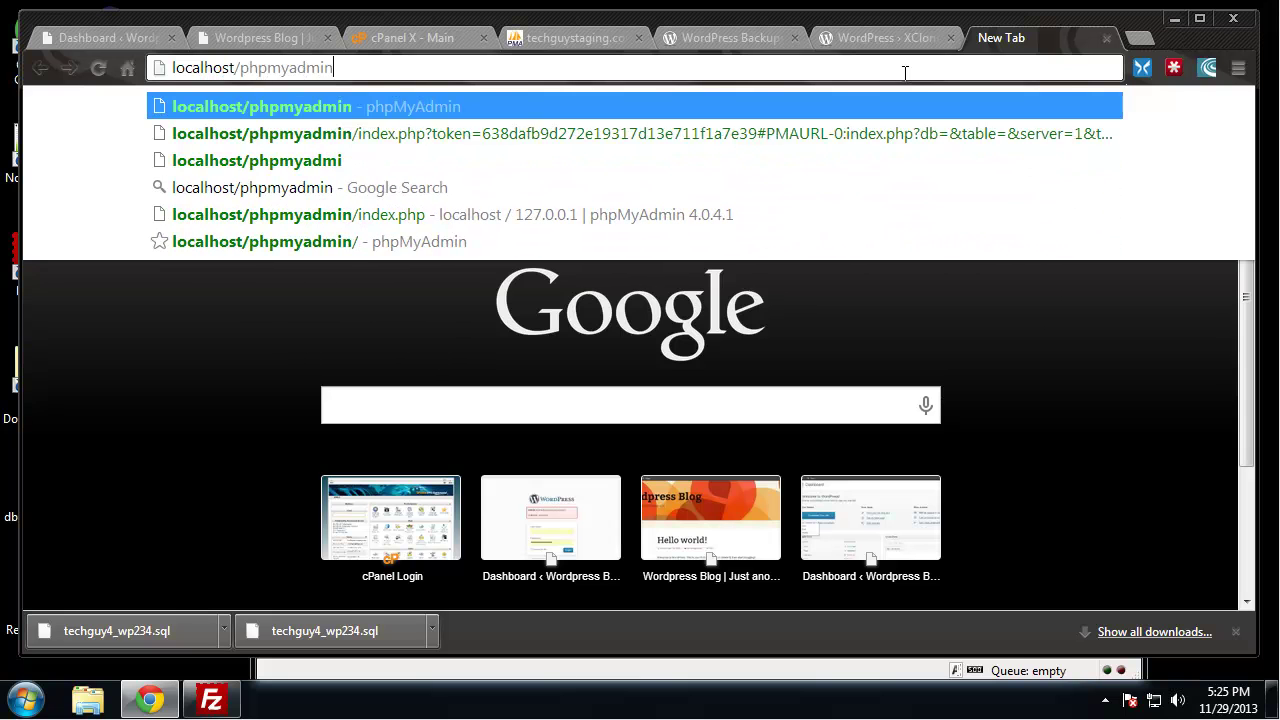
key(Return)
scroll(583, 432, down, 1)
click(787, 569)
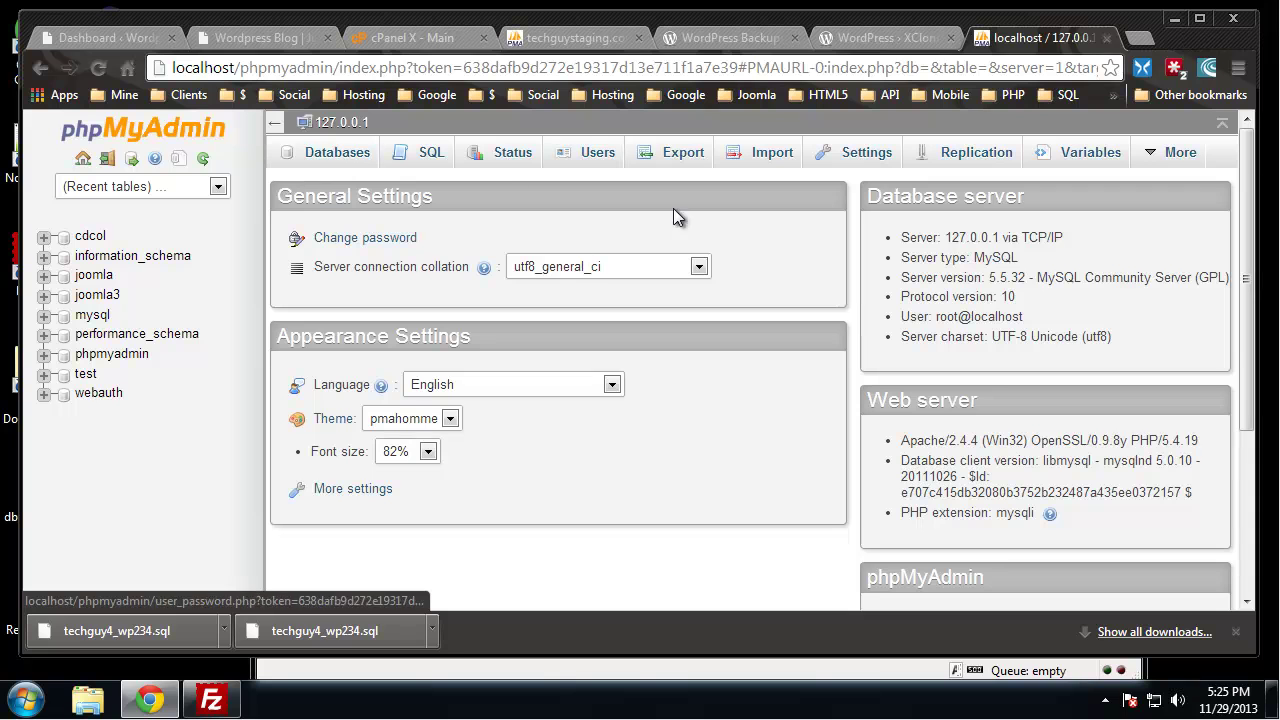
Create a database named wp_234 and open it from the sidebar
click(342, 167)
click(381, 306)
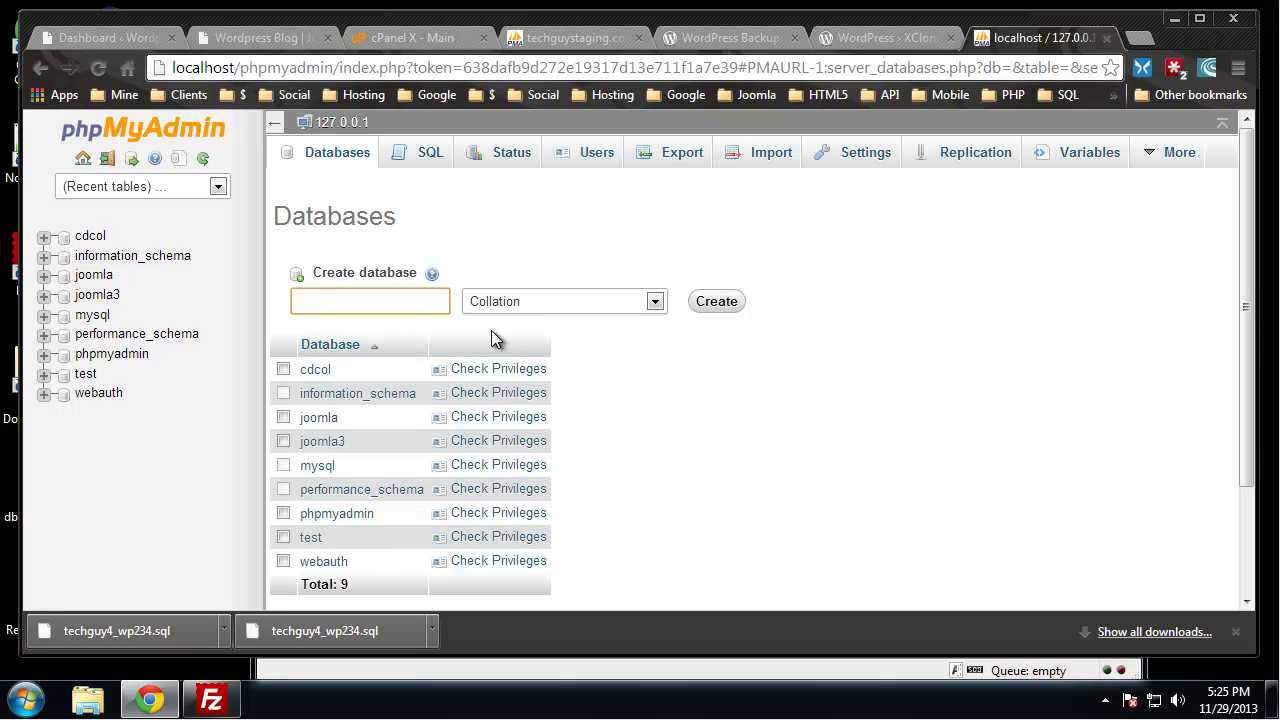
text(wp_234)
click(718, 303)
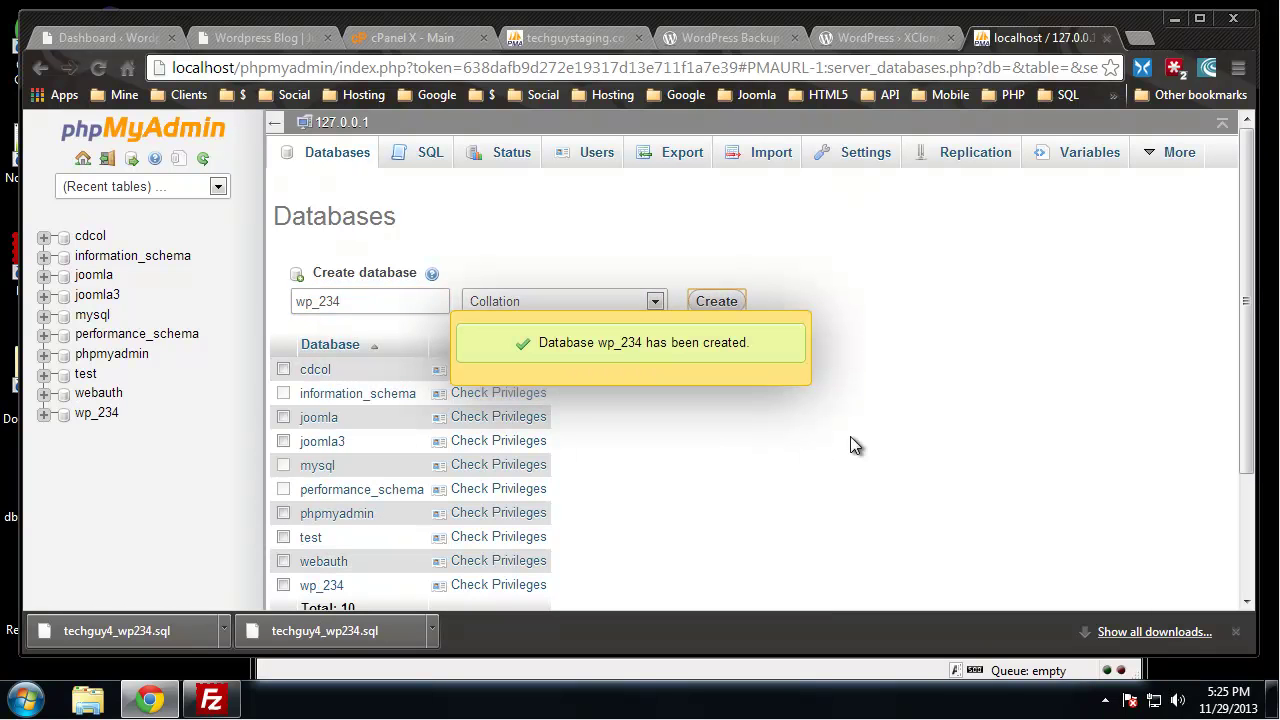
click(100, 418)
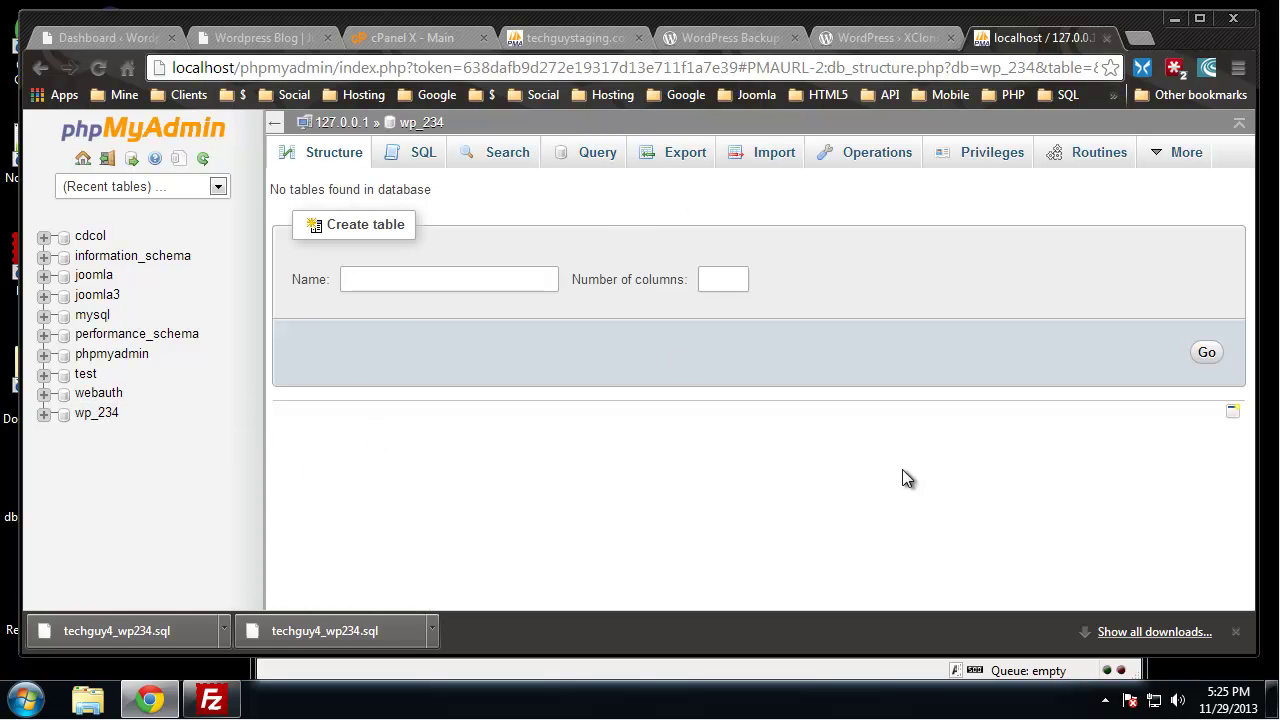
Import techguy4_wp234.sql into wp_234, check its 13 dta4_ tables, and return to the XCloner tab
click(775, 160)
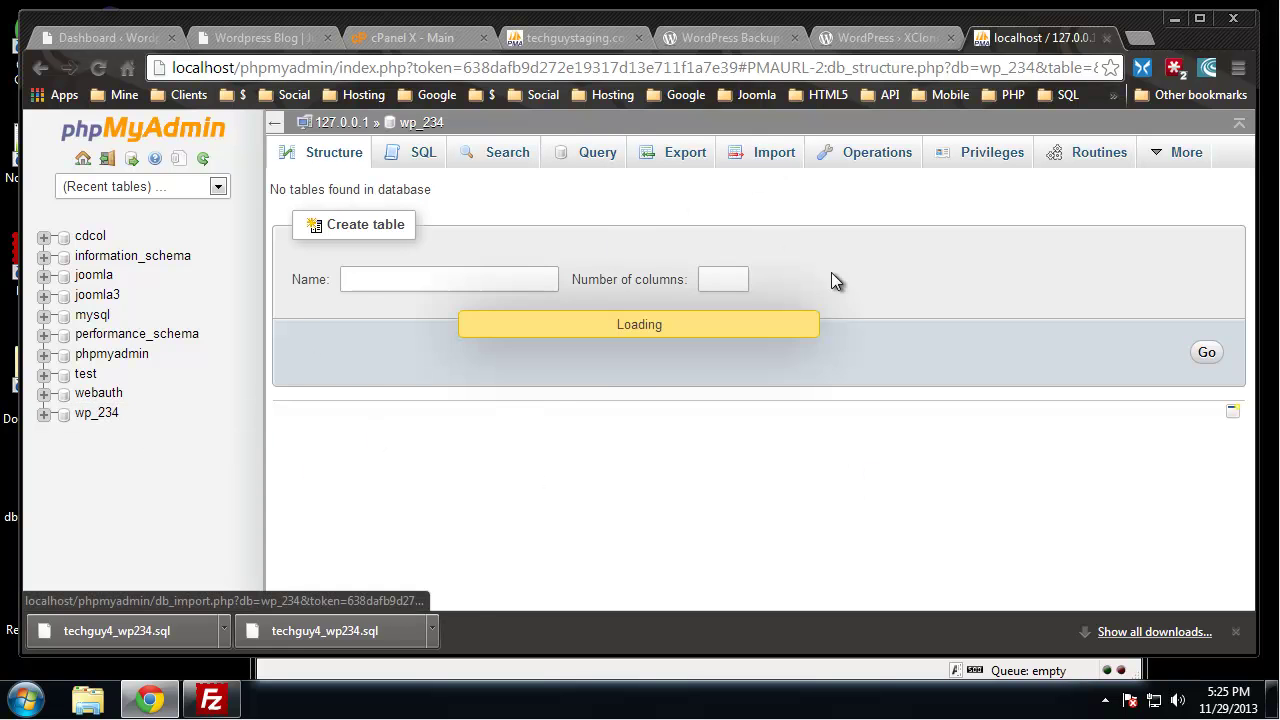
click(470, 357)
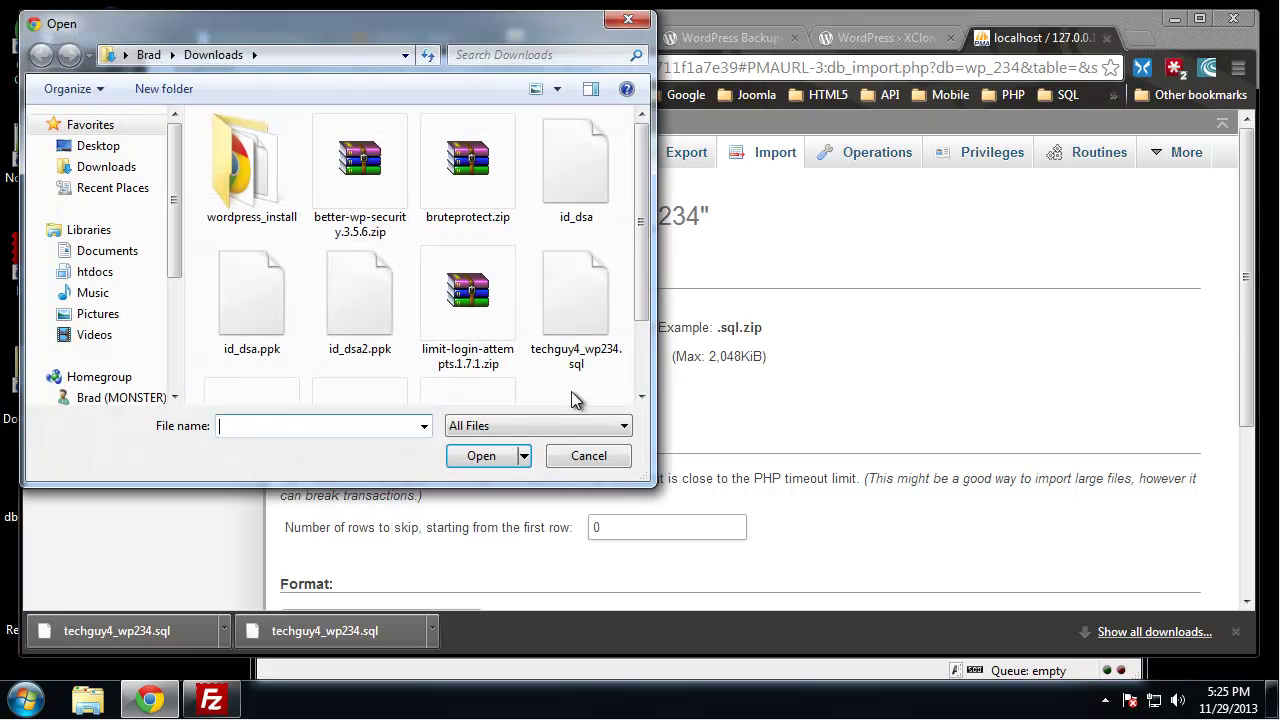
scroll(636, 262, down, 2)
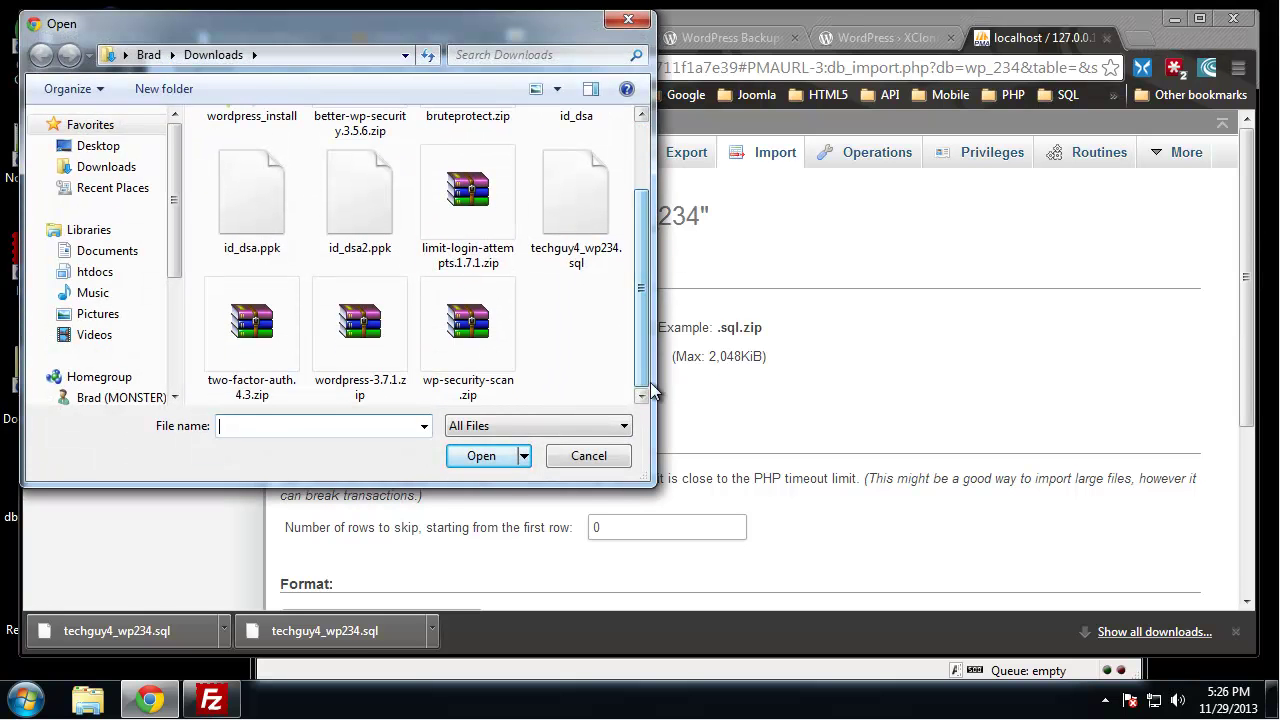
click(570, 202)
double_click(570, 202)
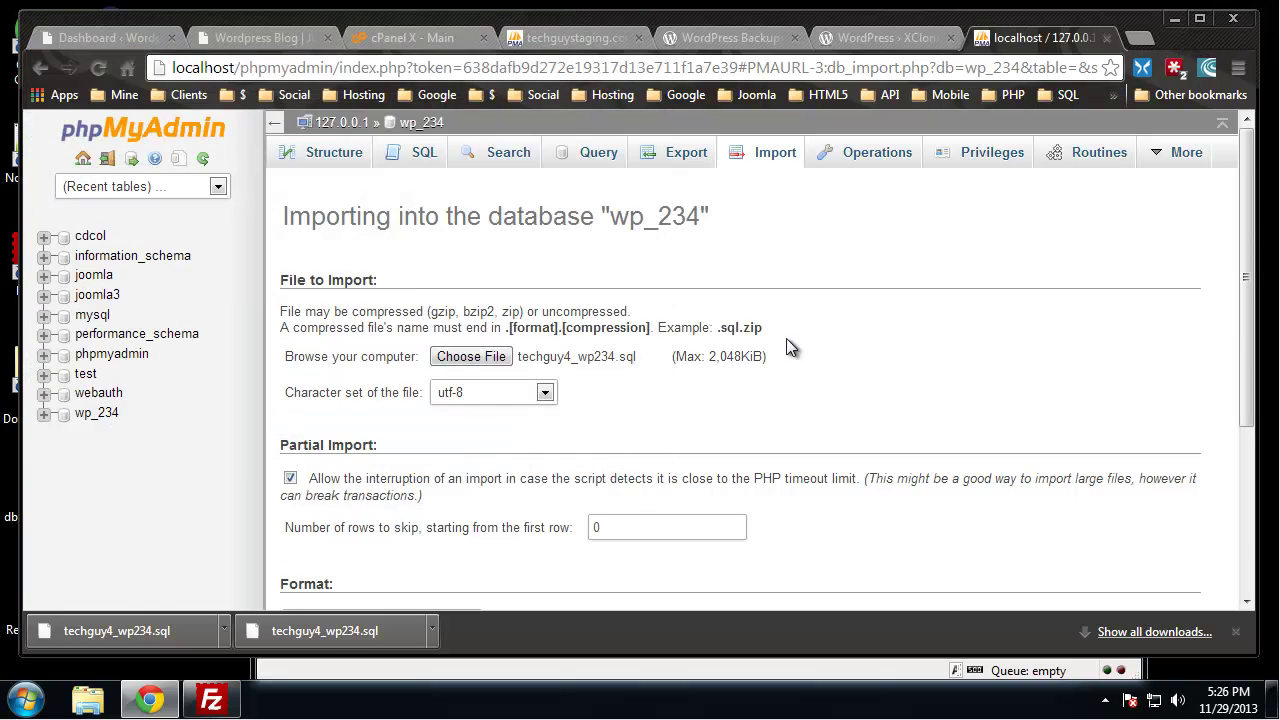
scroll(800, 350, down, 3)
click(315, 532)
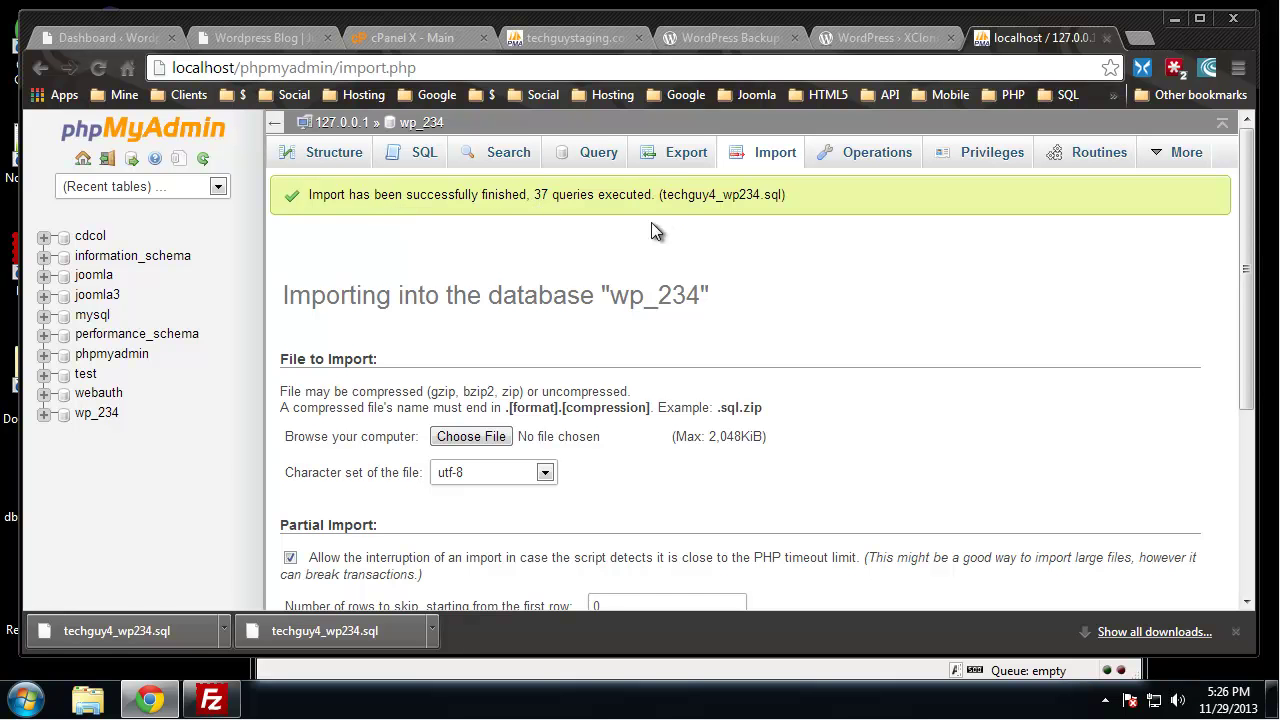
click(421, 122)
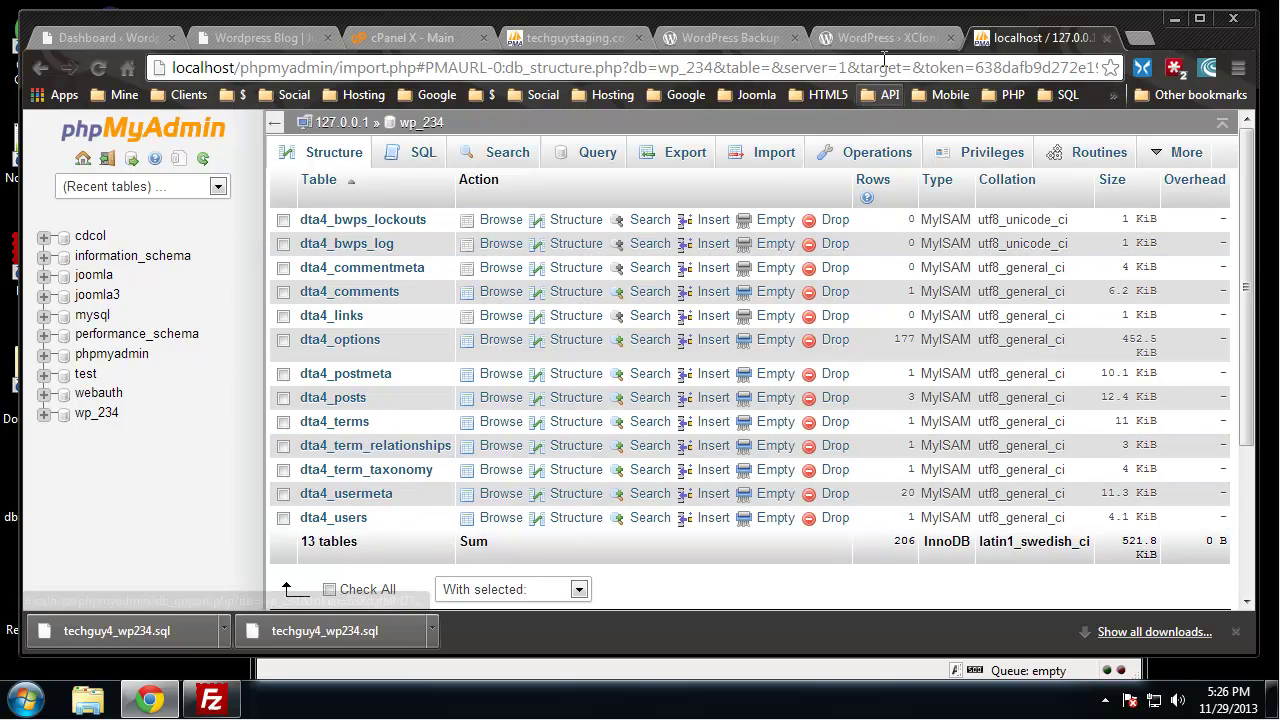
click(878, 40)
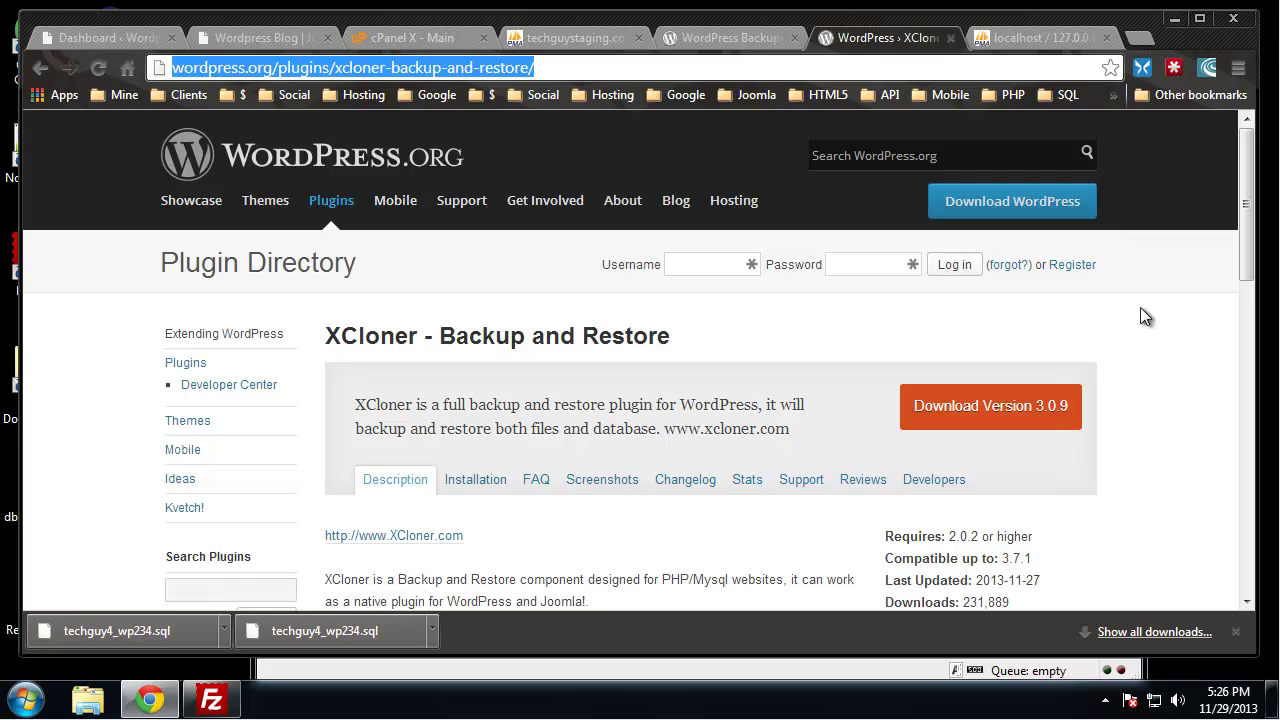
Download xcloner-backup-and-restore.3.0.9.zip into Downloads, then minimize Chrome
scroll(1145, 310, down, 1)
scroll(1147, 309, down, 2)
scroll(1146, 311, up, 1)
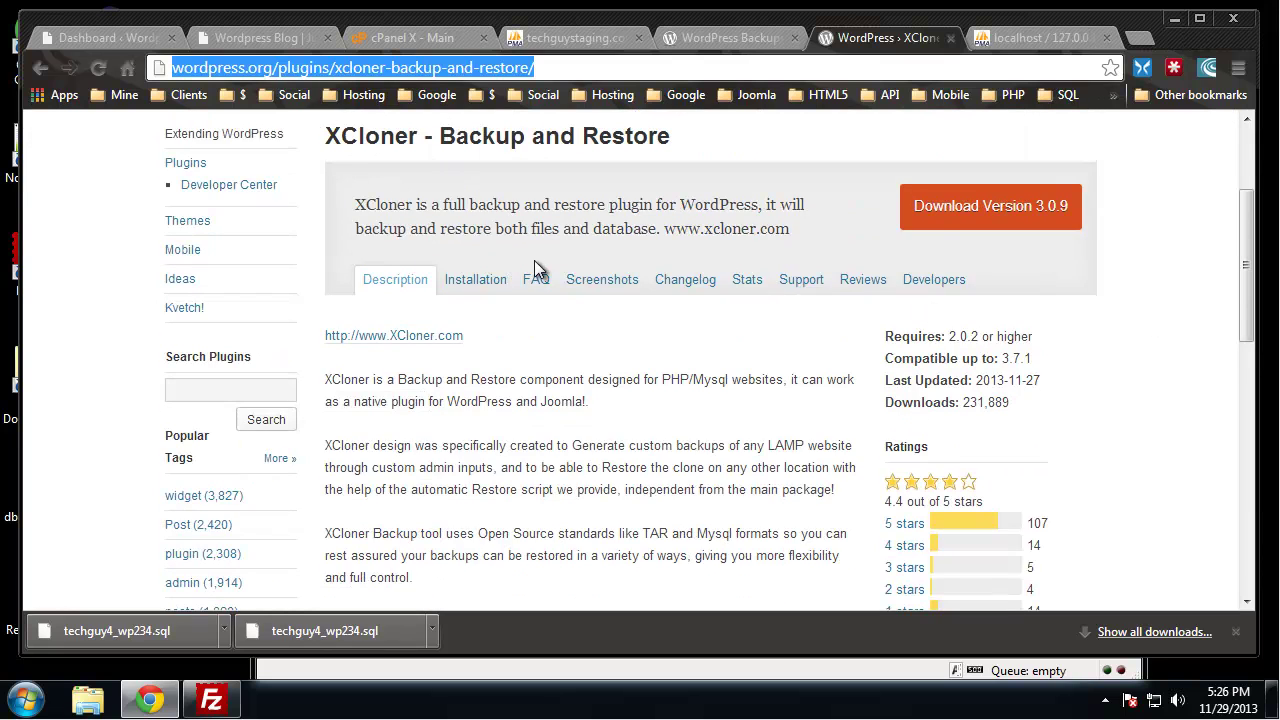
drag(526, 226, 659, 238)
click(808, 334)
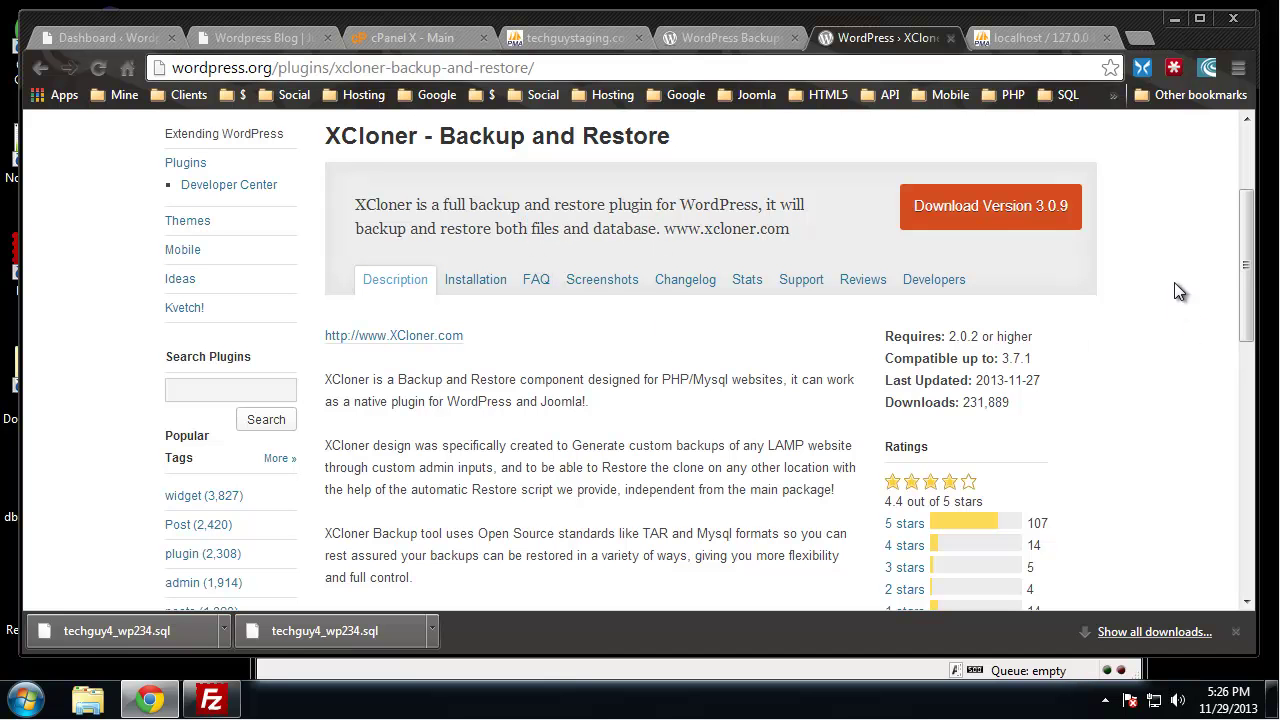
click(958, 210)
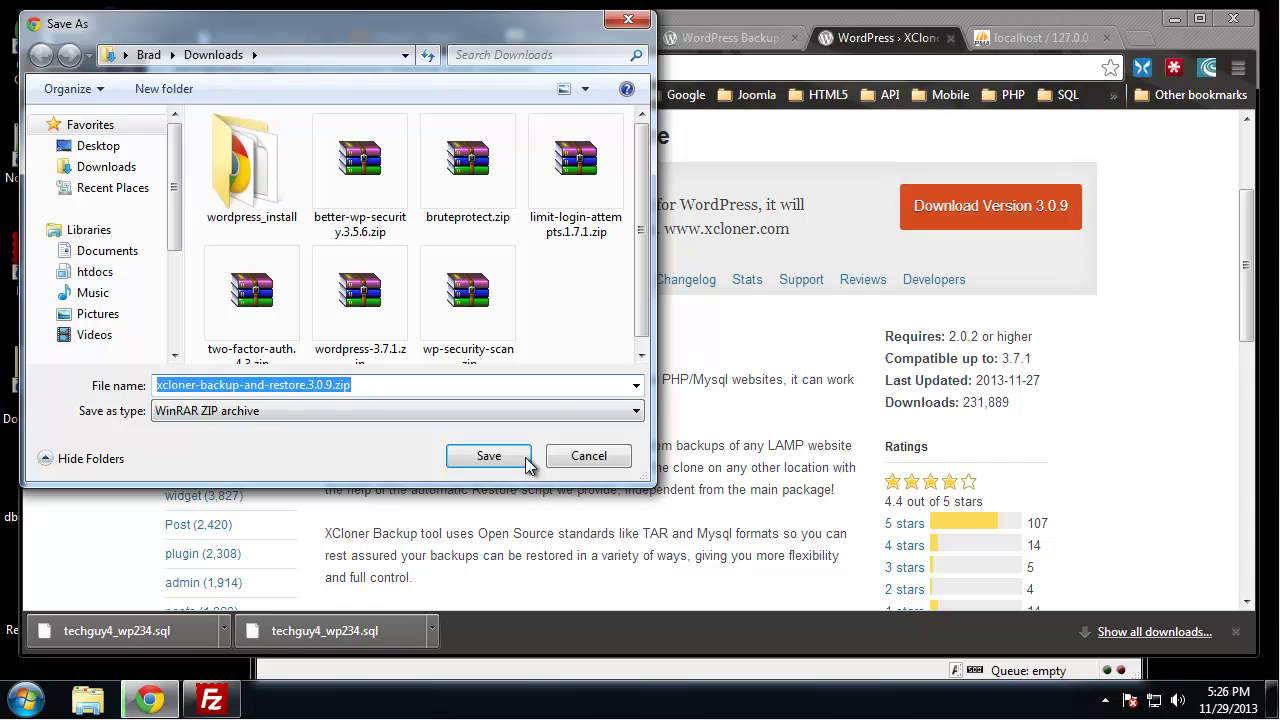
click(486, 456)
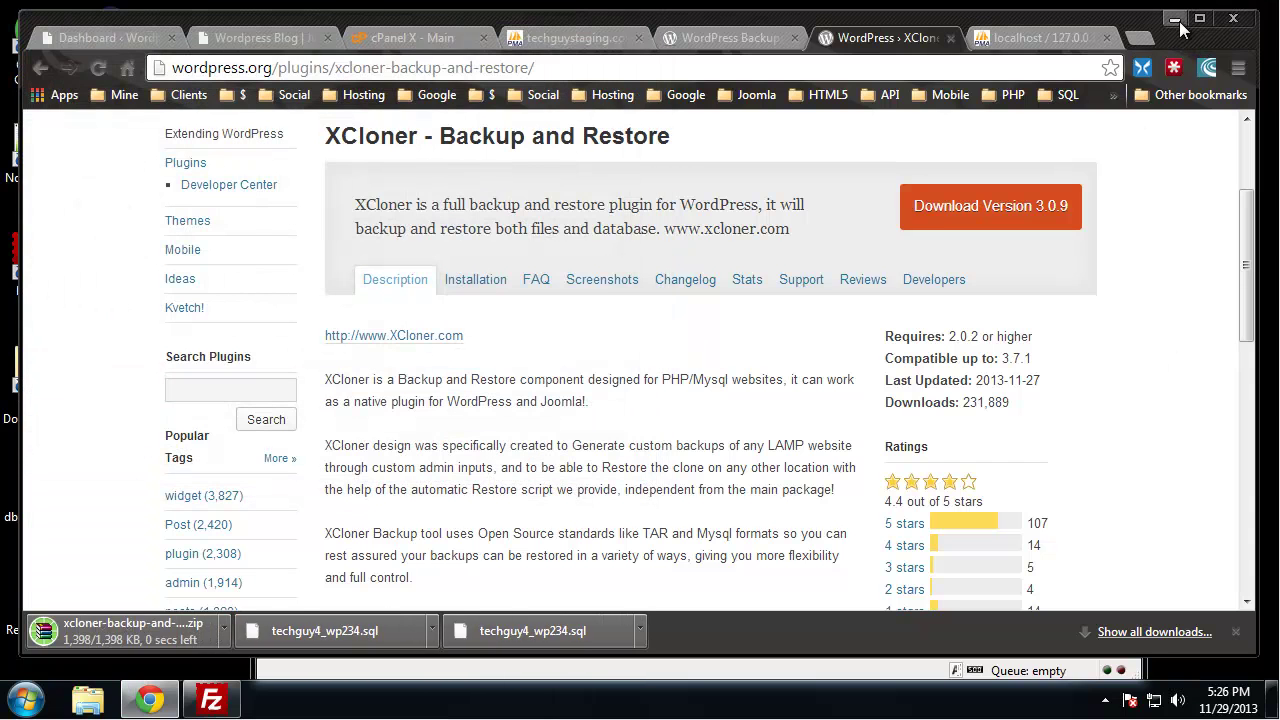
click(1176, 20)
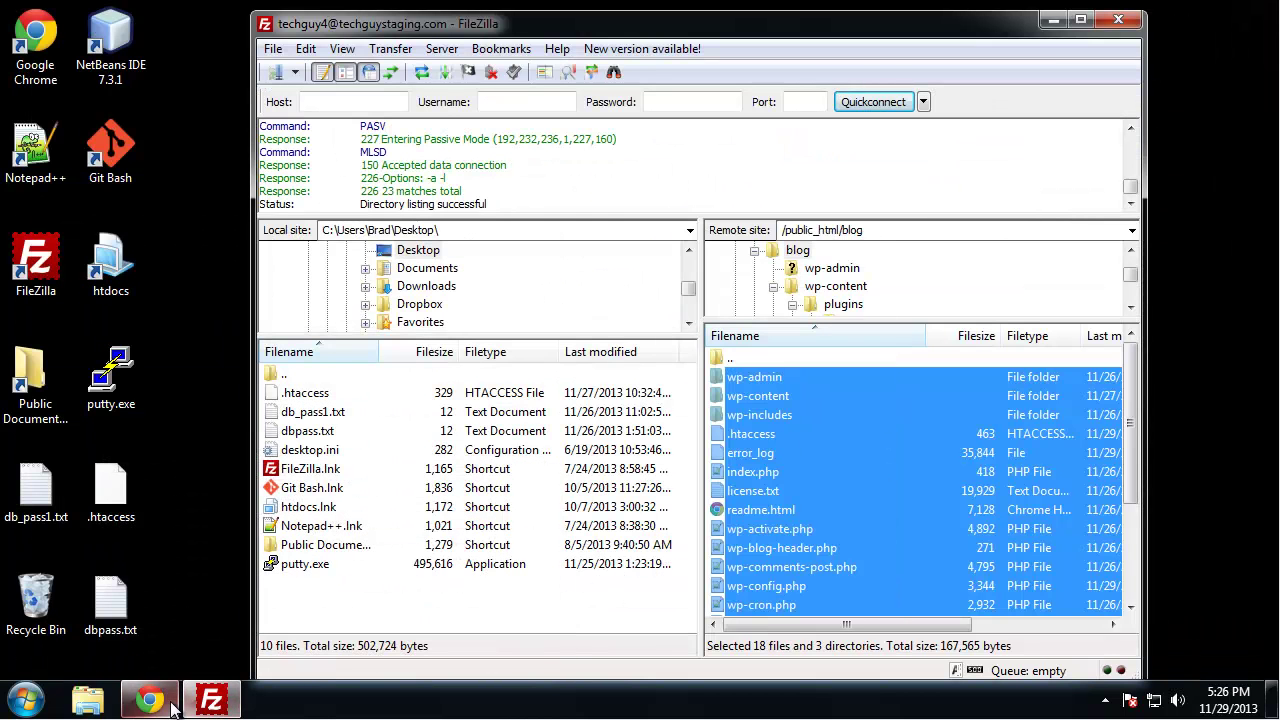
Open the remote wp-content/plugins folder in FileZilla
click(867, 452)
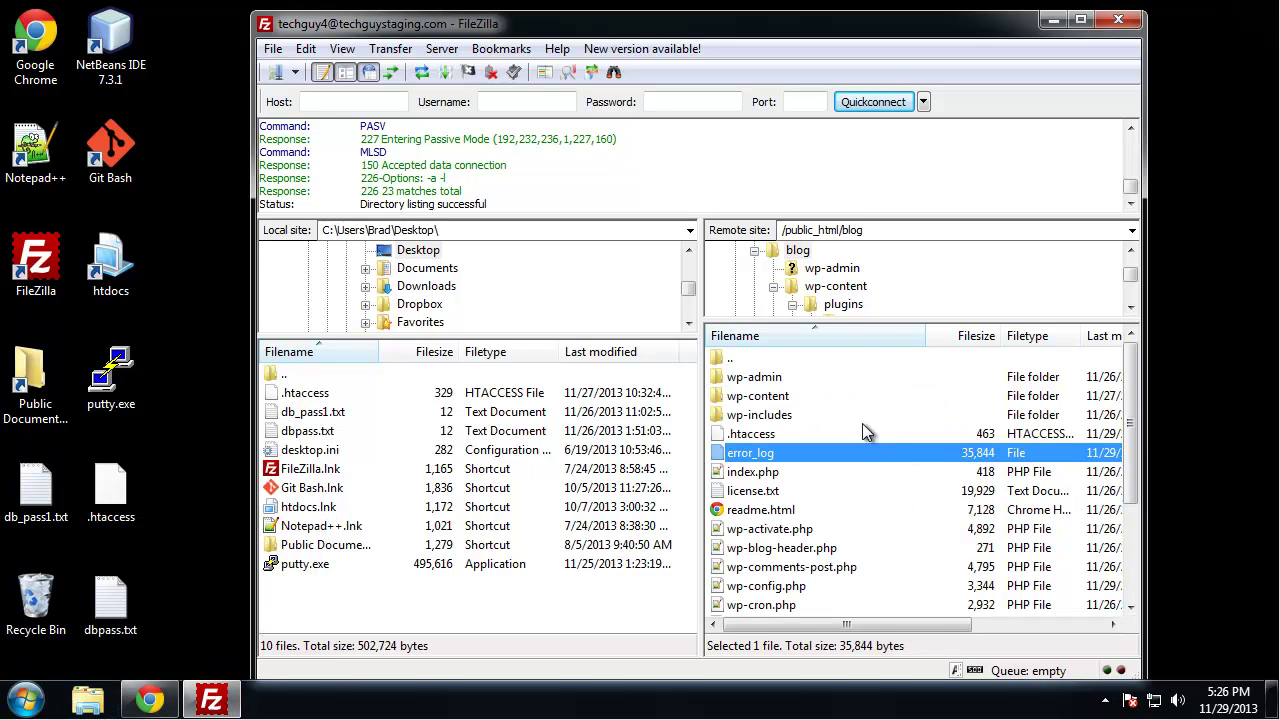
double_click(786, 398)
double_click(784, 378)
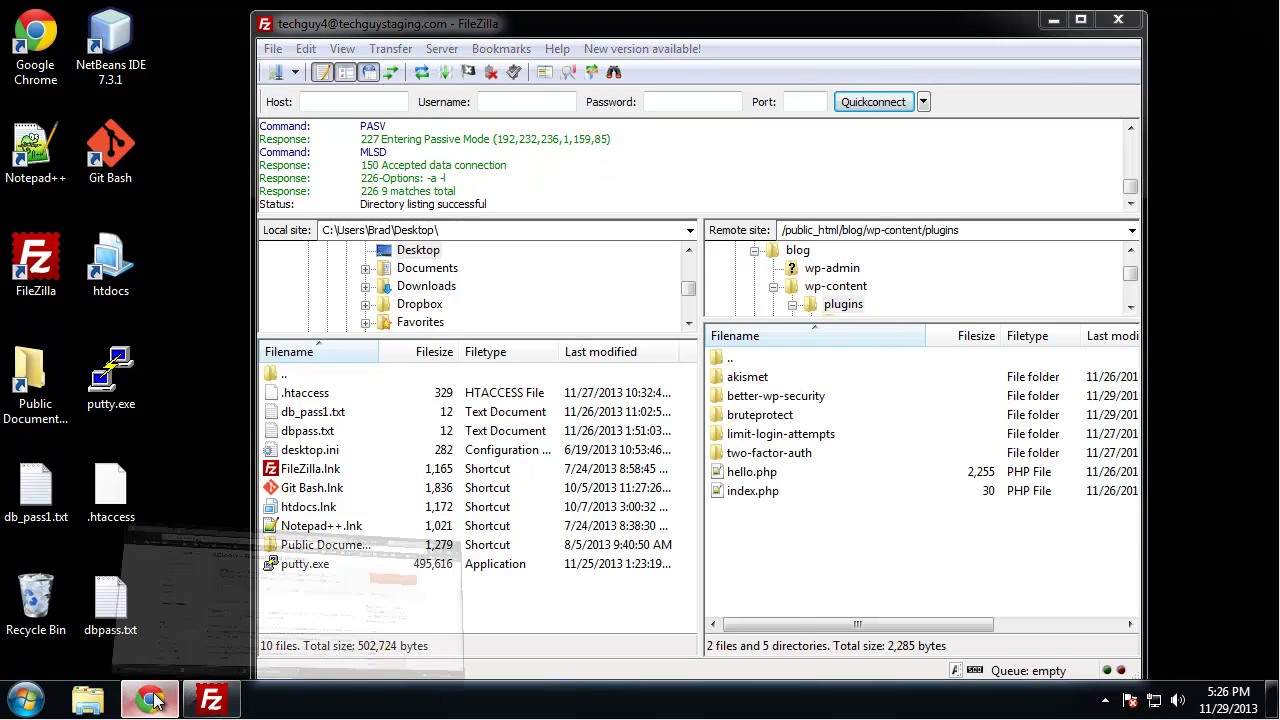
Open the XCloner zip and drag its xcloner-backup-and-restore folder into the remote plugins folder
click(192, 645)
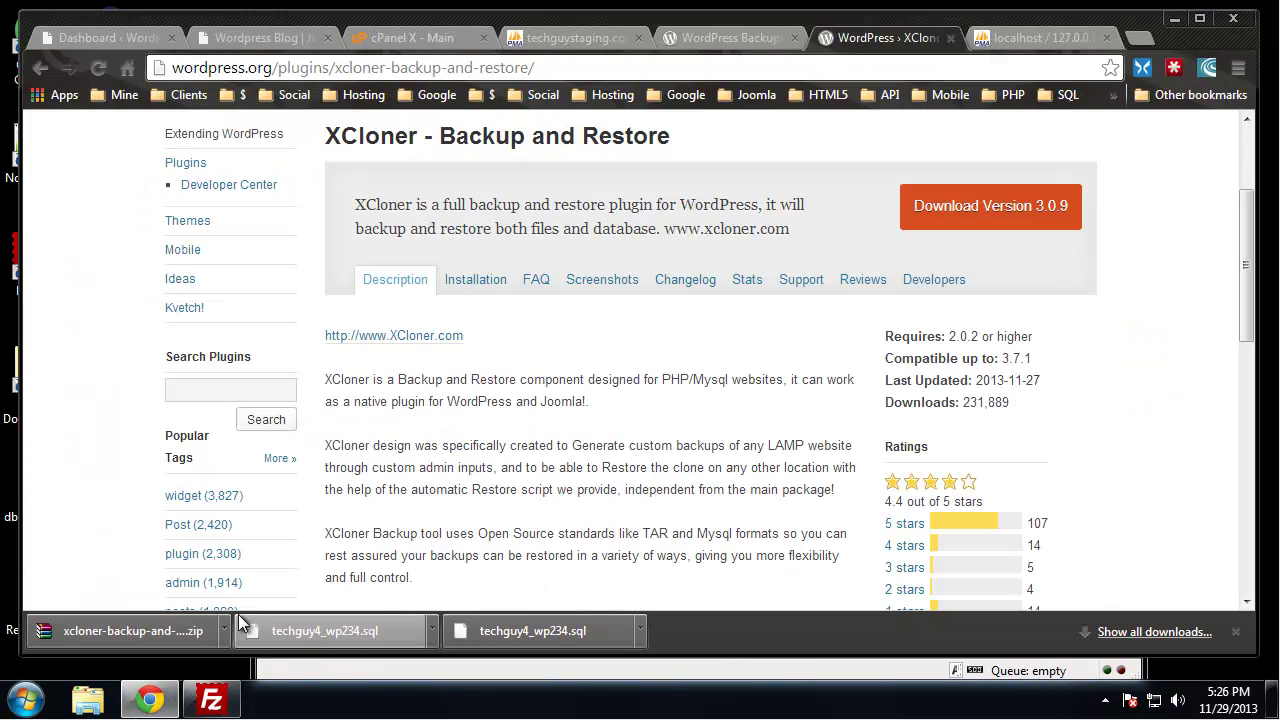
click(225, 624)
click(268, 508)
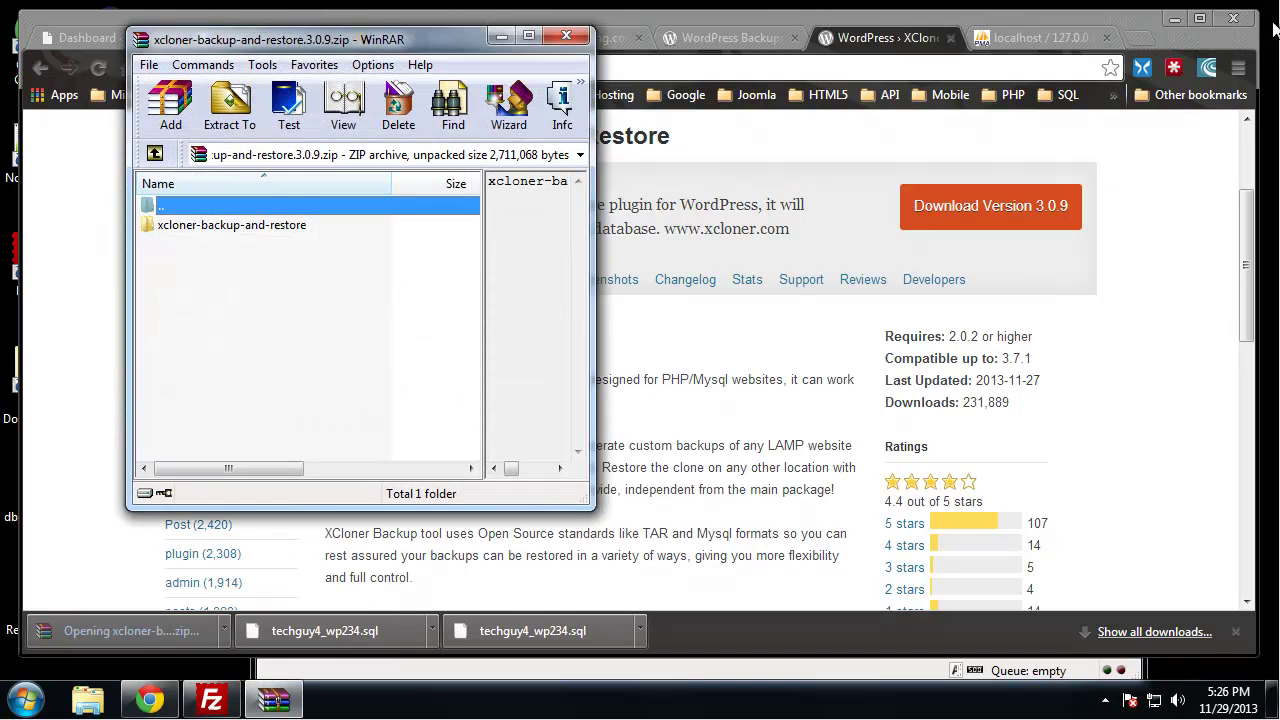
click(1172, 20)
click(233, 224)
drag(233, 224, 823, 545)
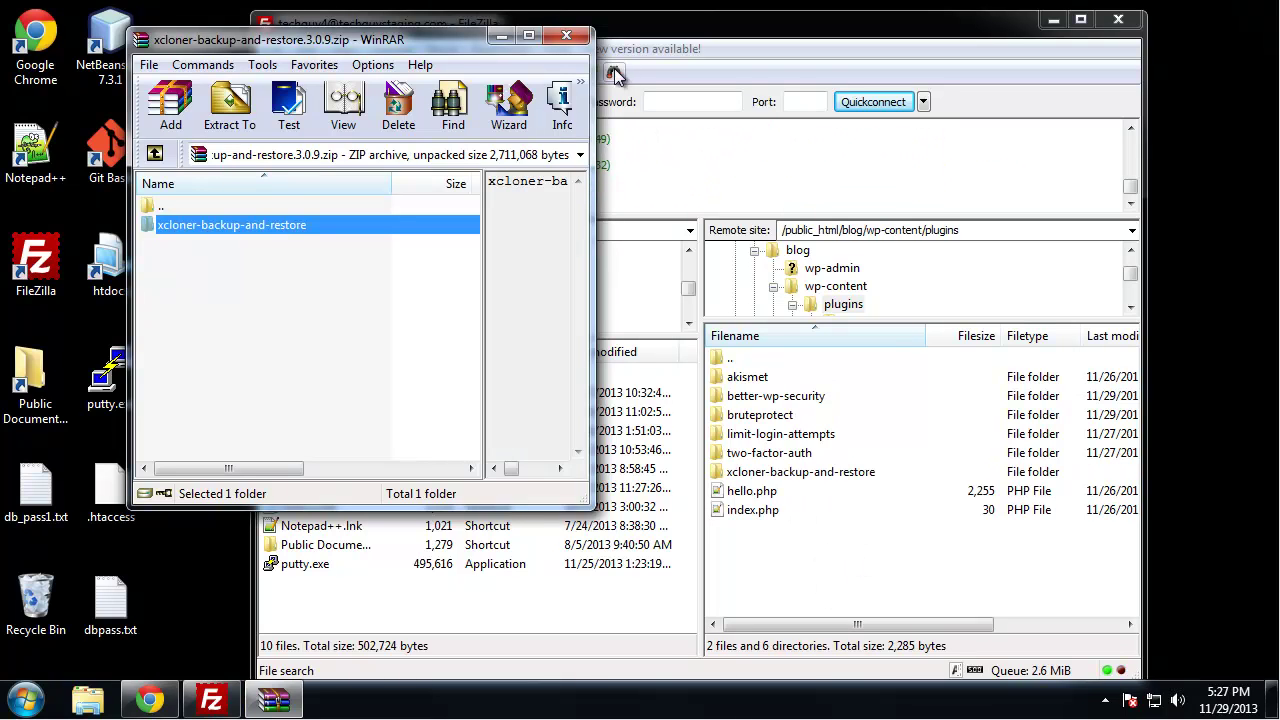
click(566, 35)
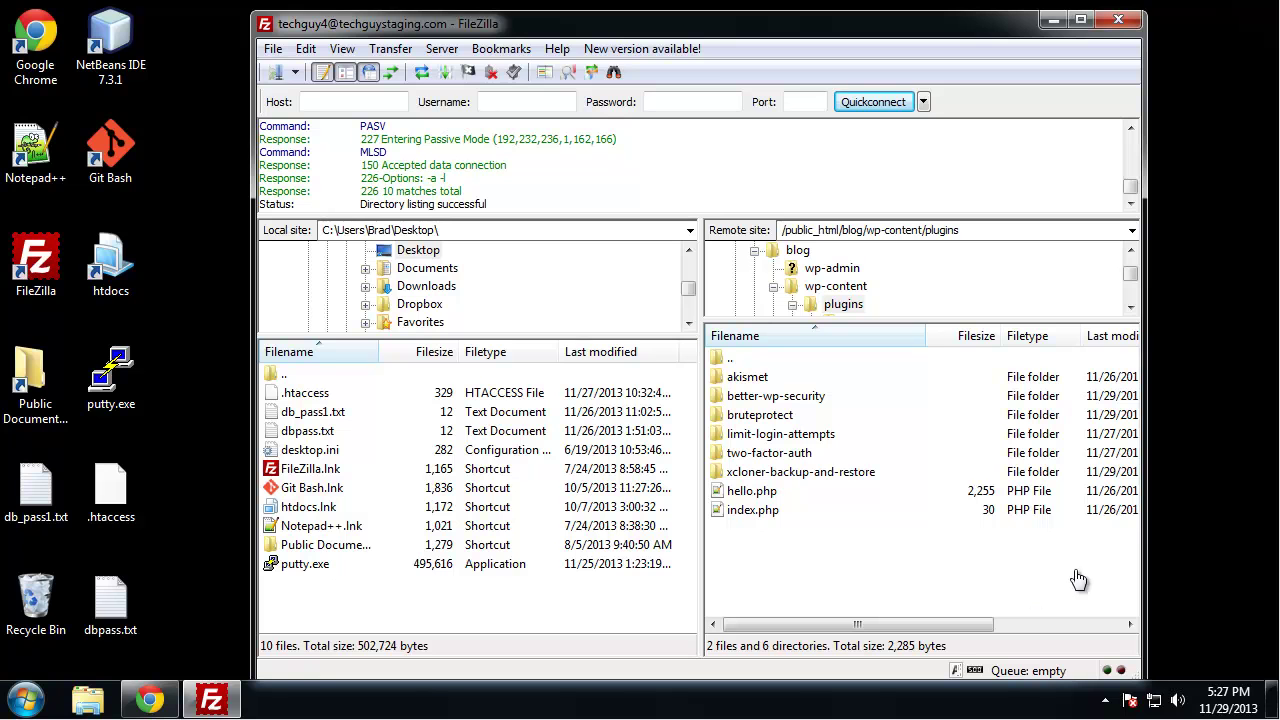
click(148, 700)
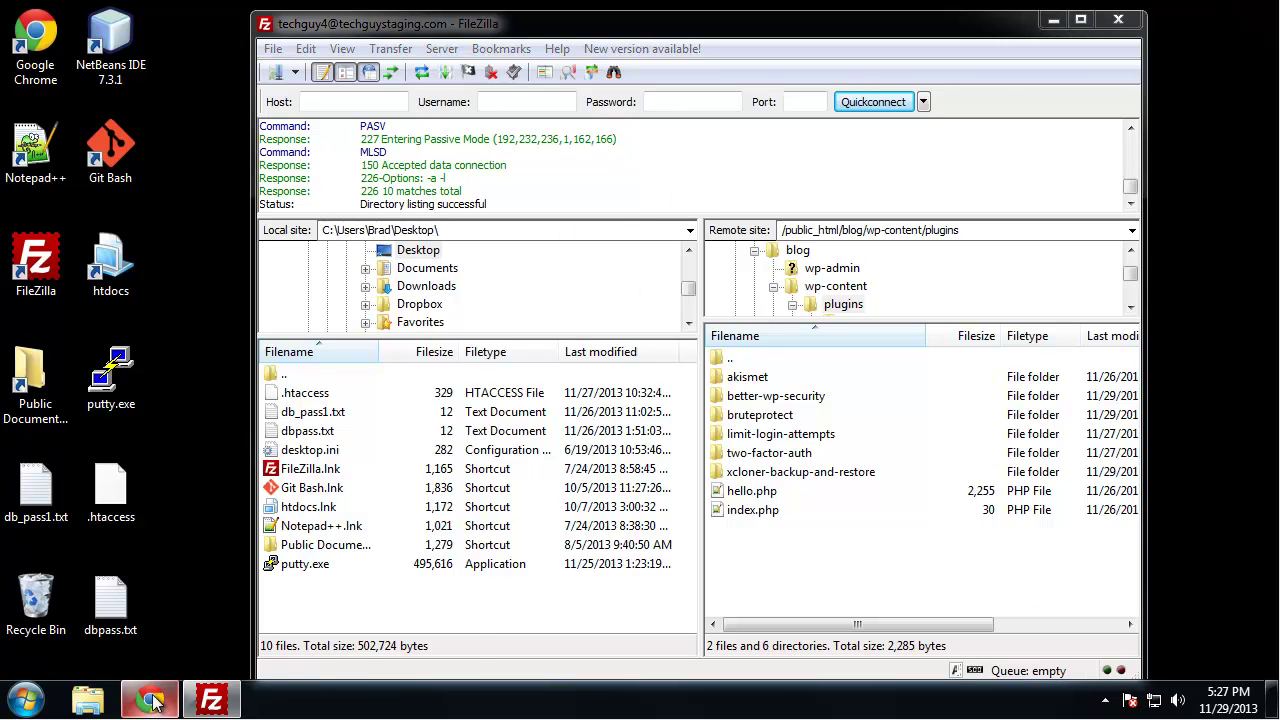
Go from the Dashboard to the Plugins list and activate XCloner
click(118, 37)
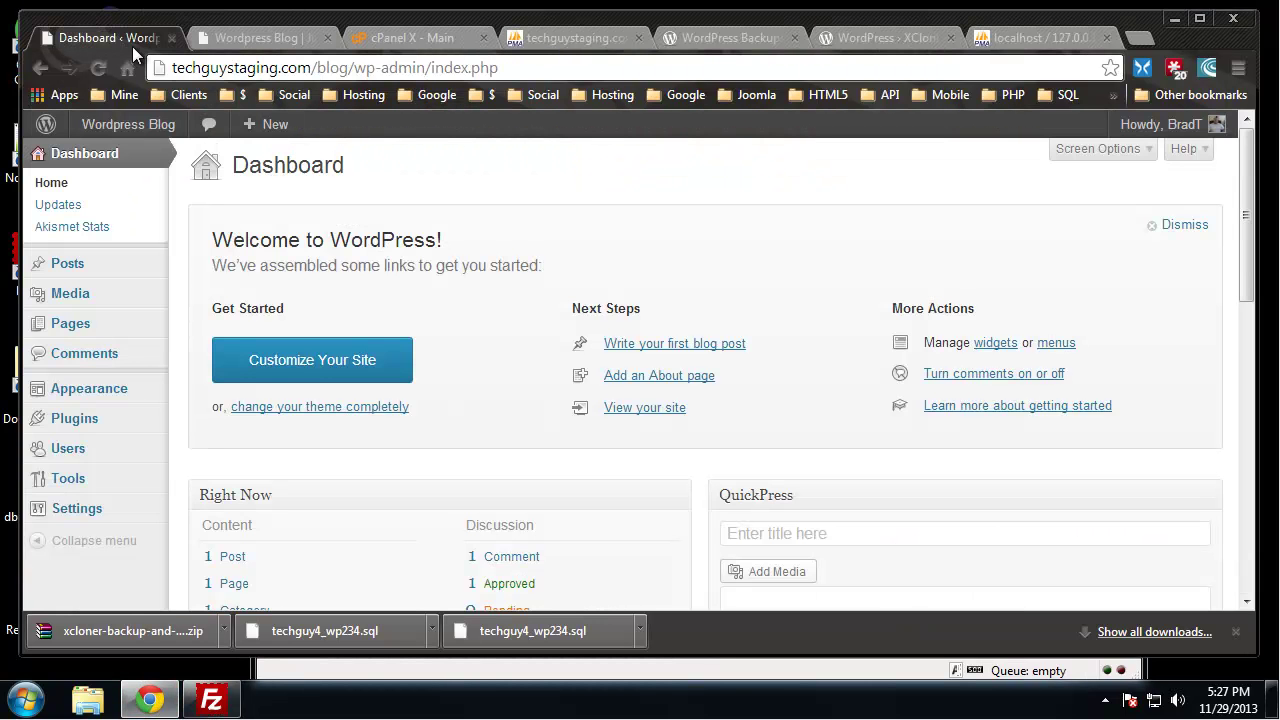
scroll(215, 300, down, 1)
scroll(208, 375, up, 1)
click(74, 428)
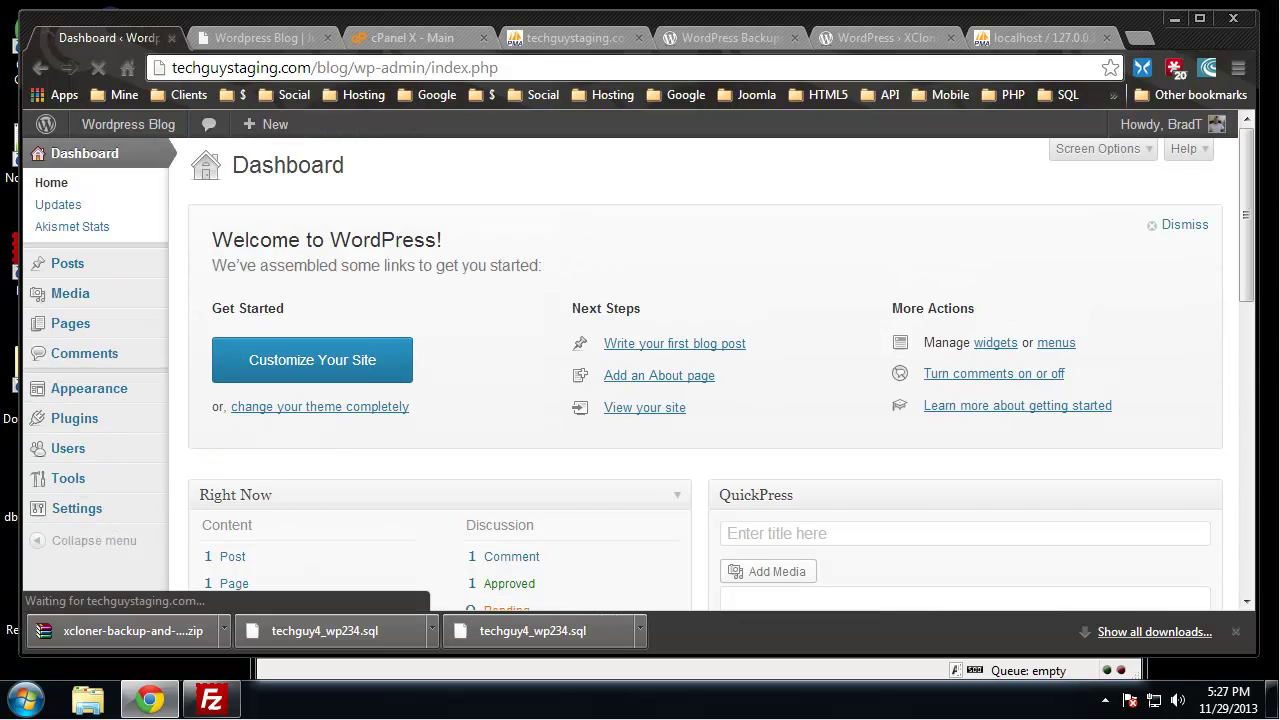
scroll(409, 250, down, 2)
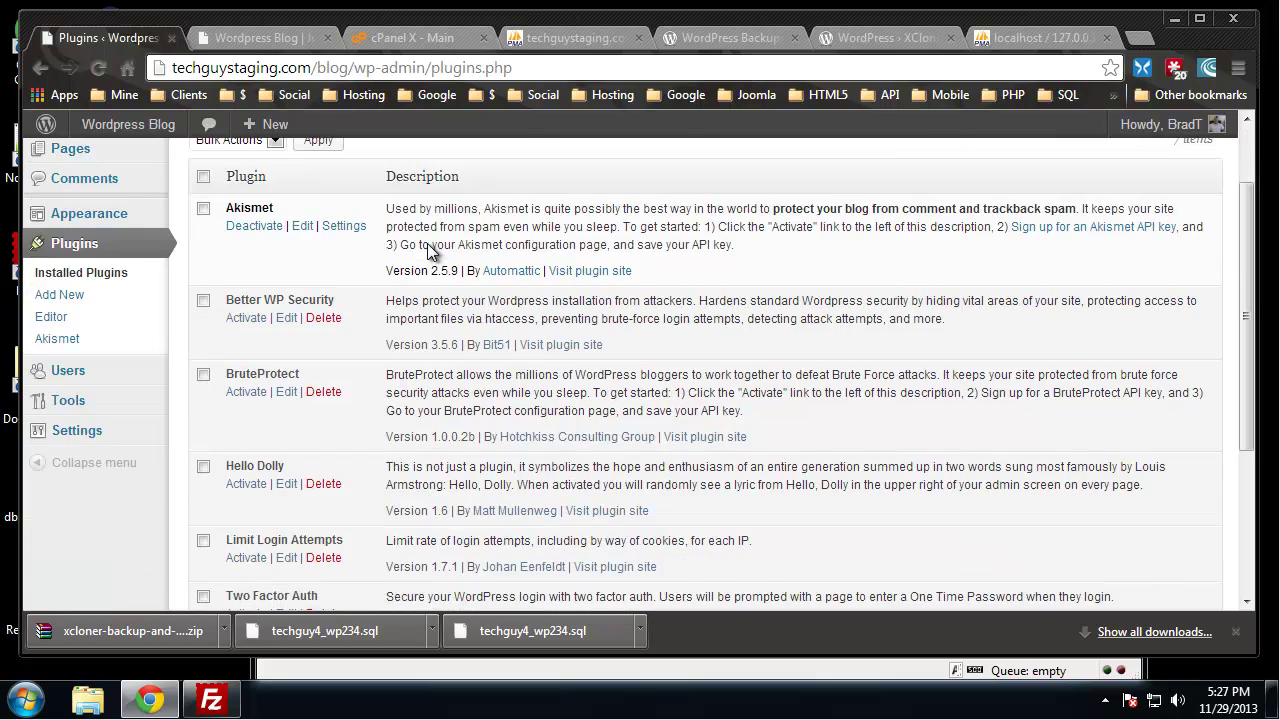
scroll(430, 245, down, 1)
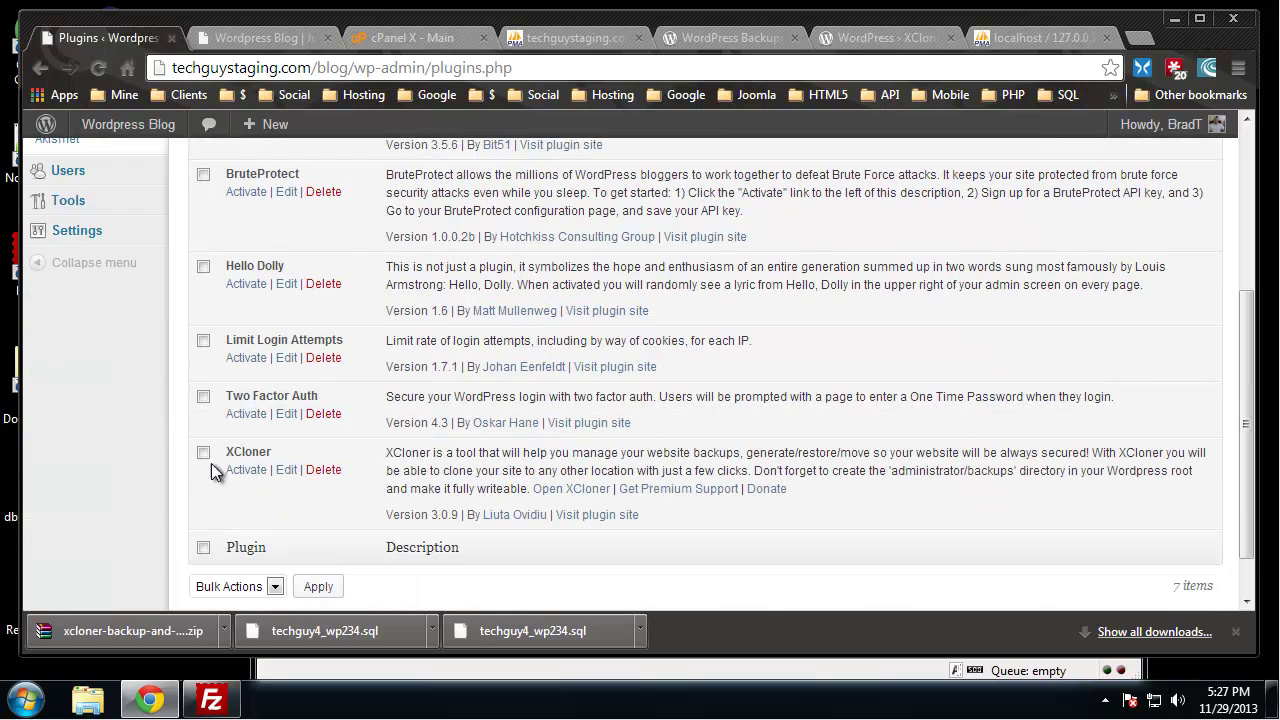
click(241, 478)
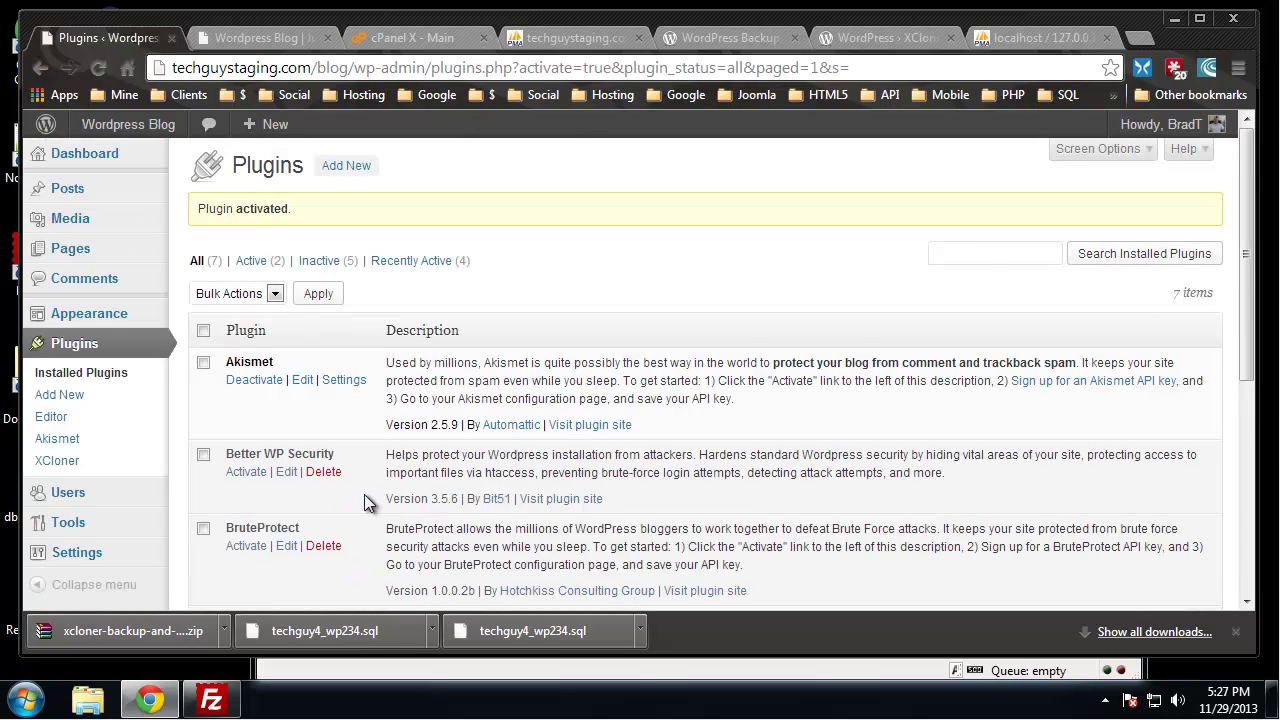
scroll(364, 494, down, 1)
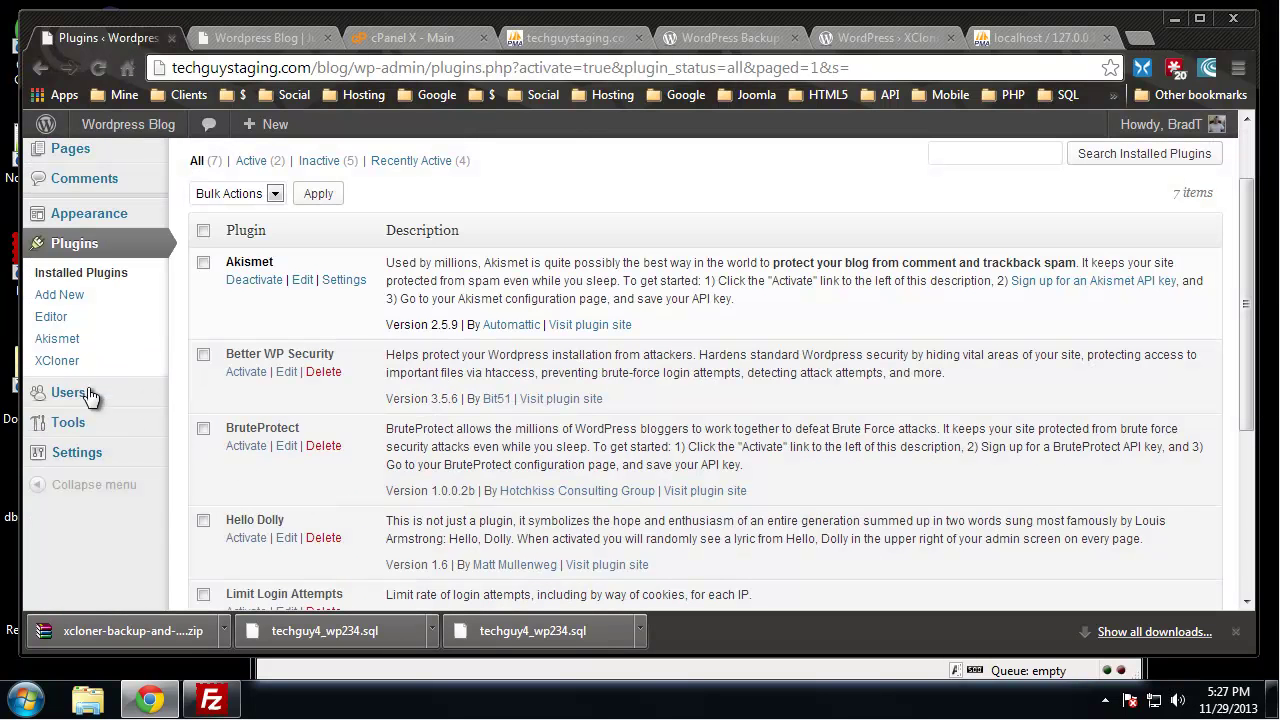
mouse_move(71, 467)
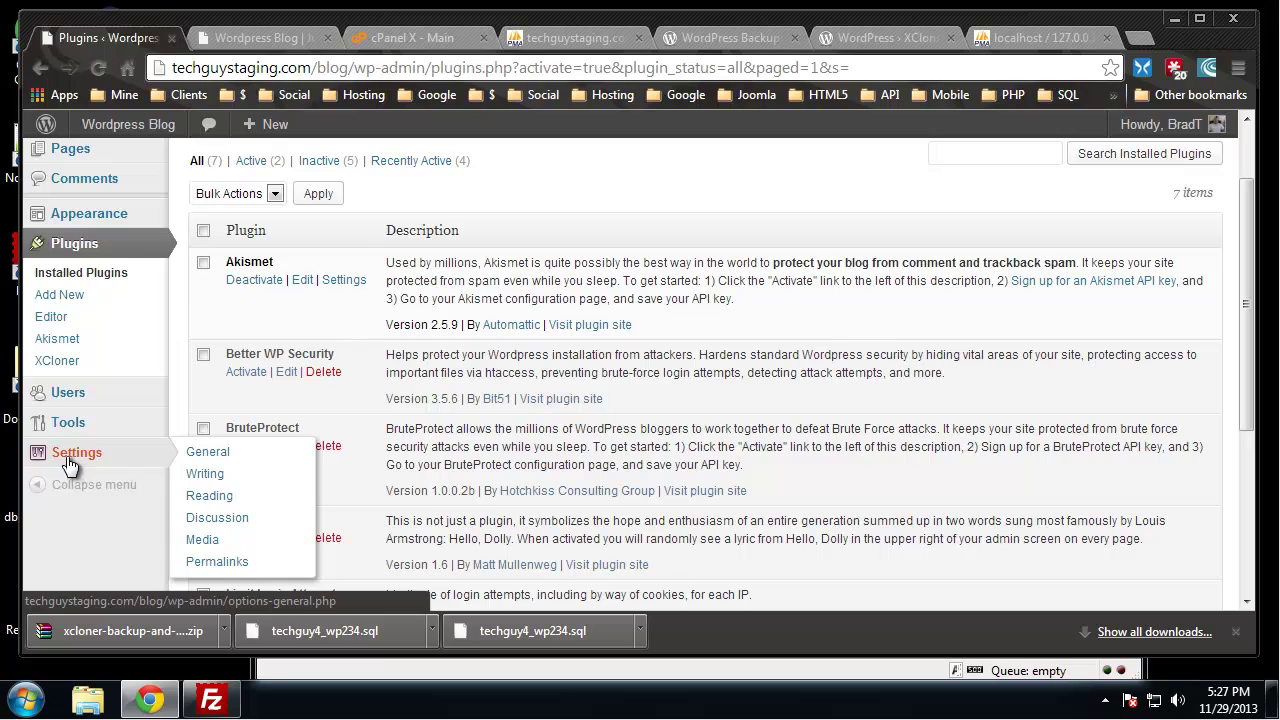
Open XCloner from the Plugins menu and try logging in with a custom username
click(55, 366)
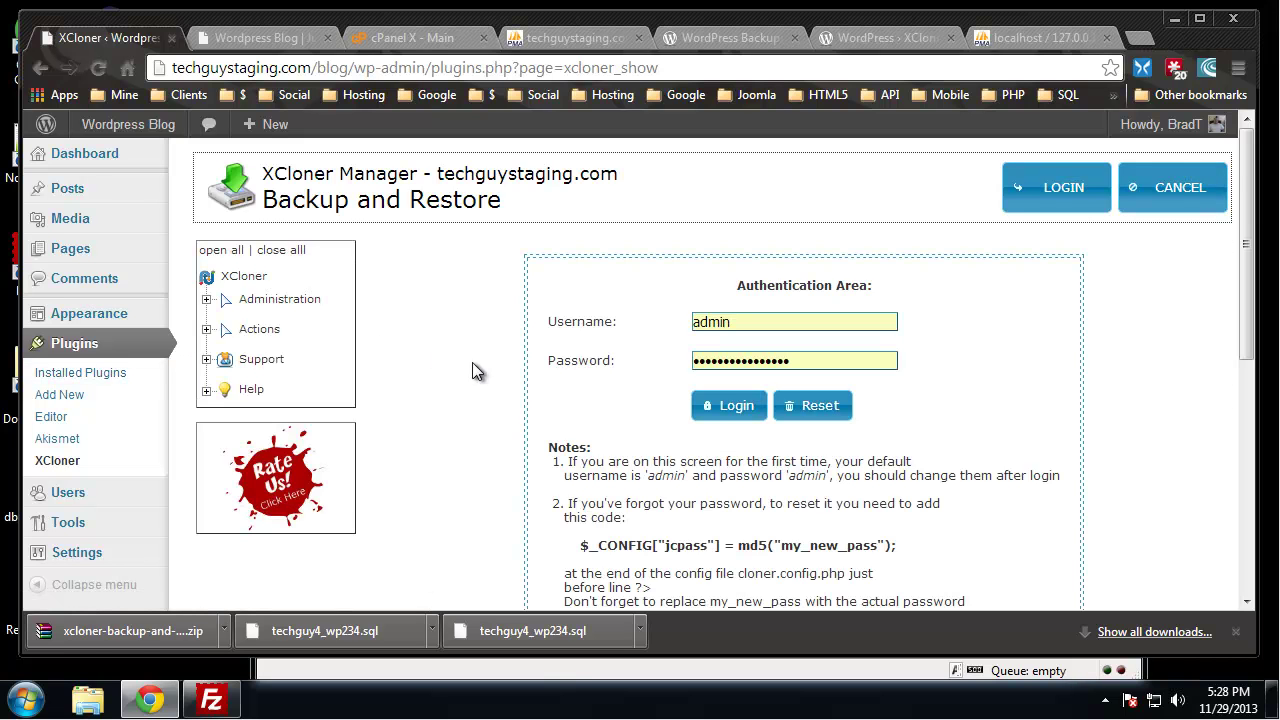
scroll(396, 300, down, 1)
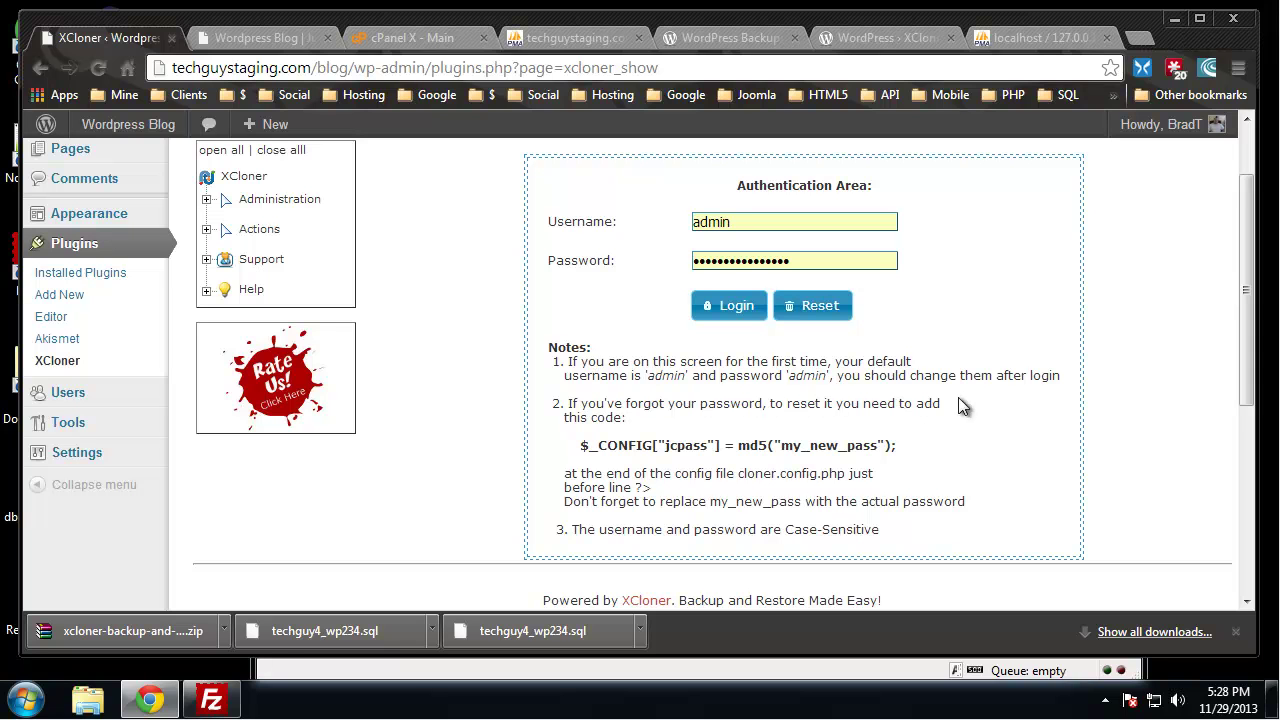
scroll(754, 436, up, 1)
click(792, 322)
drag(761, 324, 687, 323)
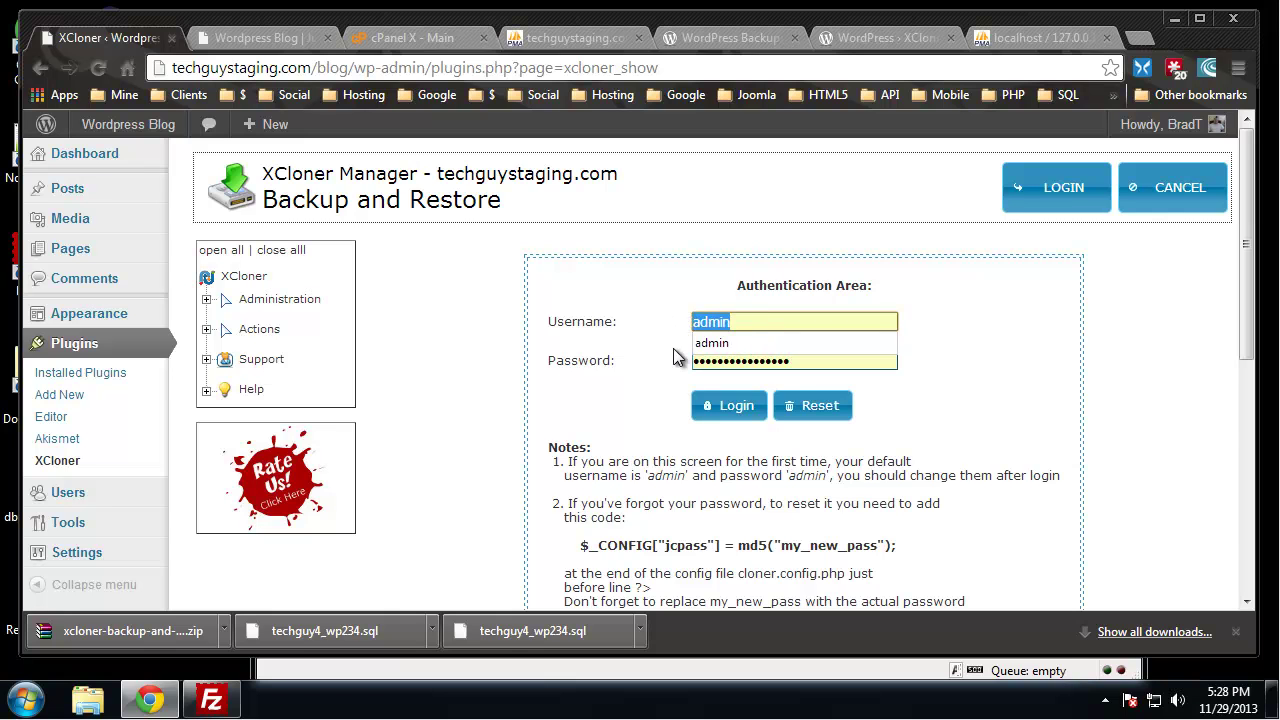
text(brad)
key(Tab)
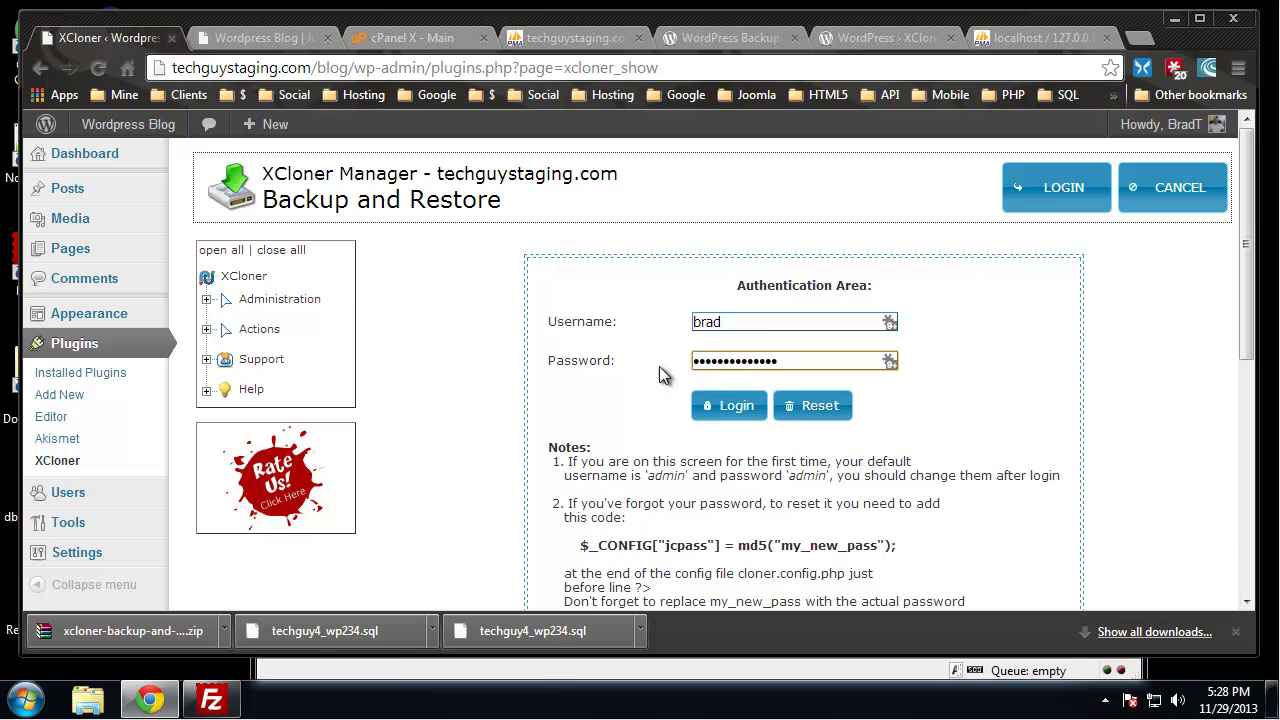
click(729, 405)
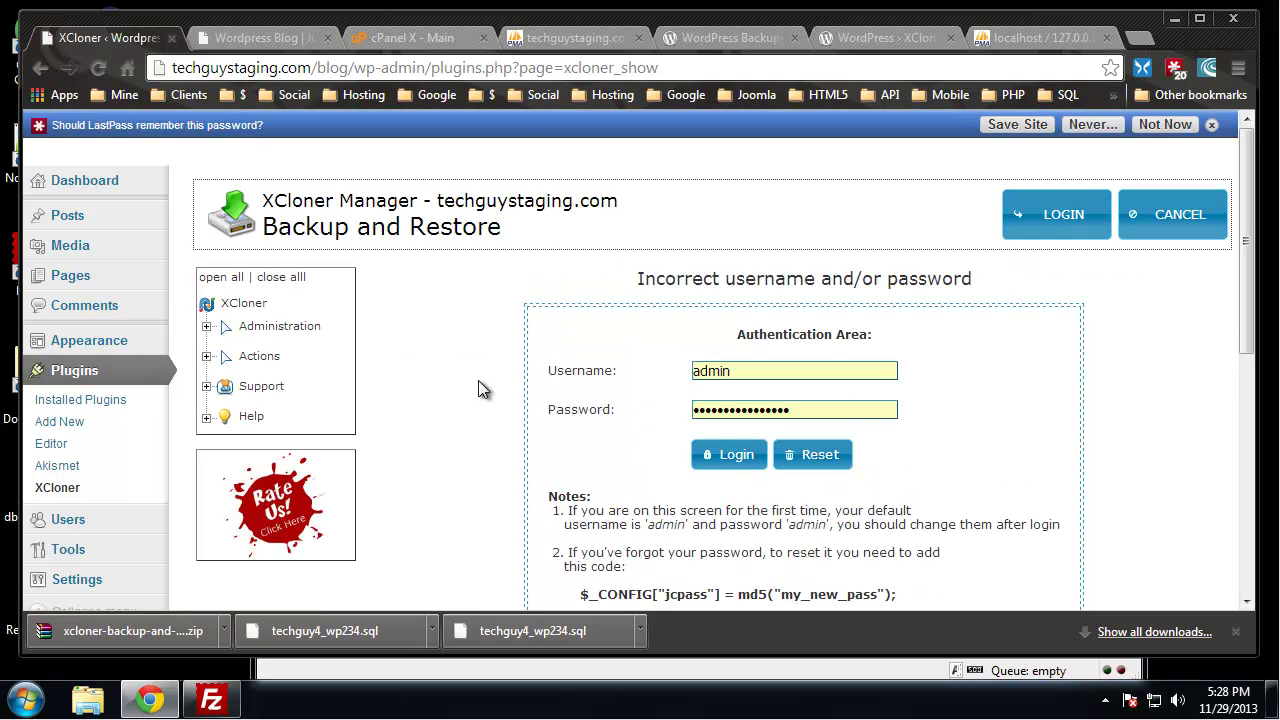
Log in to XCloner again using the default credentials
scroll(445, 365, down, 2)
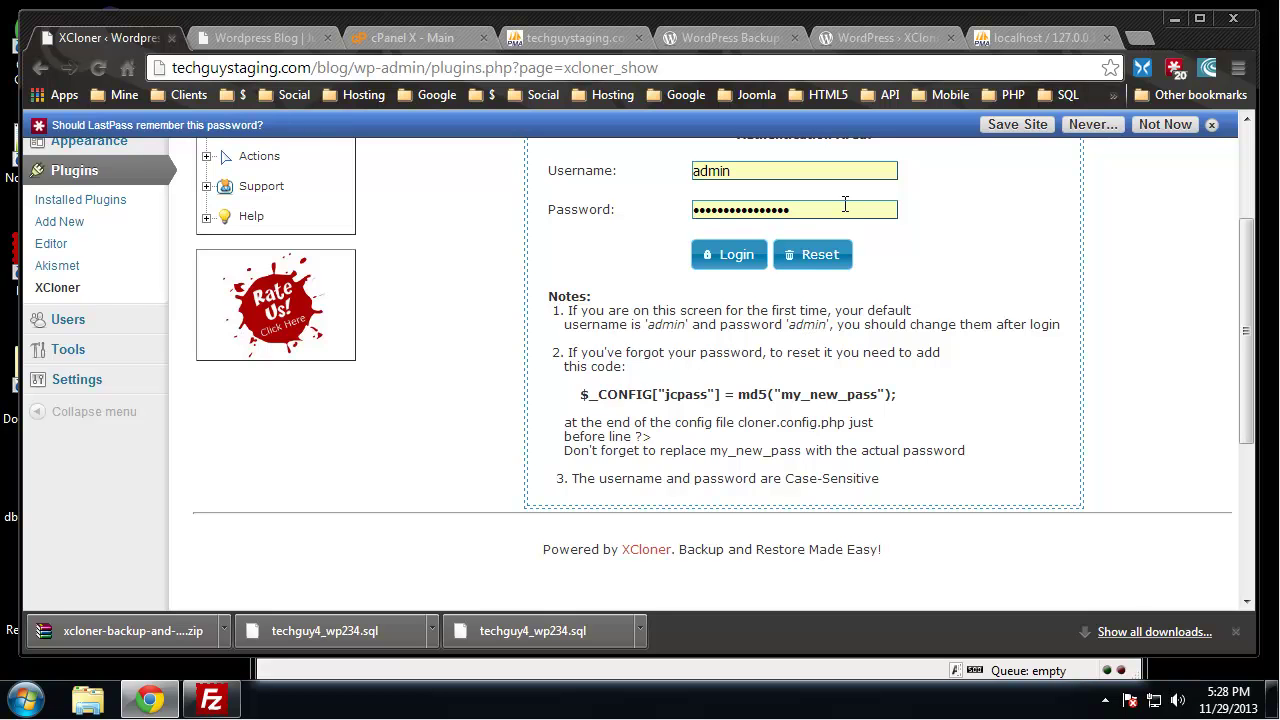
double_click(750, 209)
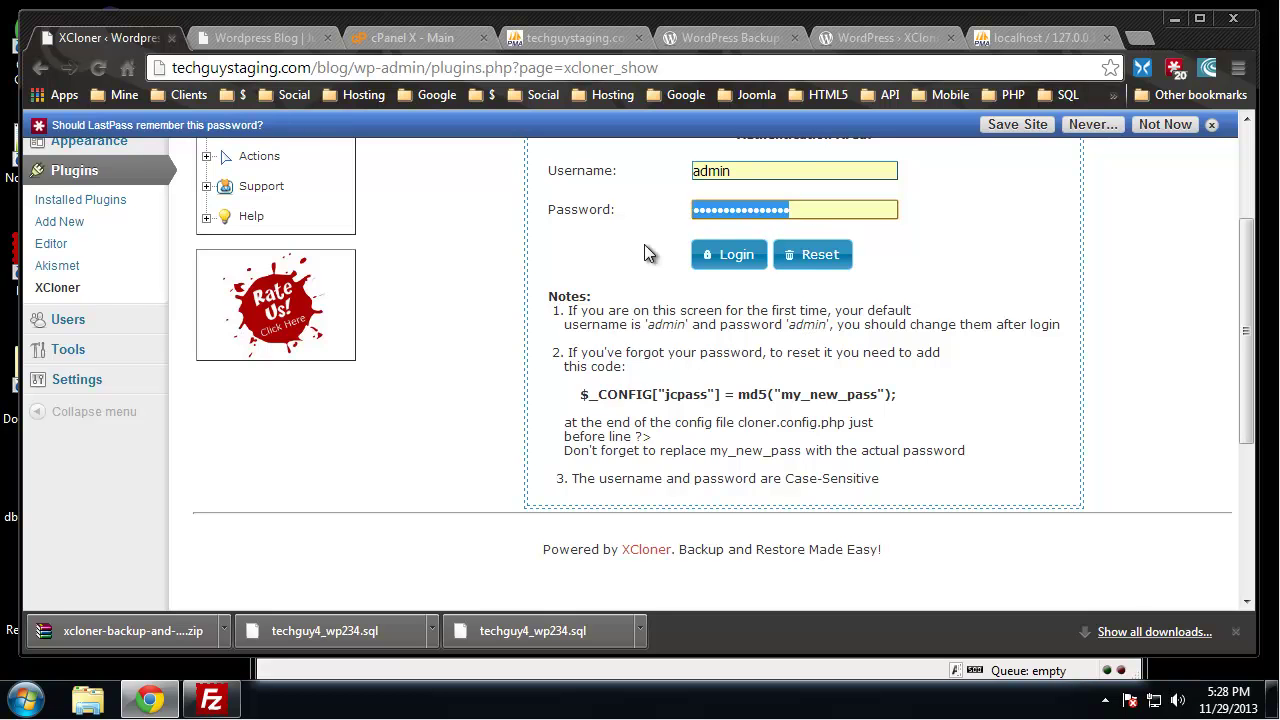
text(admin)
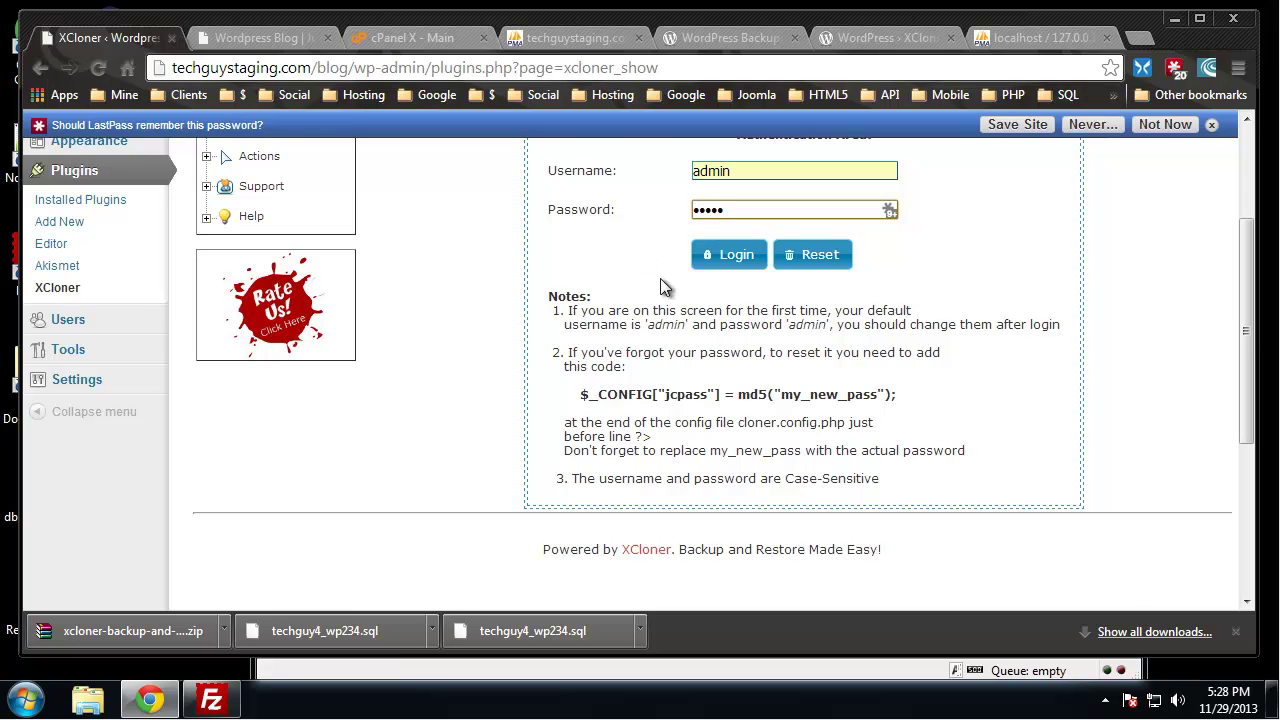
click(734, 255)
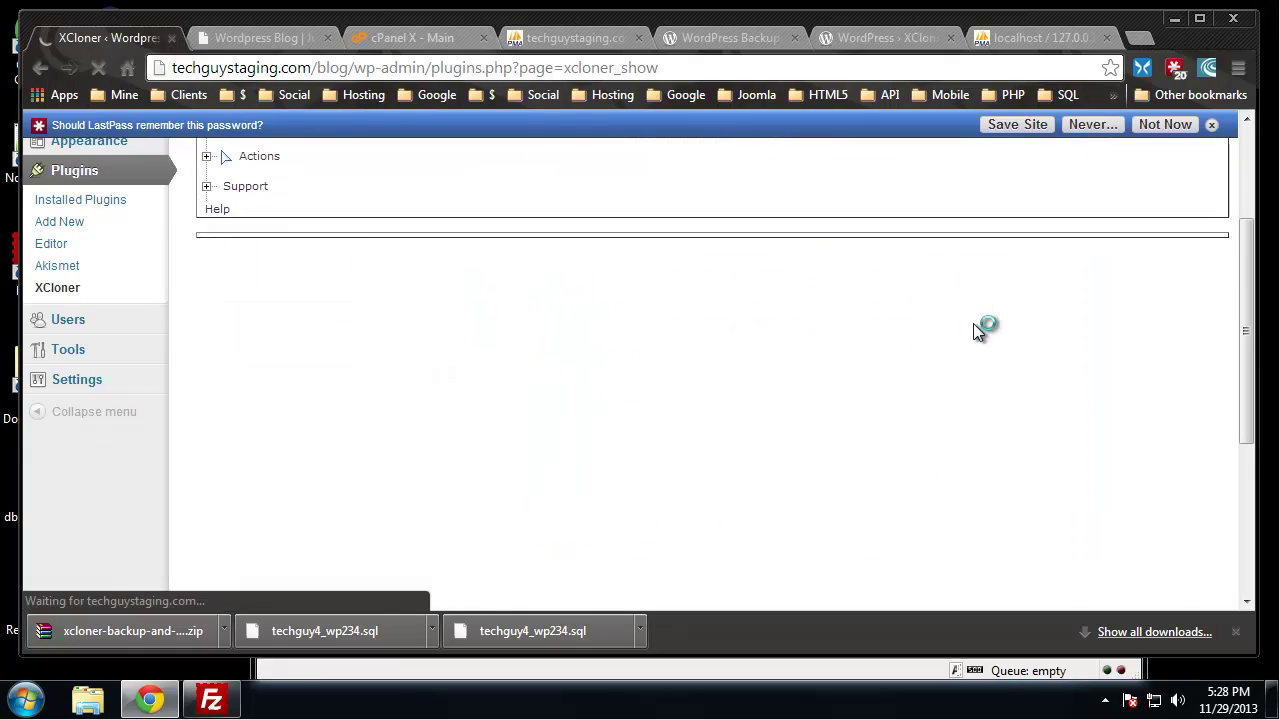
scroll(964, 332, up, 2)
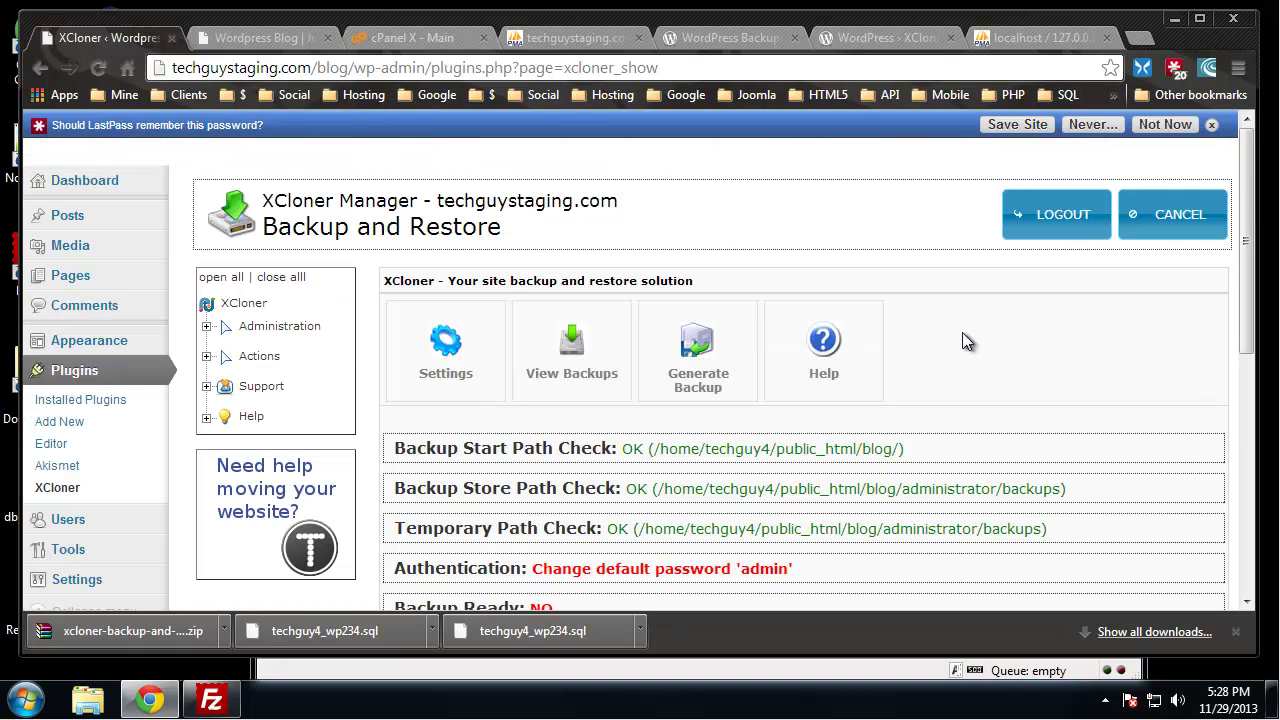
Open XCloner Settings and review the Backup Store Path and generator options
click(1215, 126)
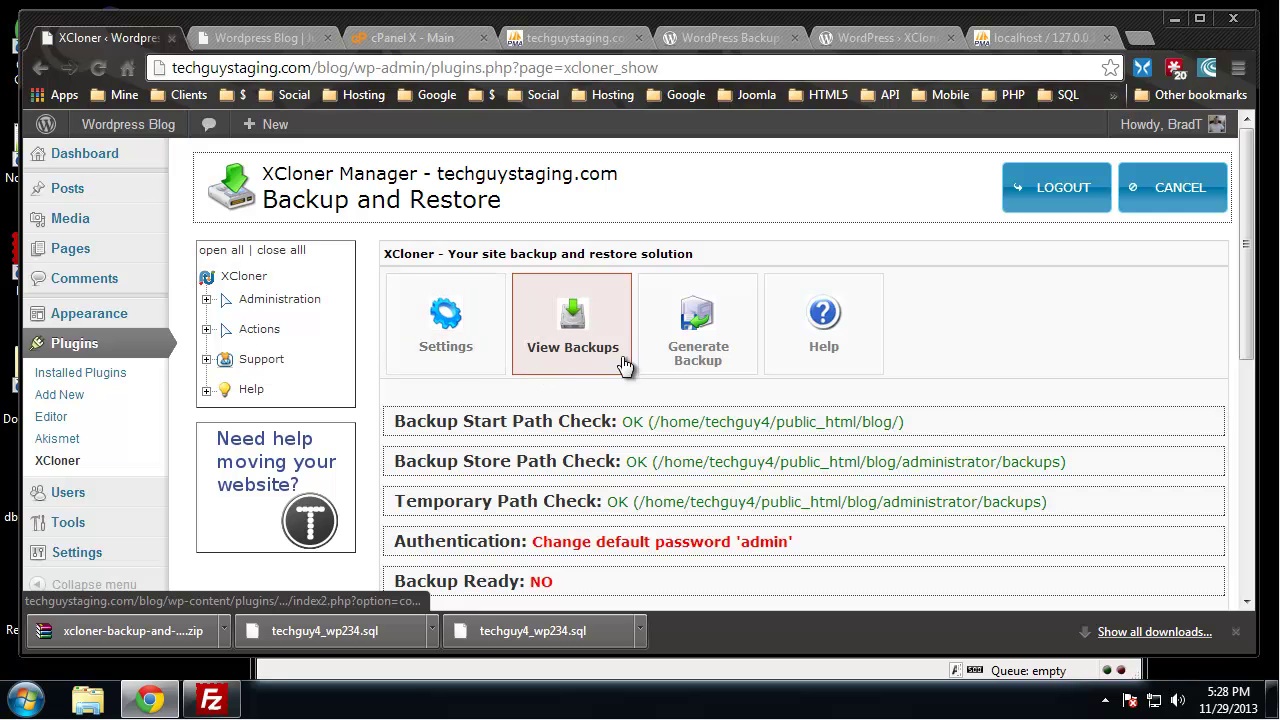
click(448, 335)
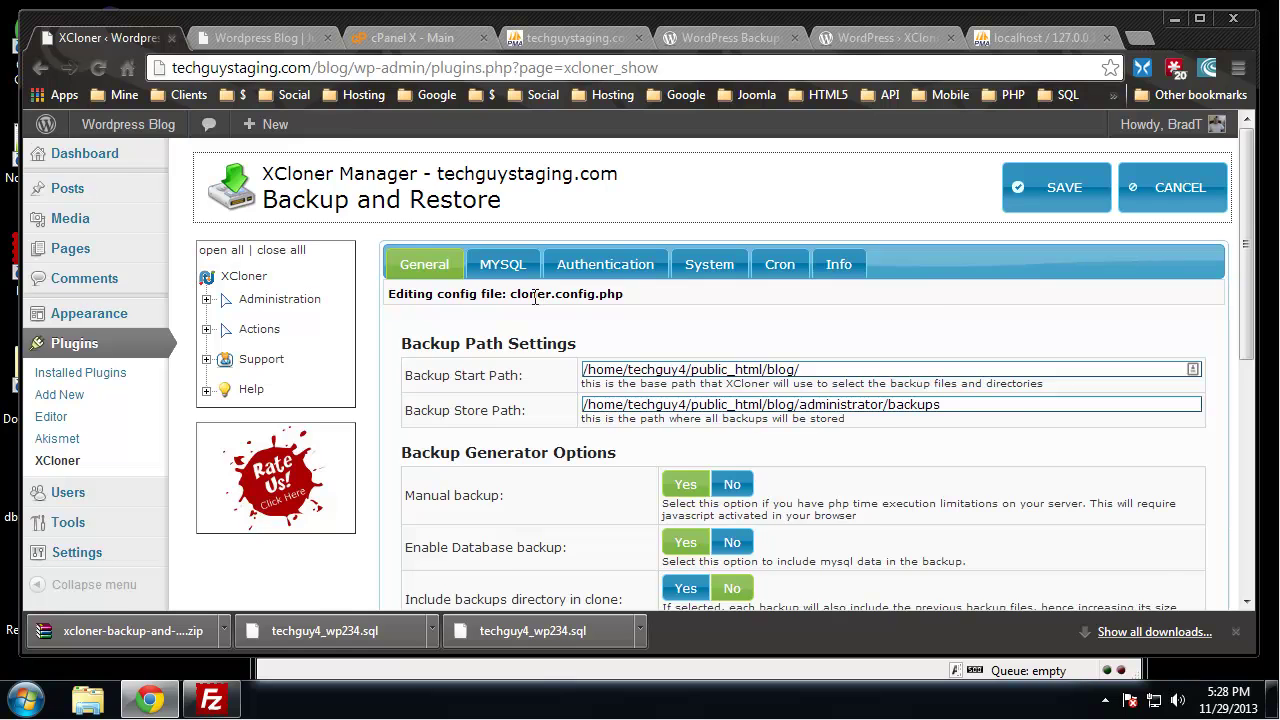
scroll(545, 300, down, 1)
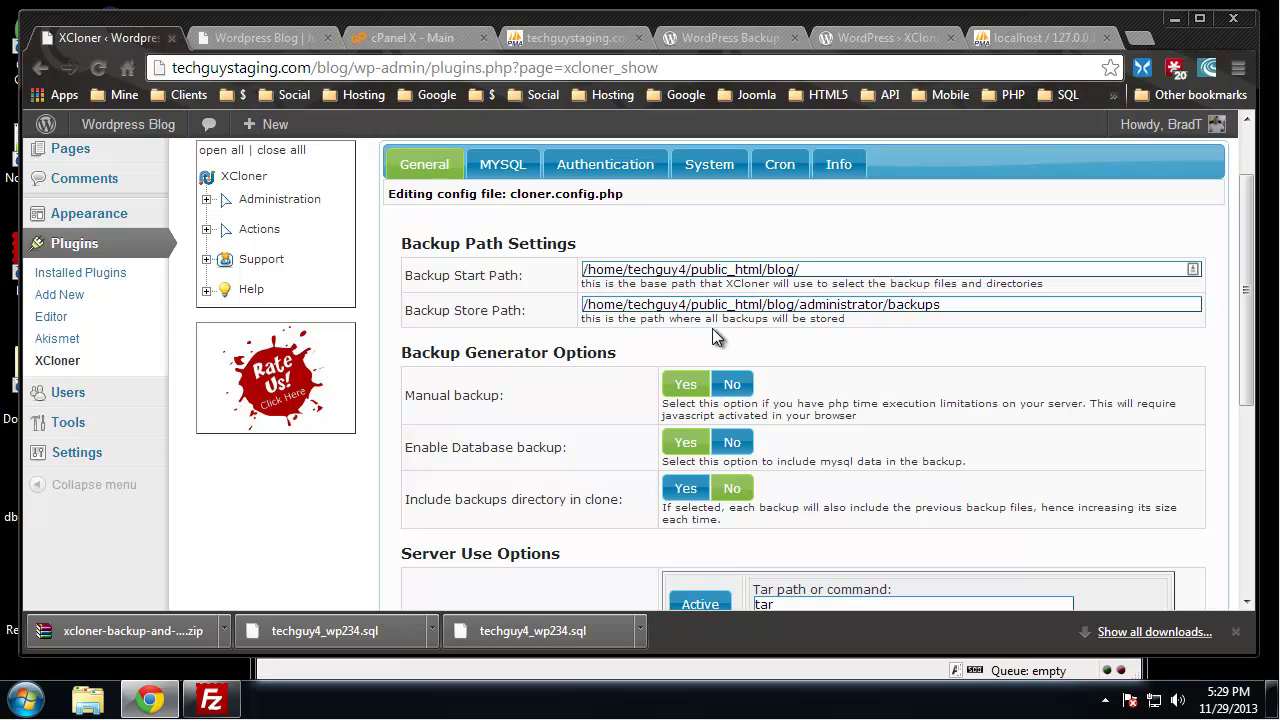
click(946, 304)
drag(946, 304, 889, 304)
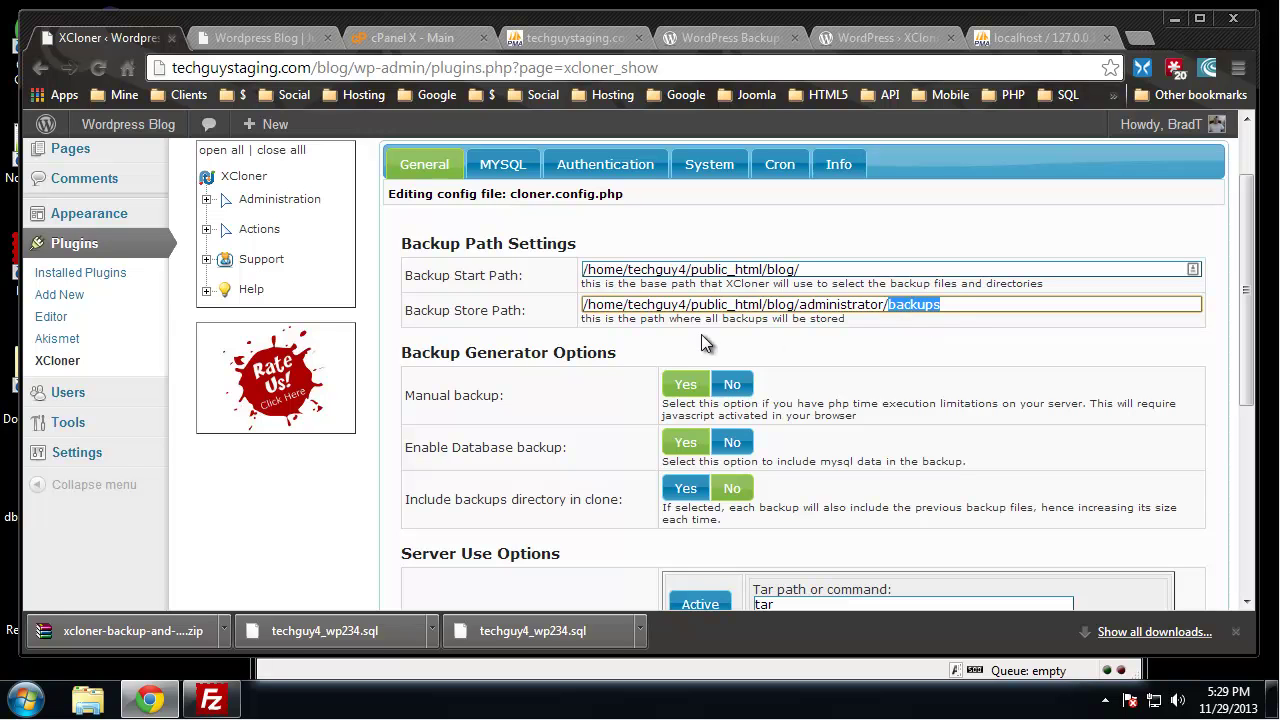
click(779, 314)
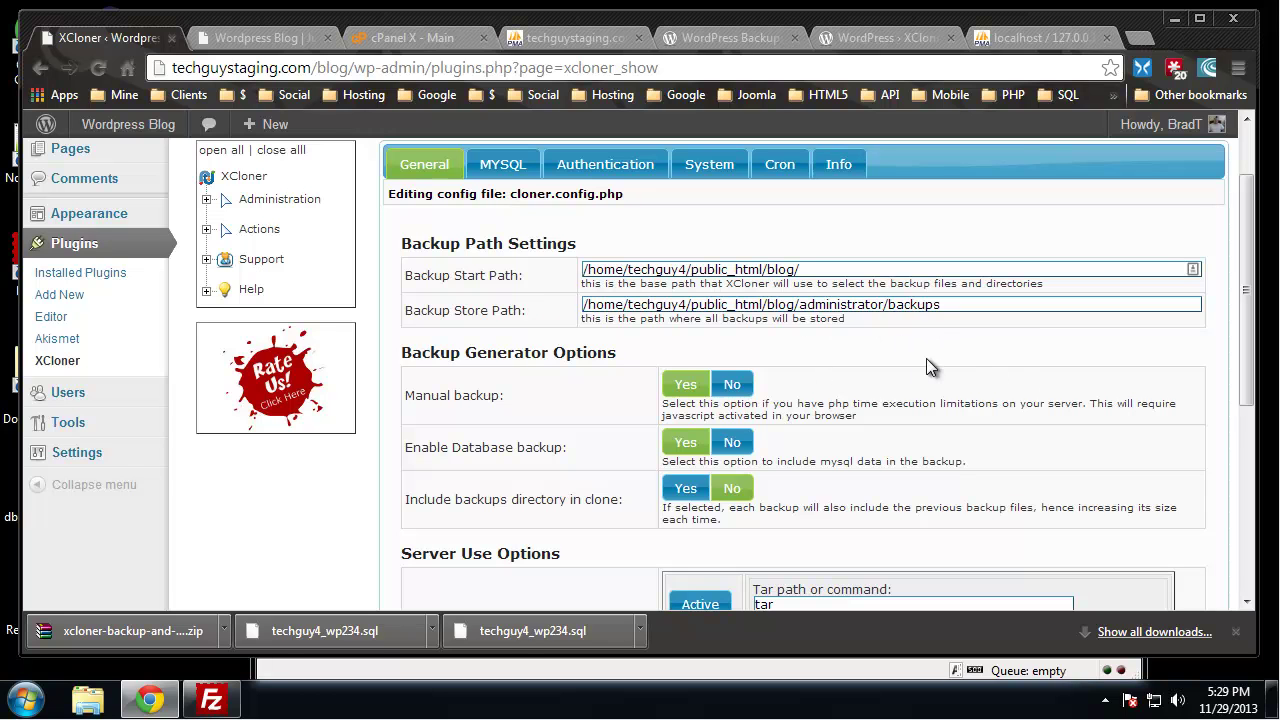
scroll(873, 315, down, 1)
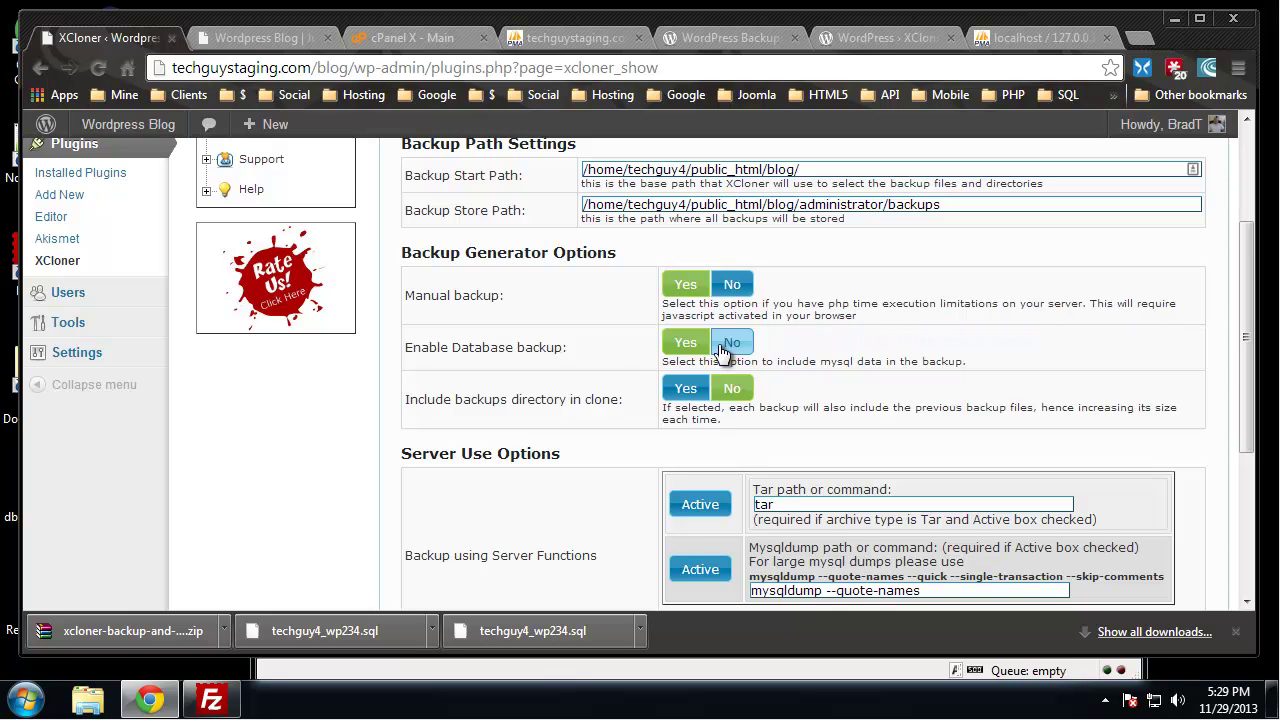
scroll(484, 421, down, 2)
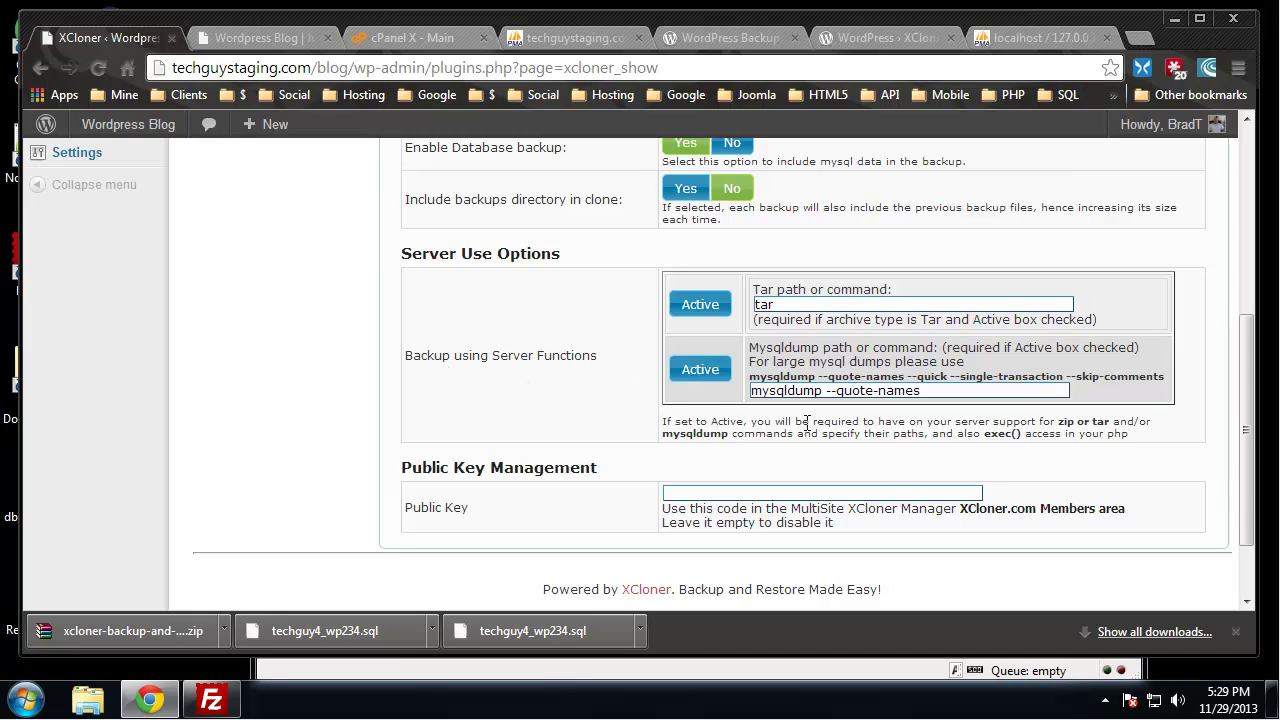
scroll(810, 421, down, 2)
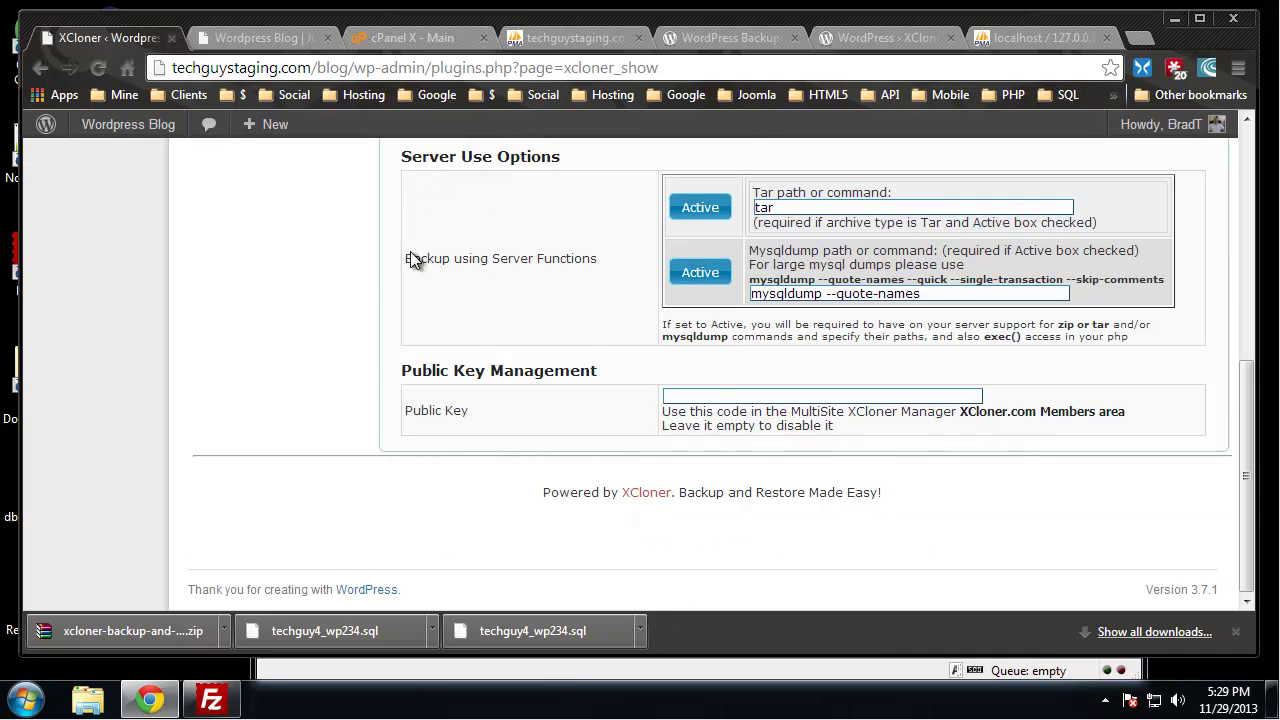
scroll(306, 249, up, 6)
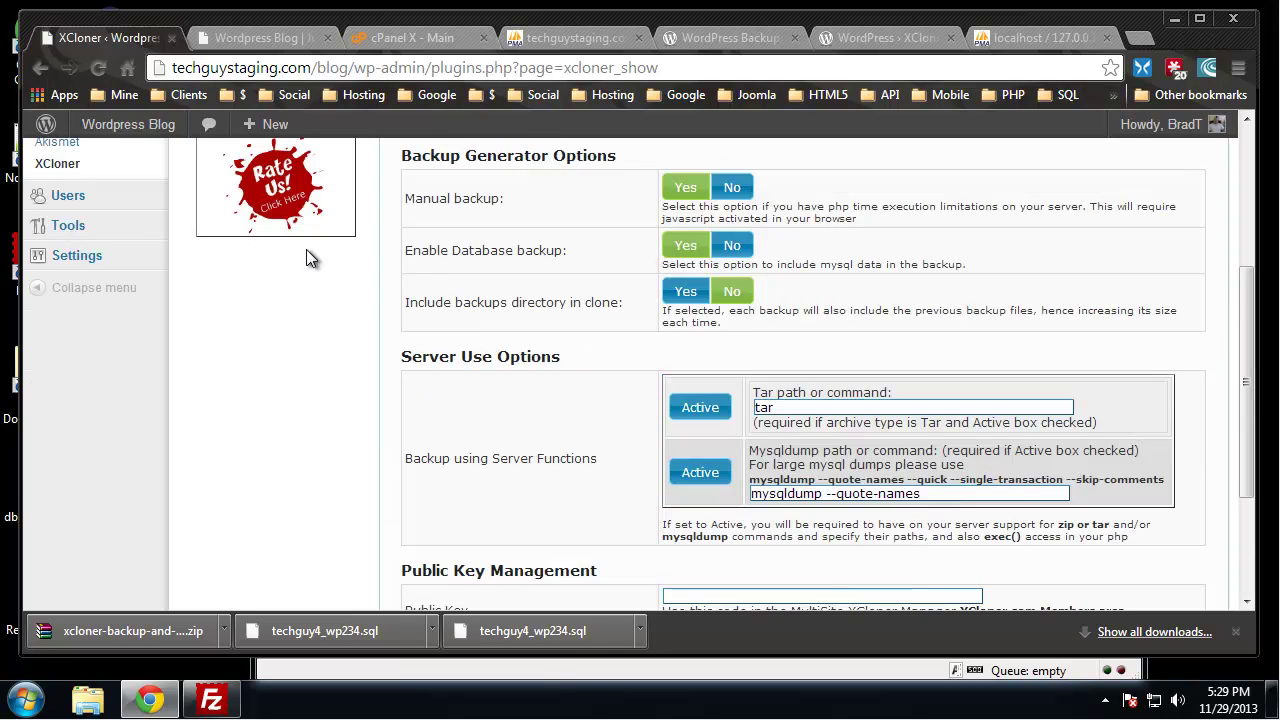
Check the MySQL username, then enter a new XCloner login password under Authentication
click(502, 264)
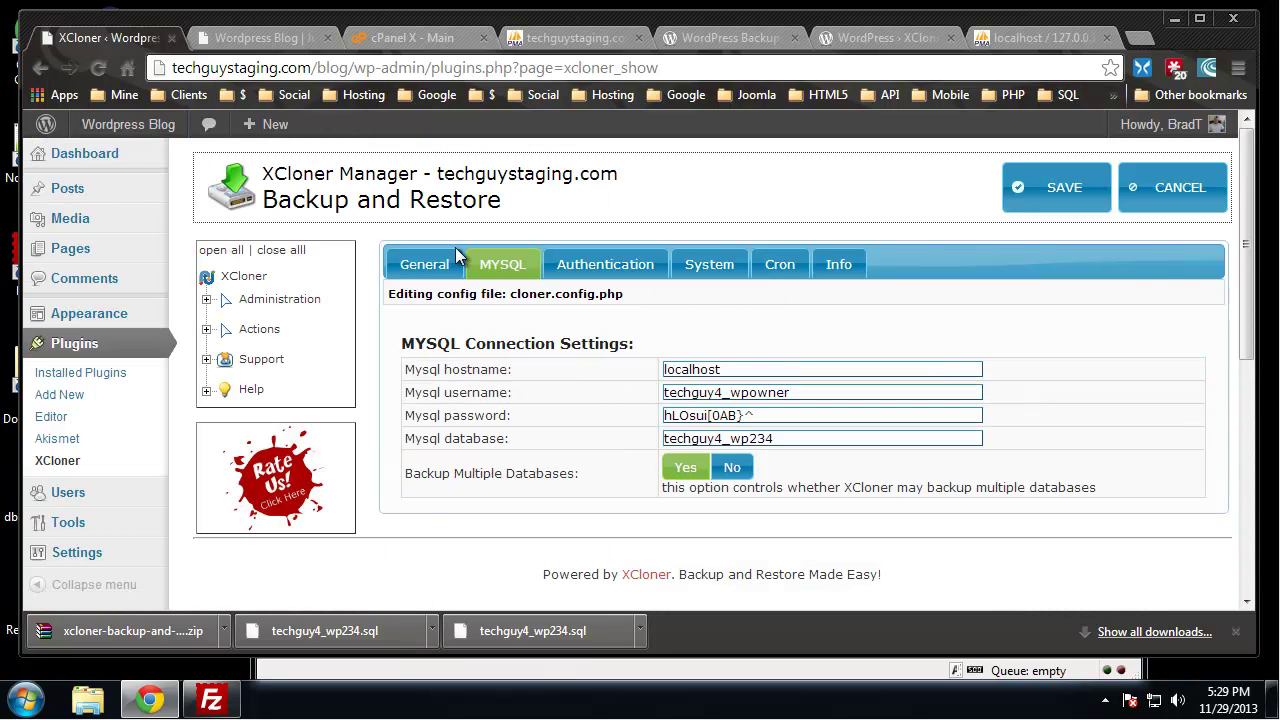
click(785, 394)
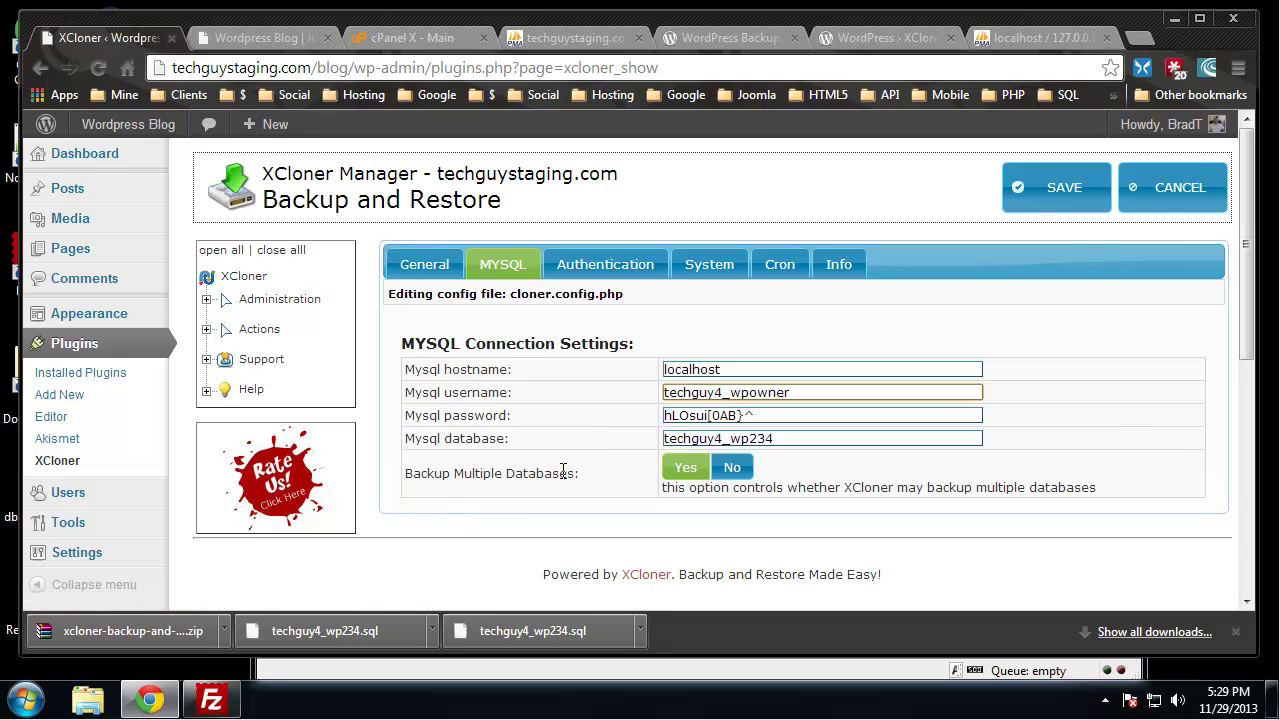
click(605, 266)
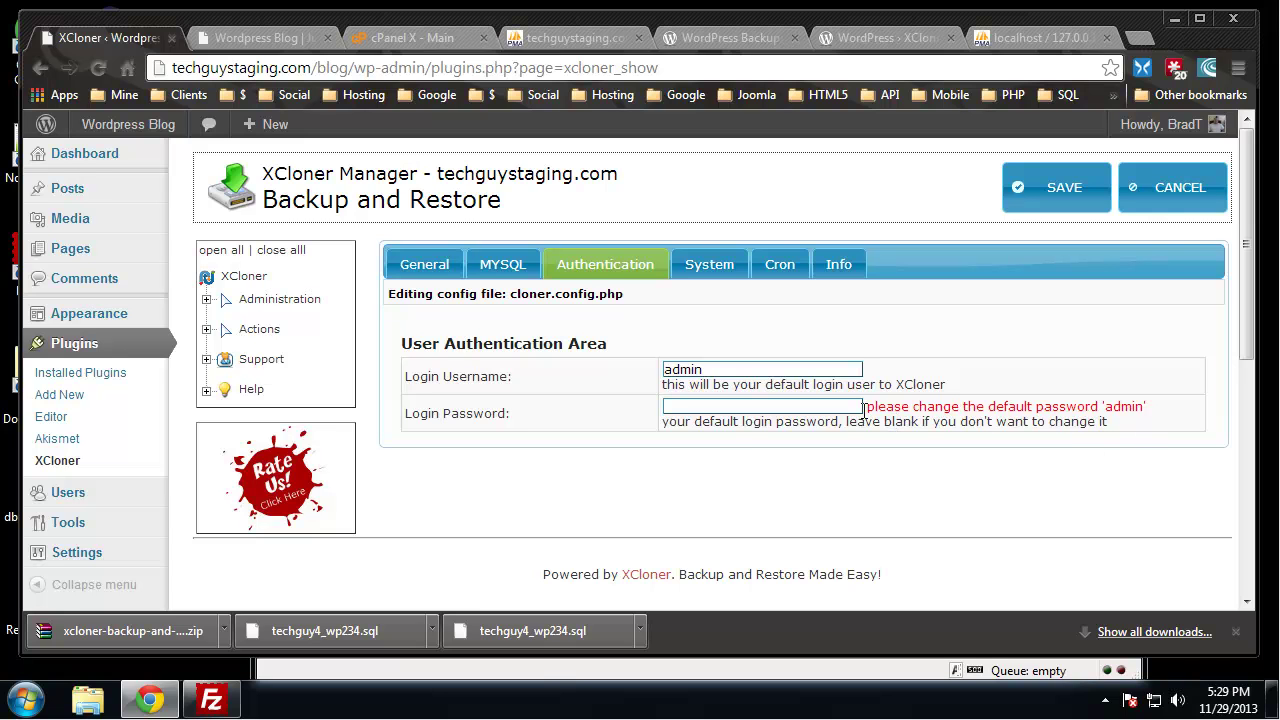
click(714, 408)
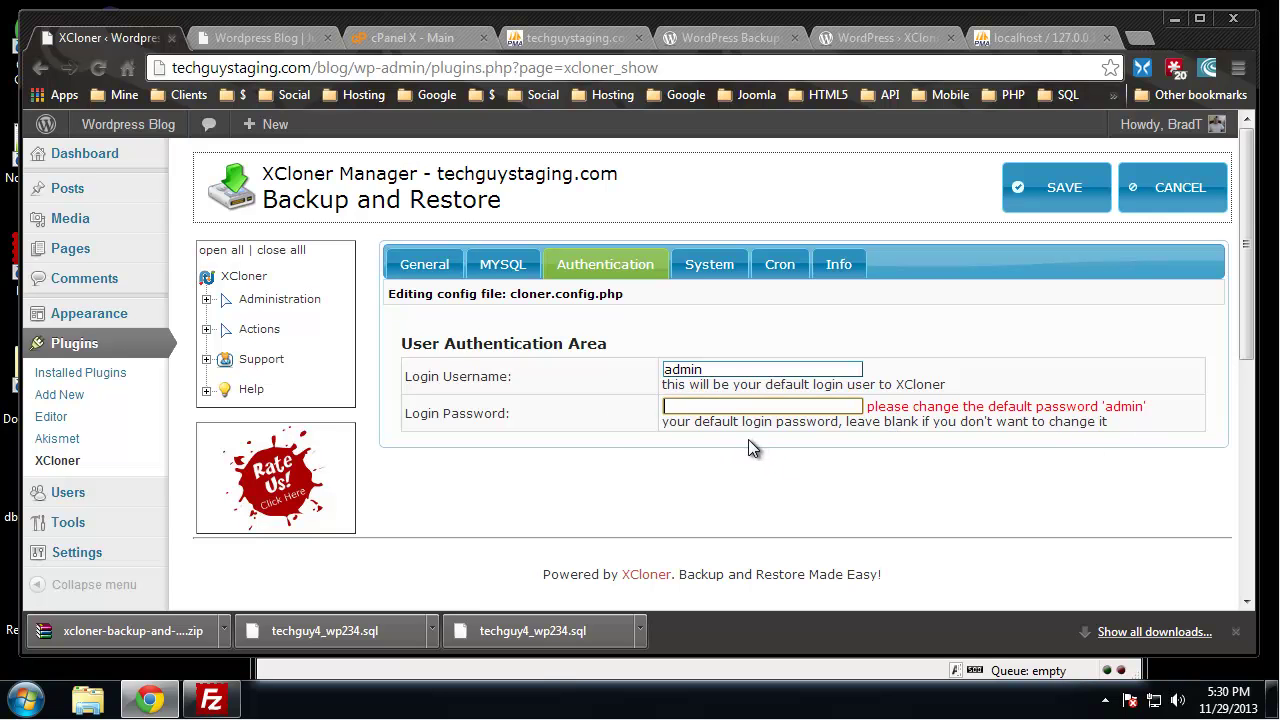
key(BackSpace)
key(BackSpace)
Review the System and Cron settings, then save the XCloner configuration
click(712, 272)
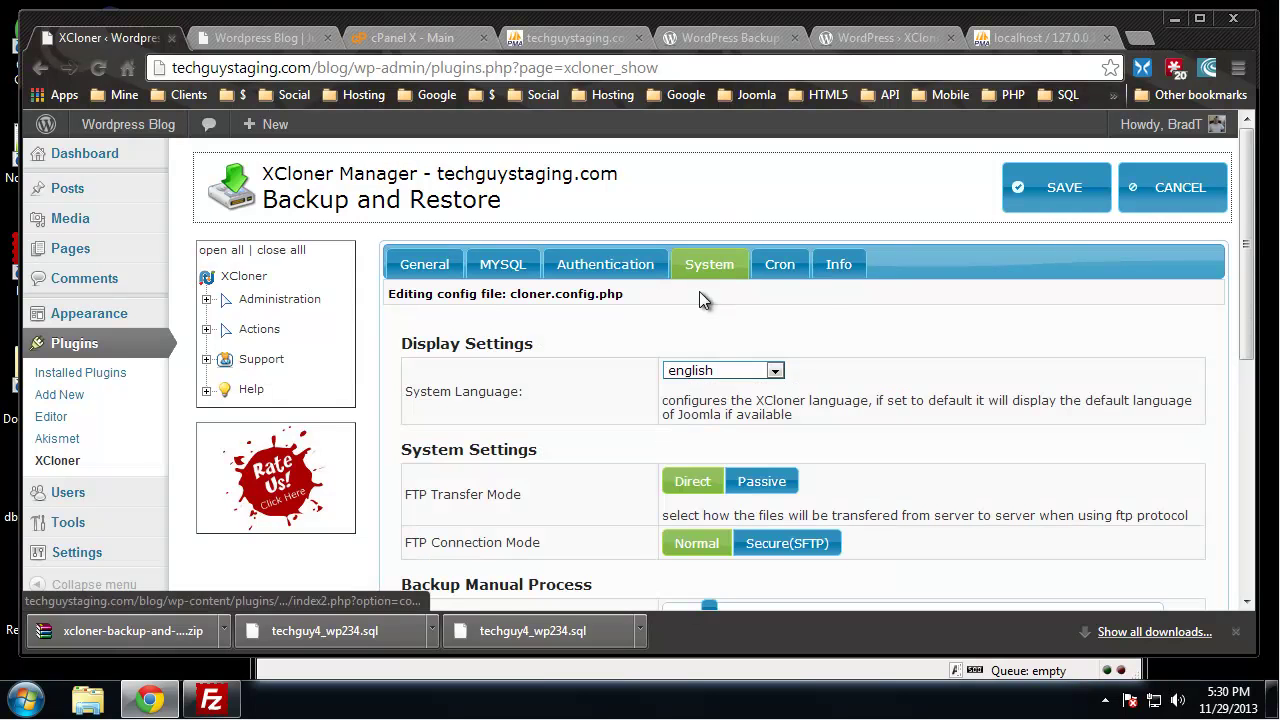
scroll(710, 319, down, 5)
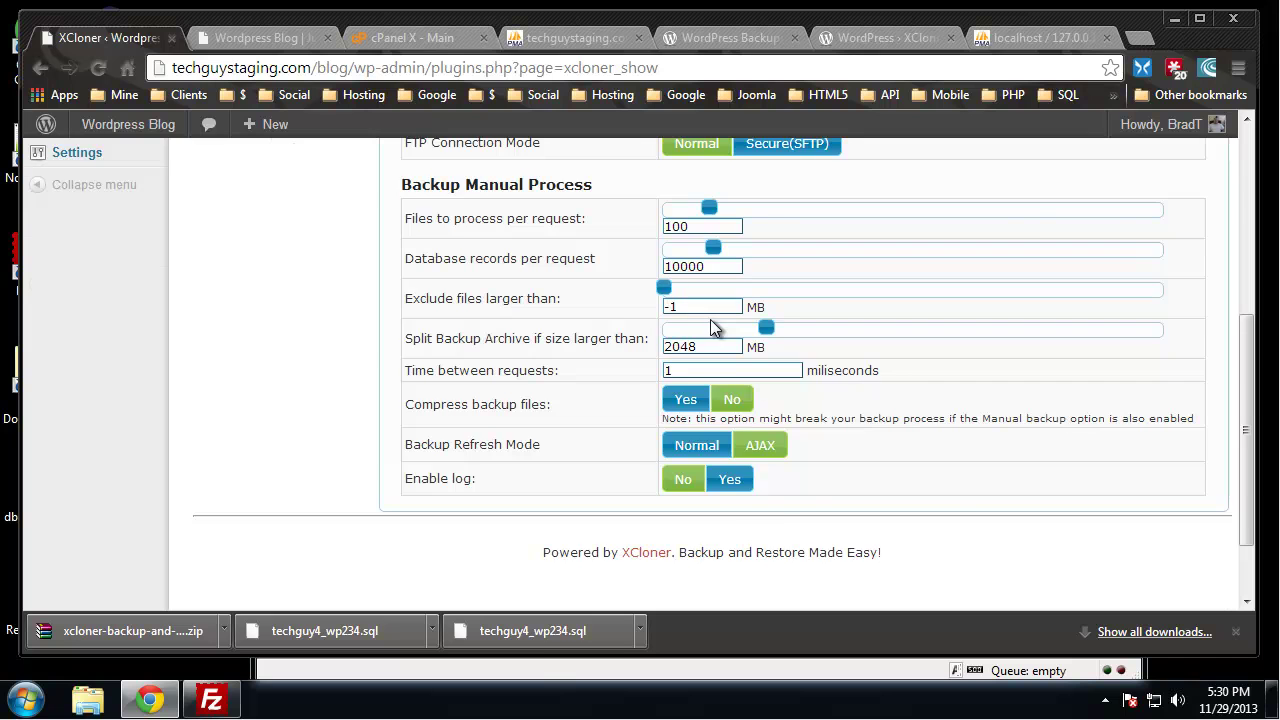
scroll(710, 327, up, 1)
scroll(577, 299, up, 3)
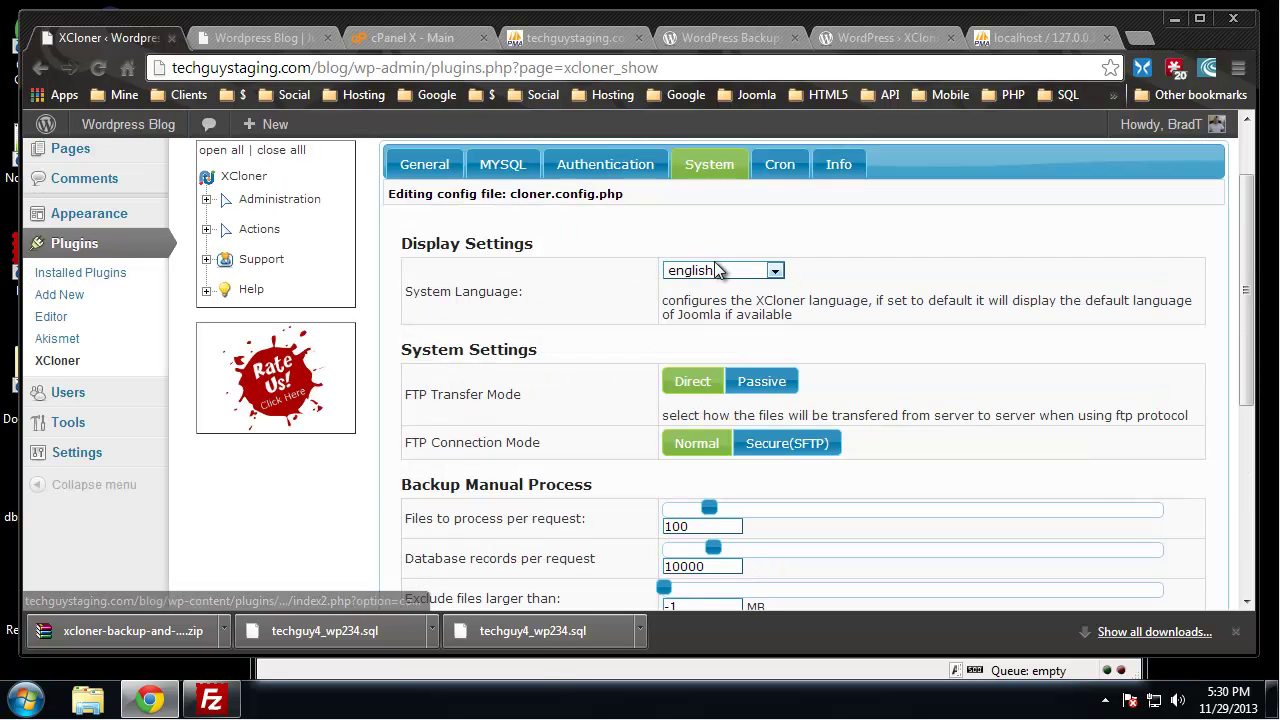
click(788, 172)
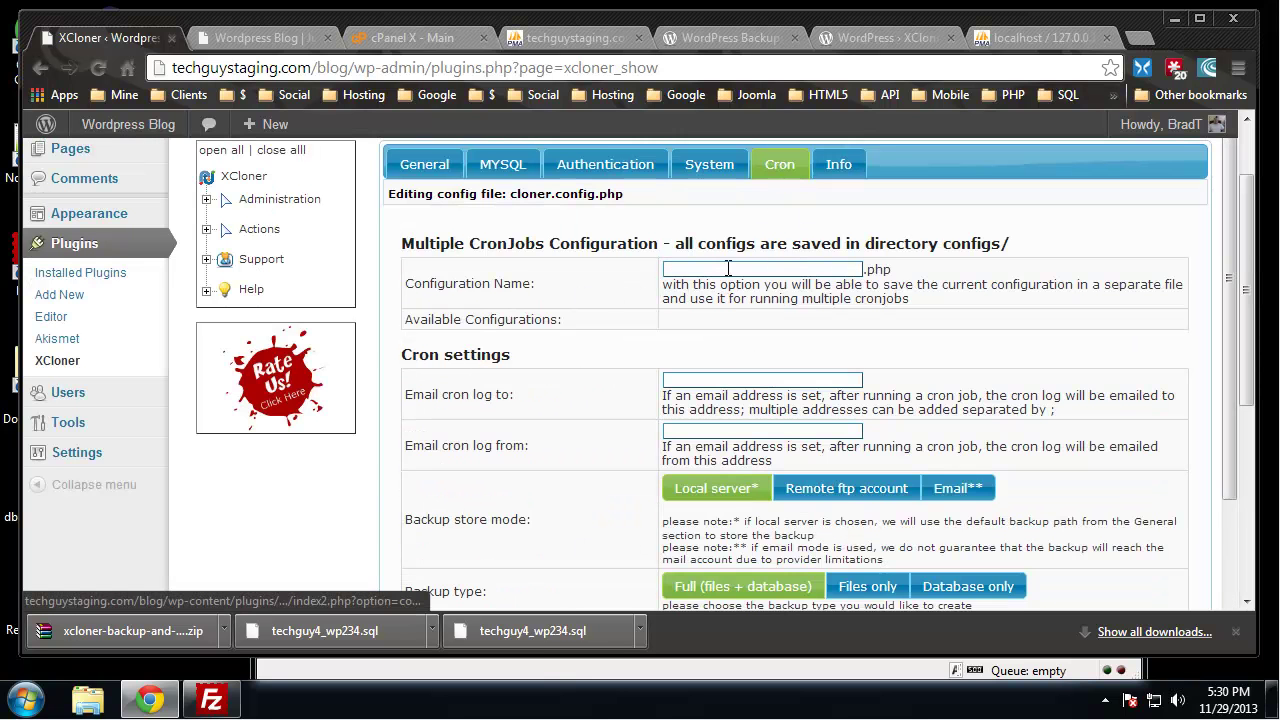
scroll(817, 286, down, 1)
scroll(817, 286, up, 2)
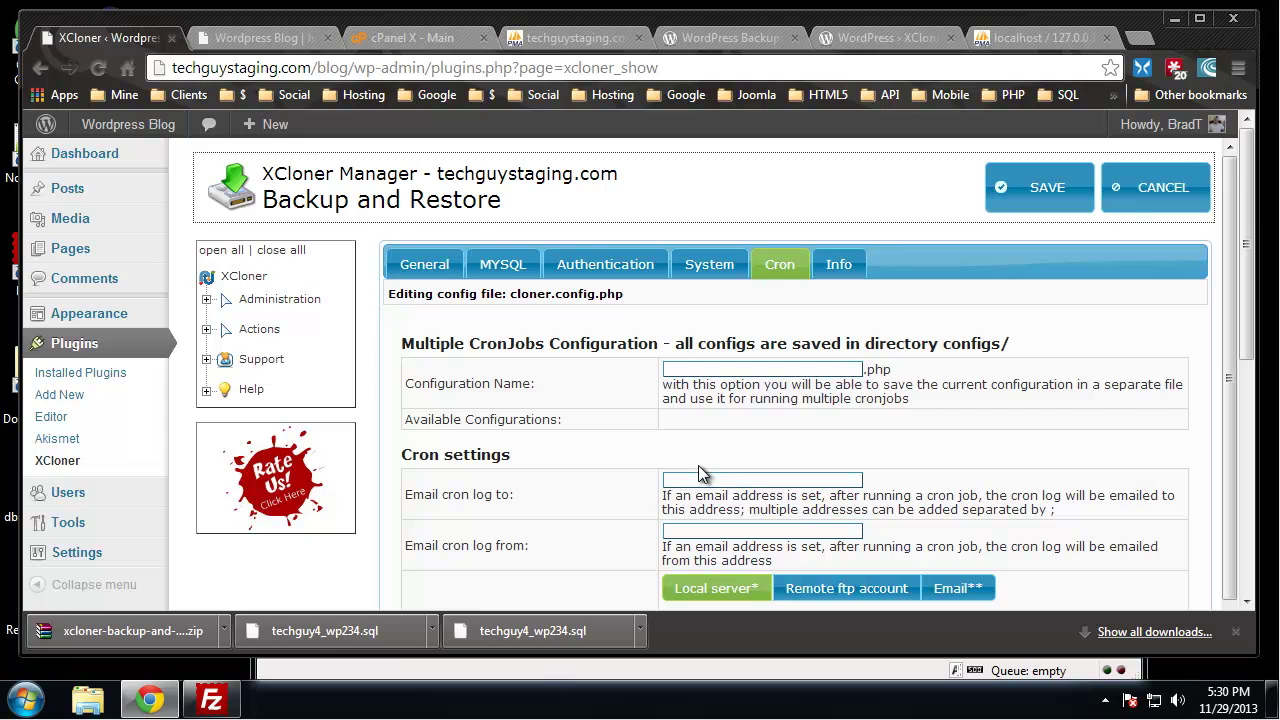
click(710, 266)
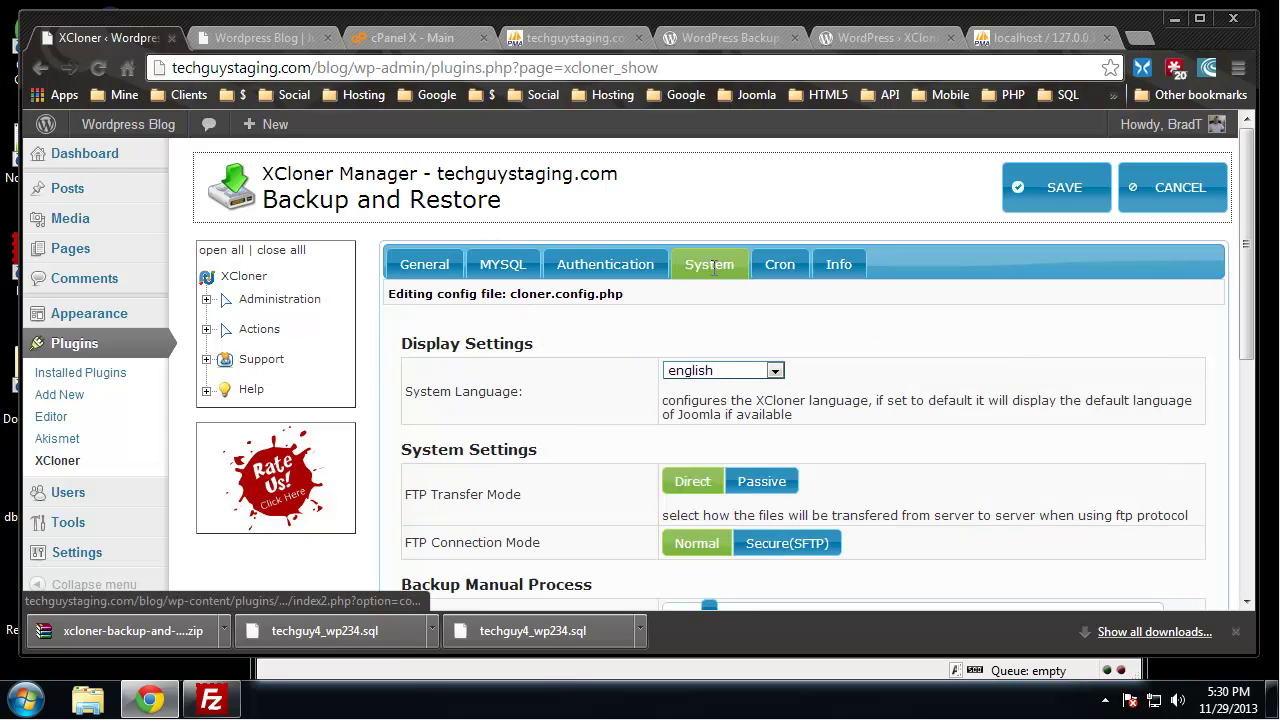
click(595, 258)
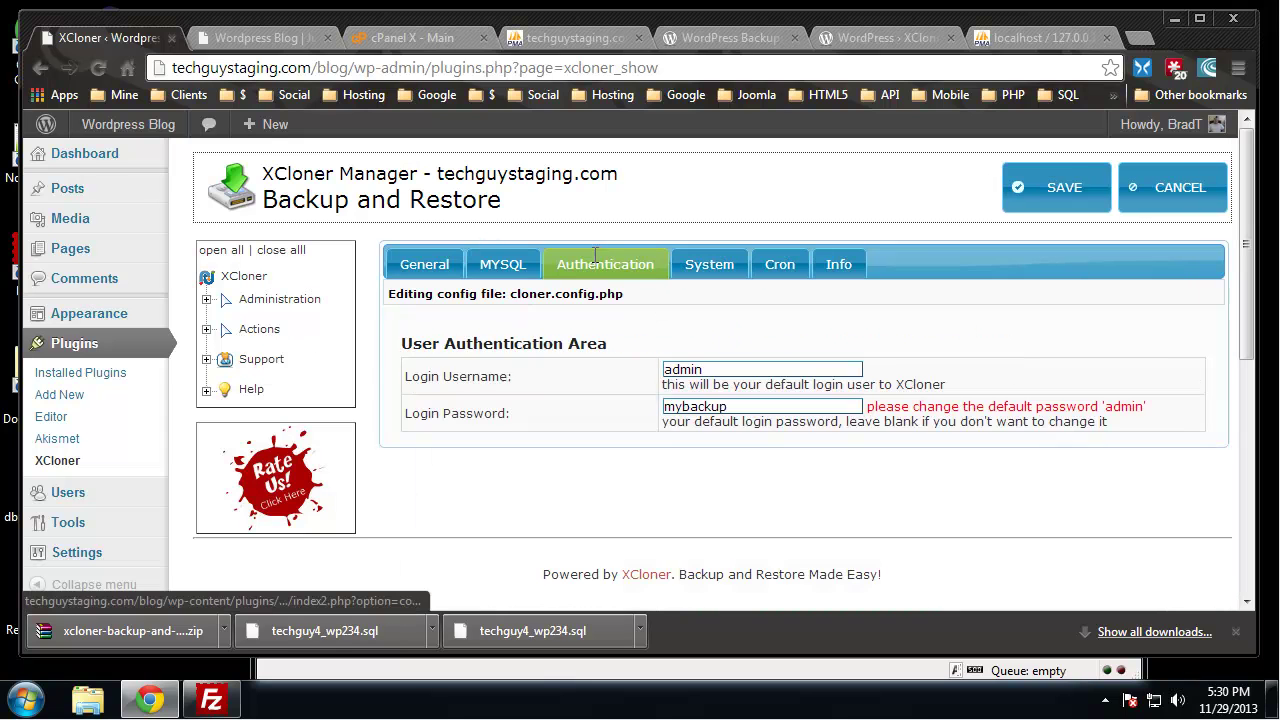
click(1025, 188)
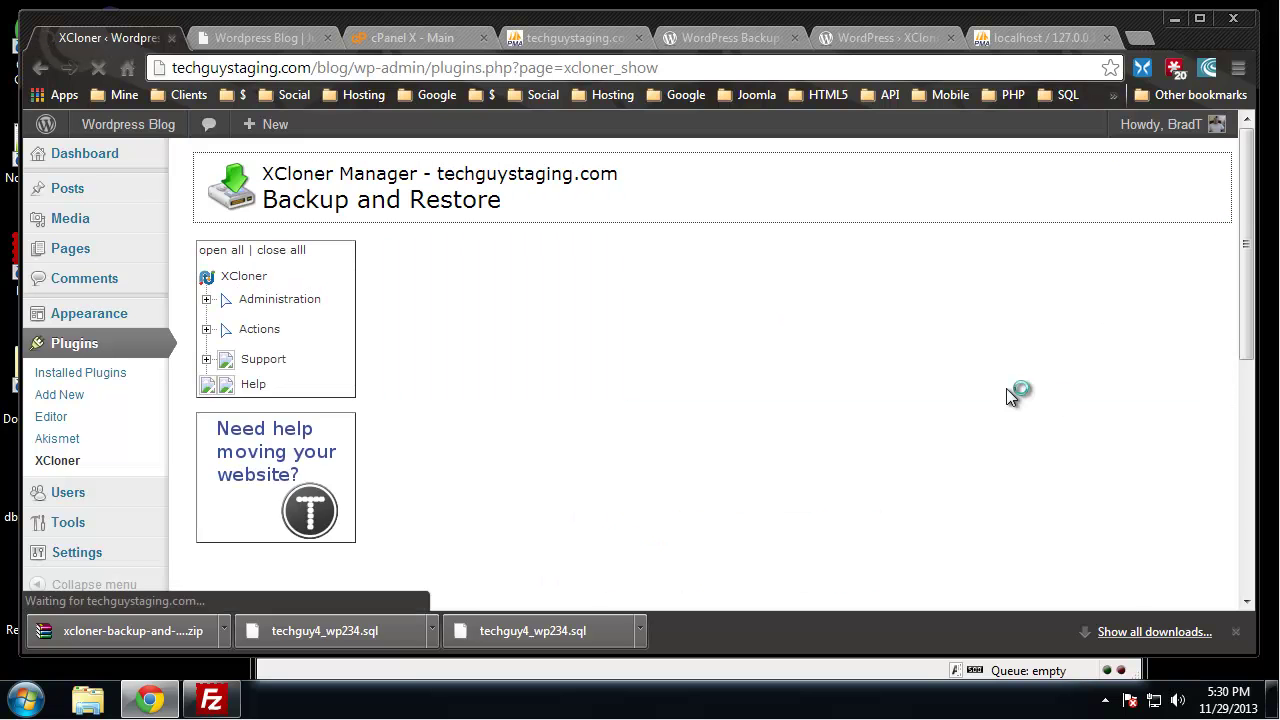
Go from the XCloner overview to the Generate Backup page
scroll(410, 208, down, 1)
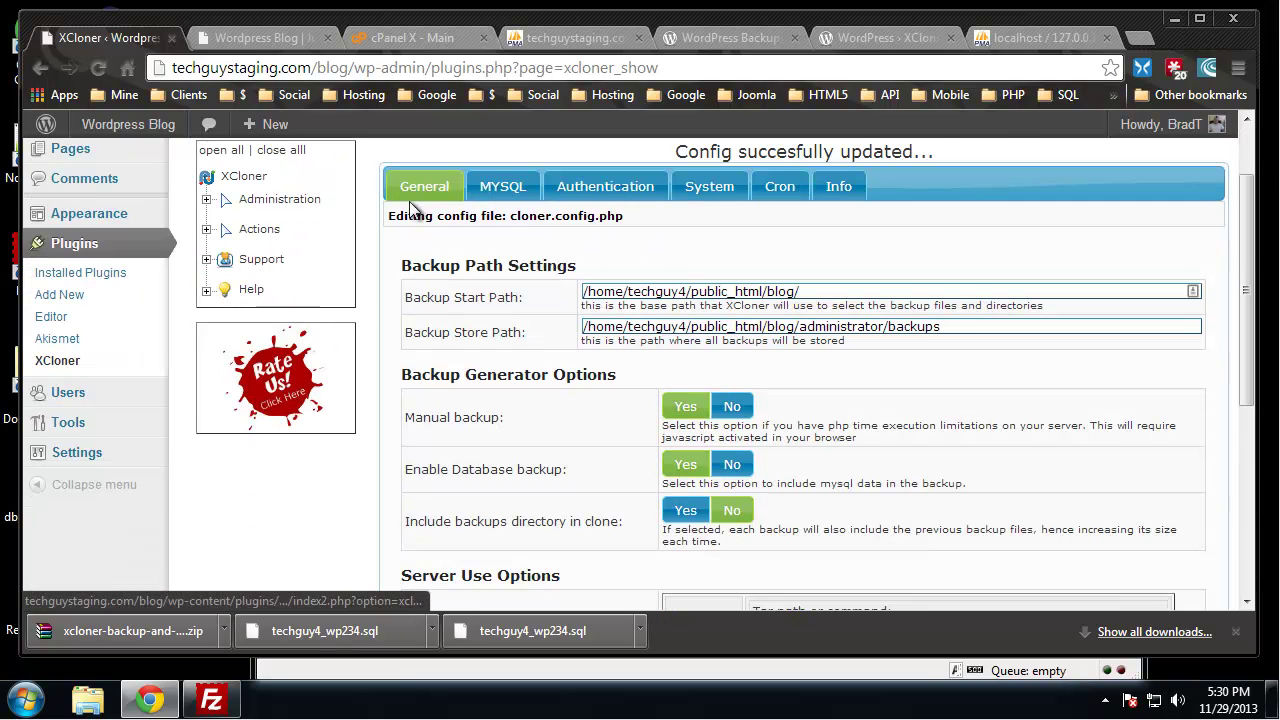
scroll(430, 255, up, 1)
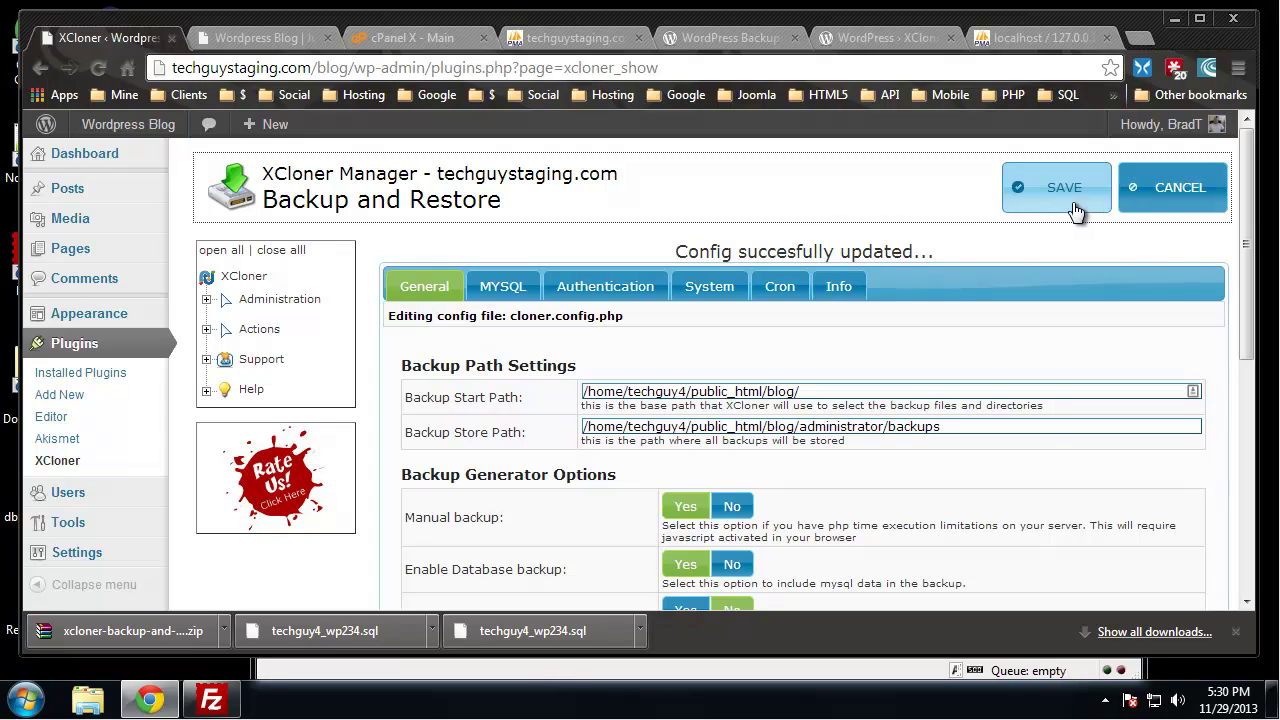
click(237, 281)
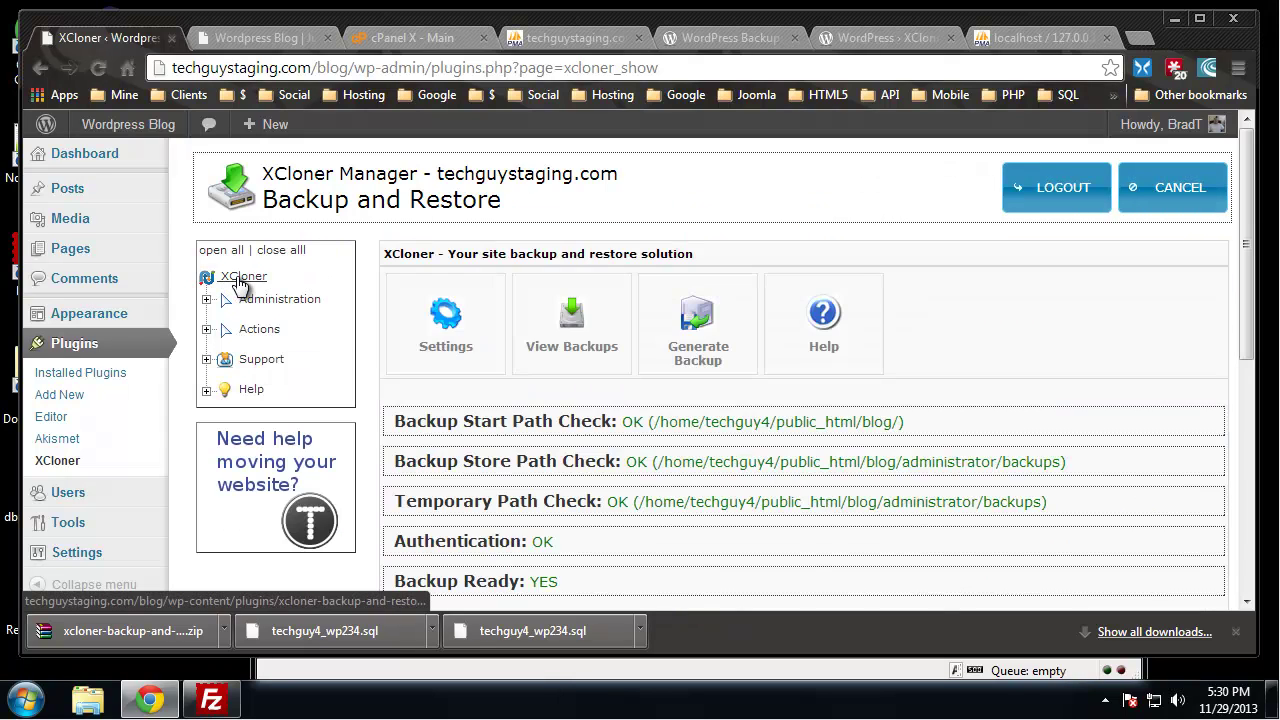
scroll(409, 222, down, 1)
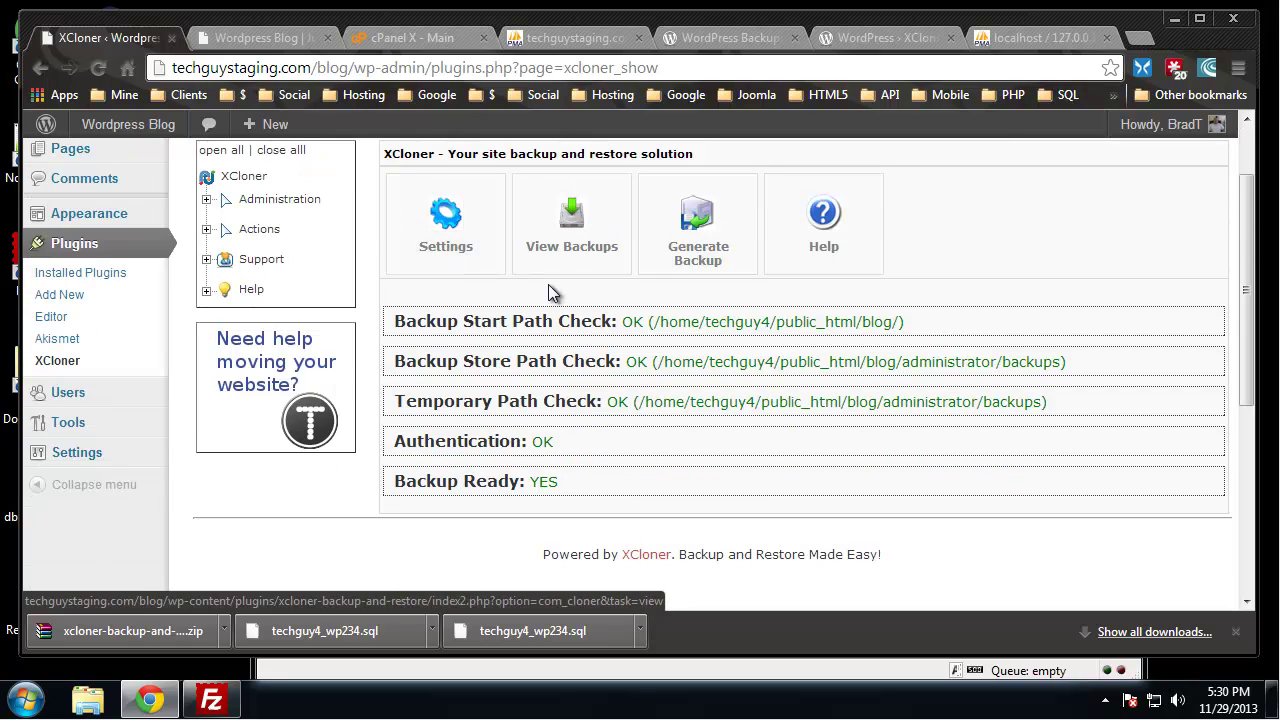
click(712, 236)
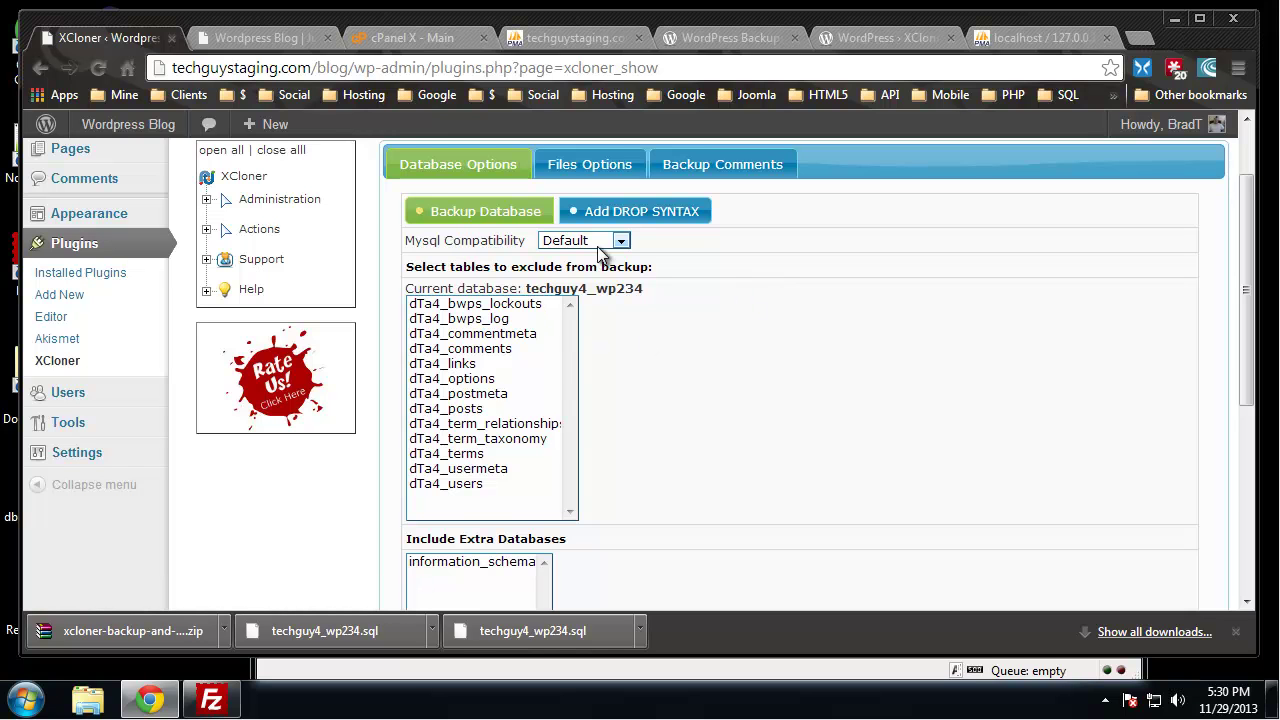
scroll(744, 293, down, 2)
scroll(744, 293, up, 3)
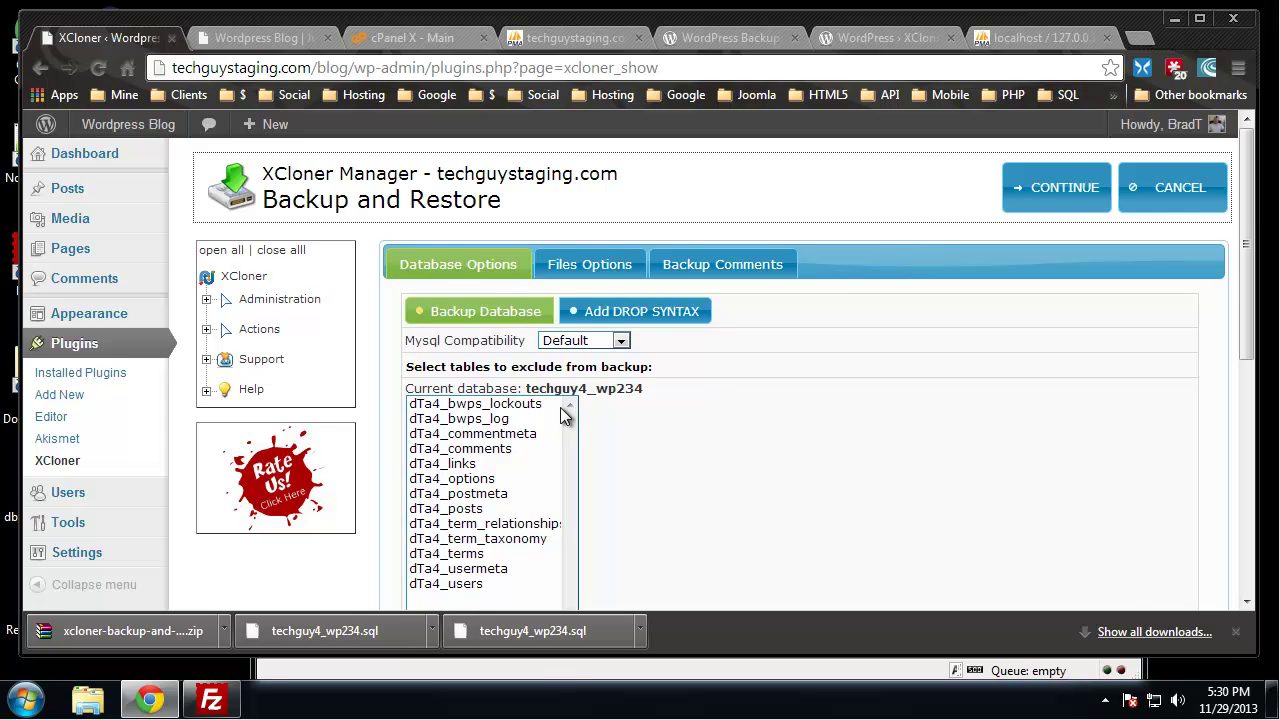
scroll(440, 393, down, 1)
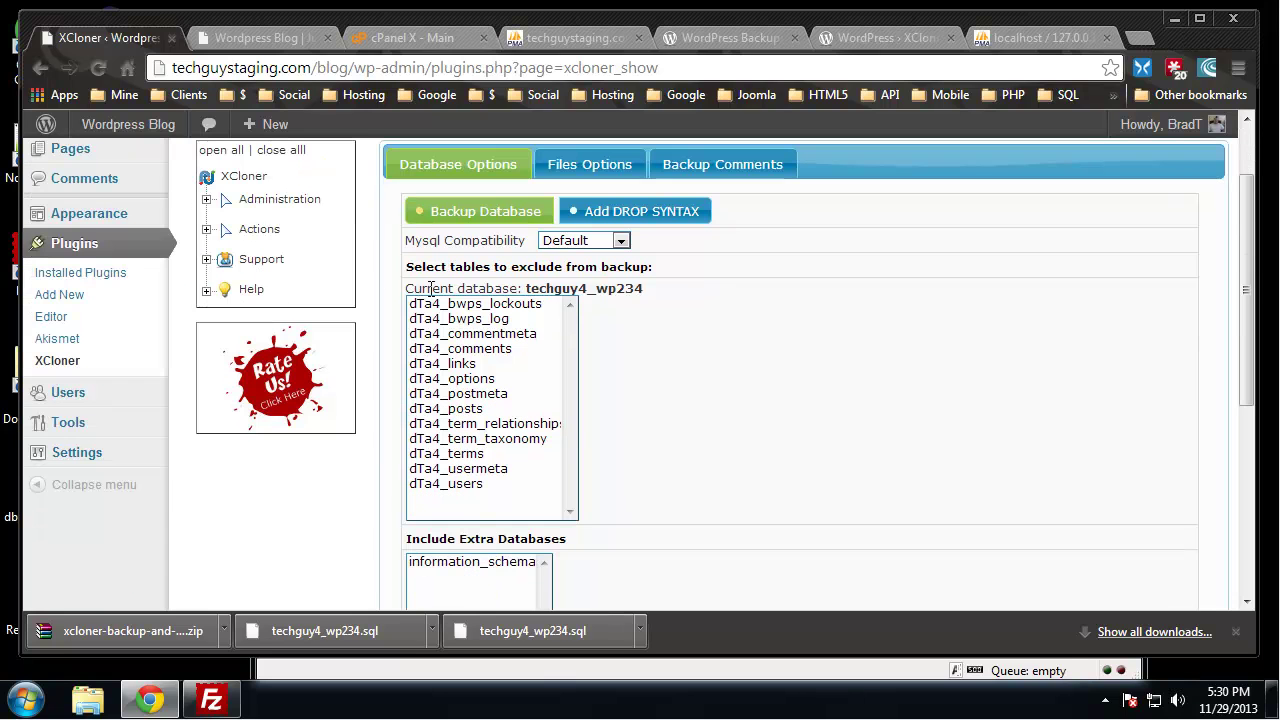
Leave the exclude-tables list empty and start the backup
click(478, 308)
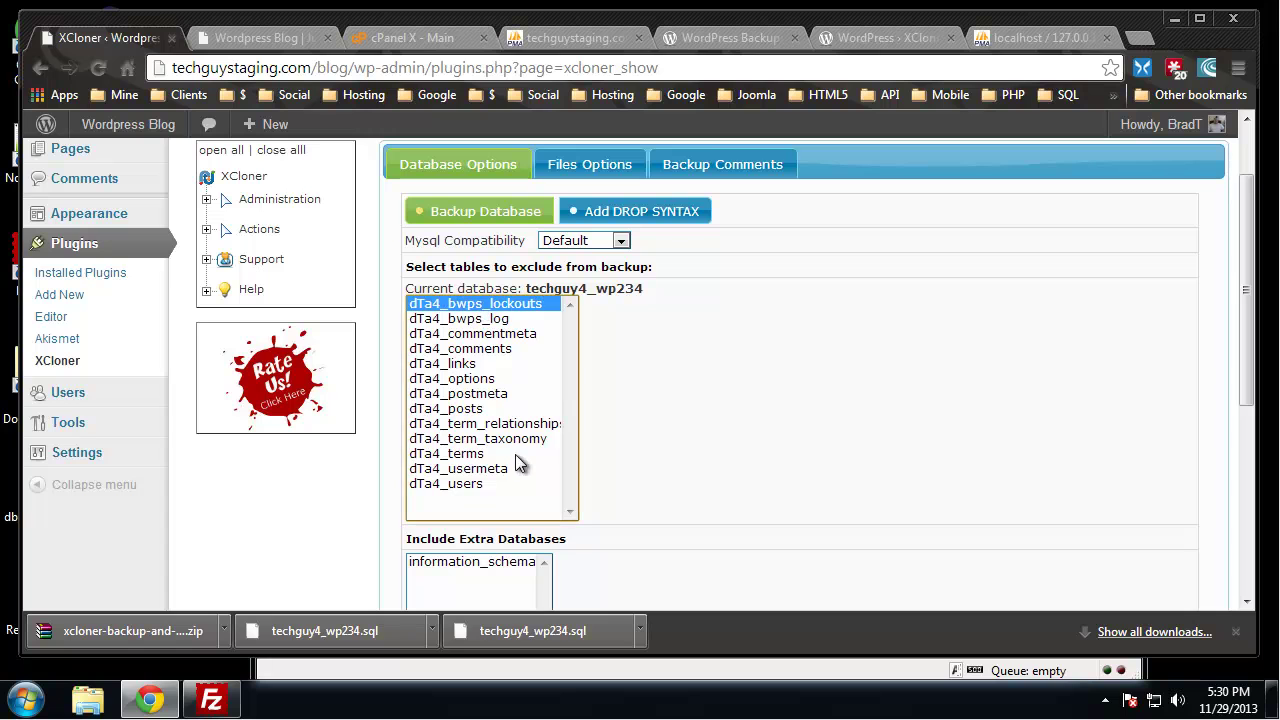
shift+click(483, 487)
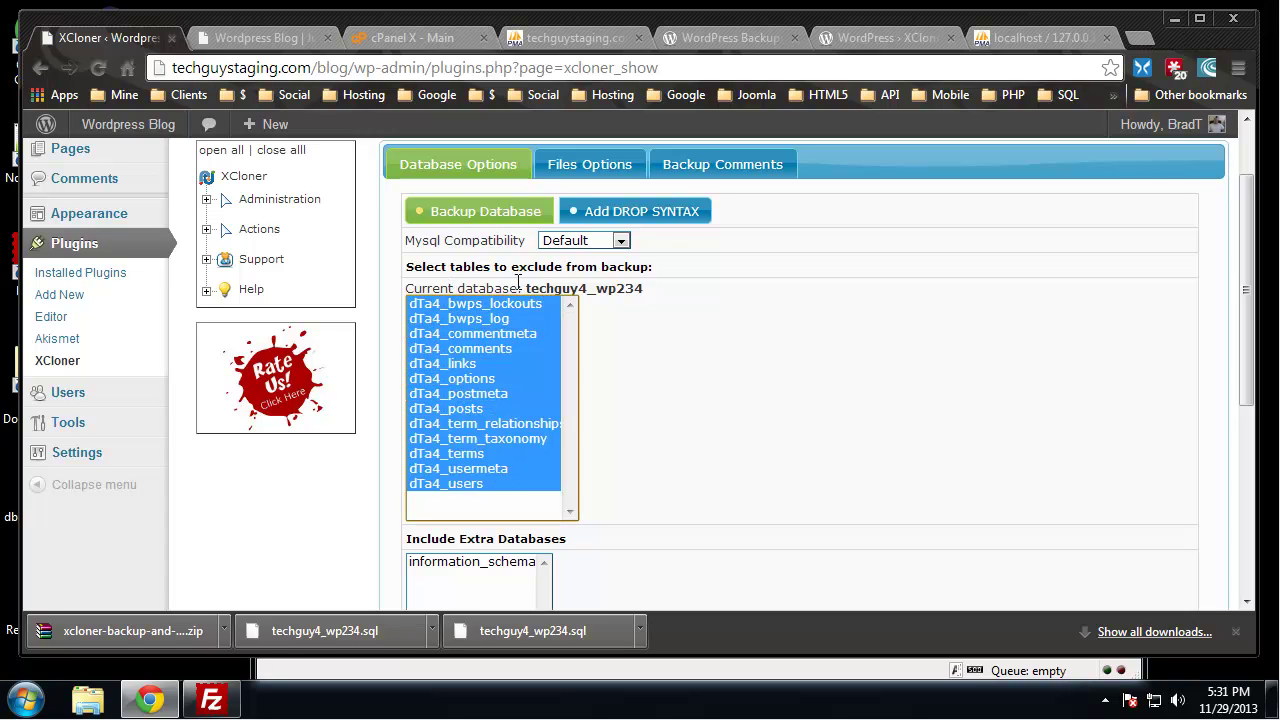
click(505, 320)
click(518, 305)
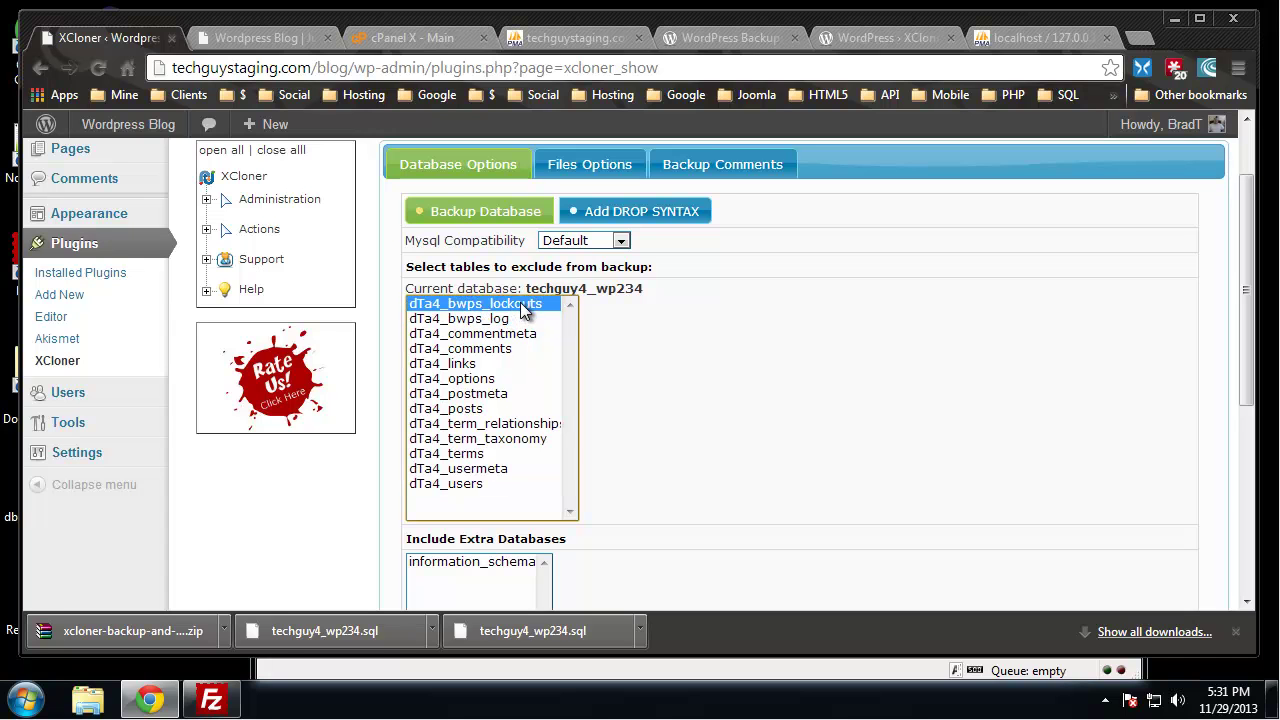
ctrl+click(524, 310)
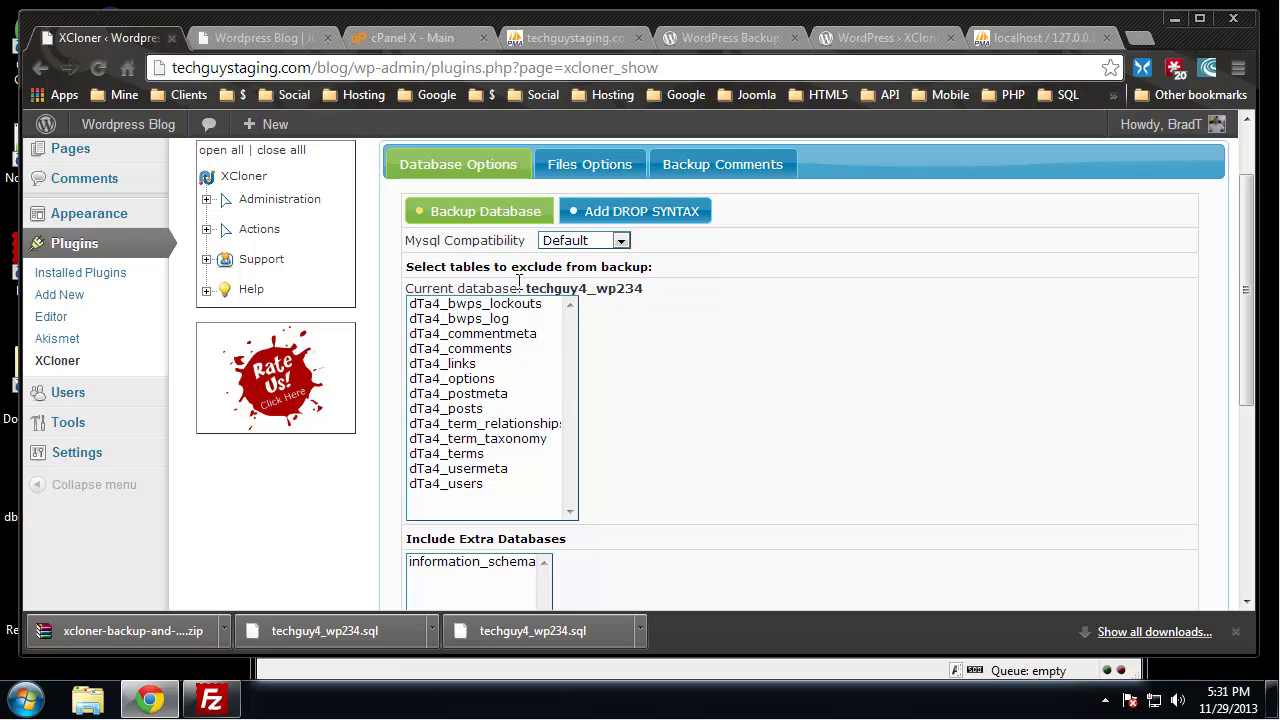
scroll(991, 430, up, 2)
click(1055, 192)
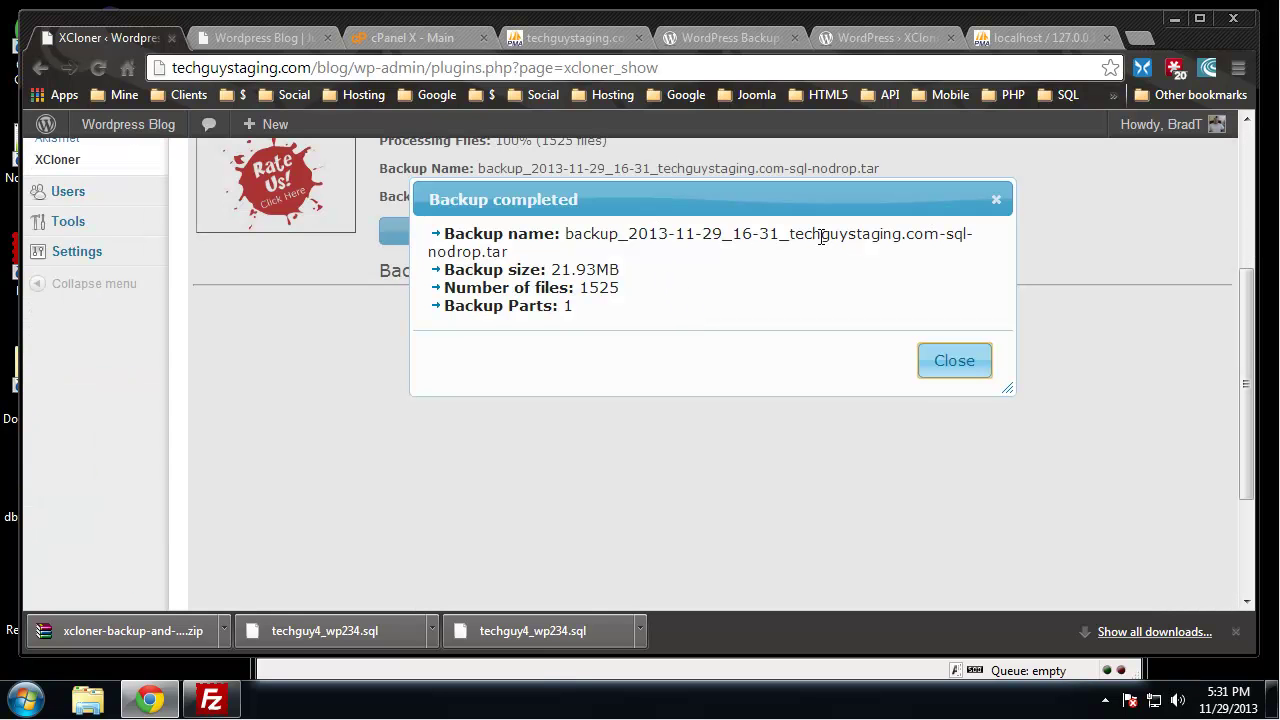
Note the file name backup_2013-11-29_16-31_techguystaging.com-sql-nodrop.tar and close the Backup completed summary
drag(503, 253, 489, 262)
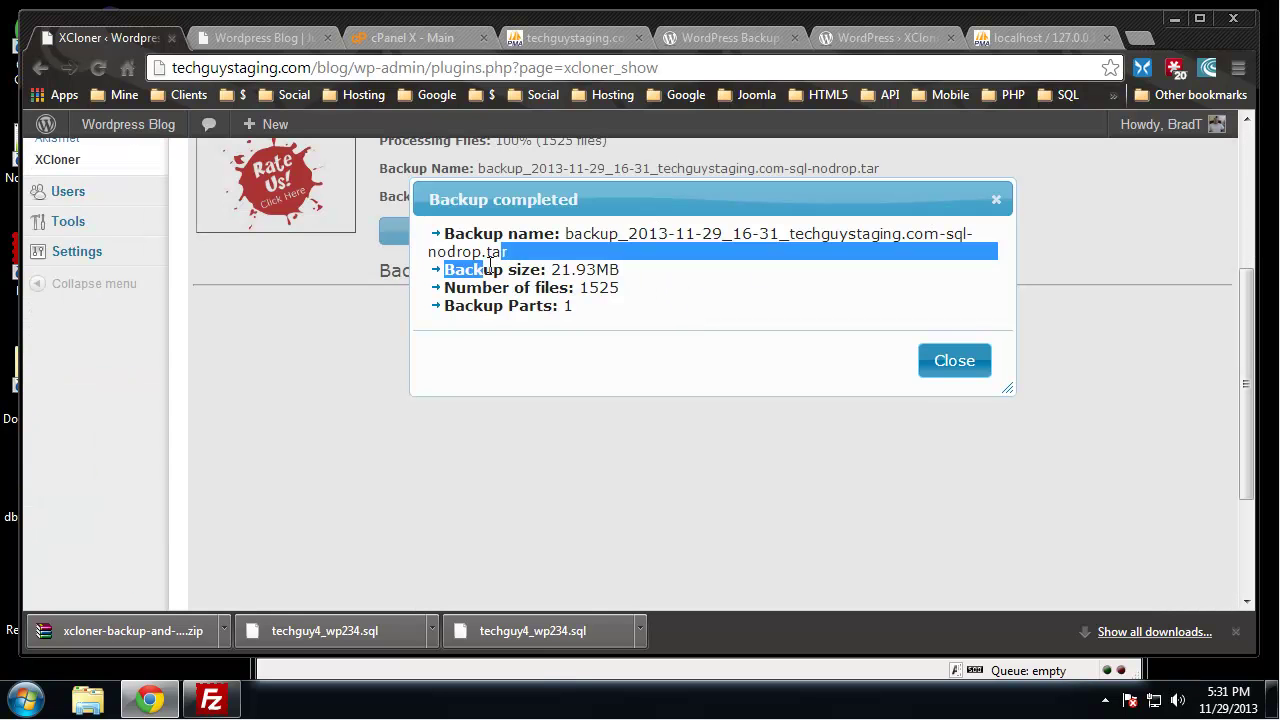
click(699, 305)
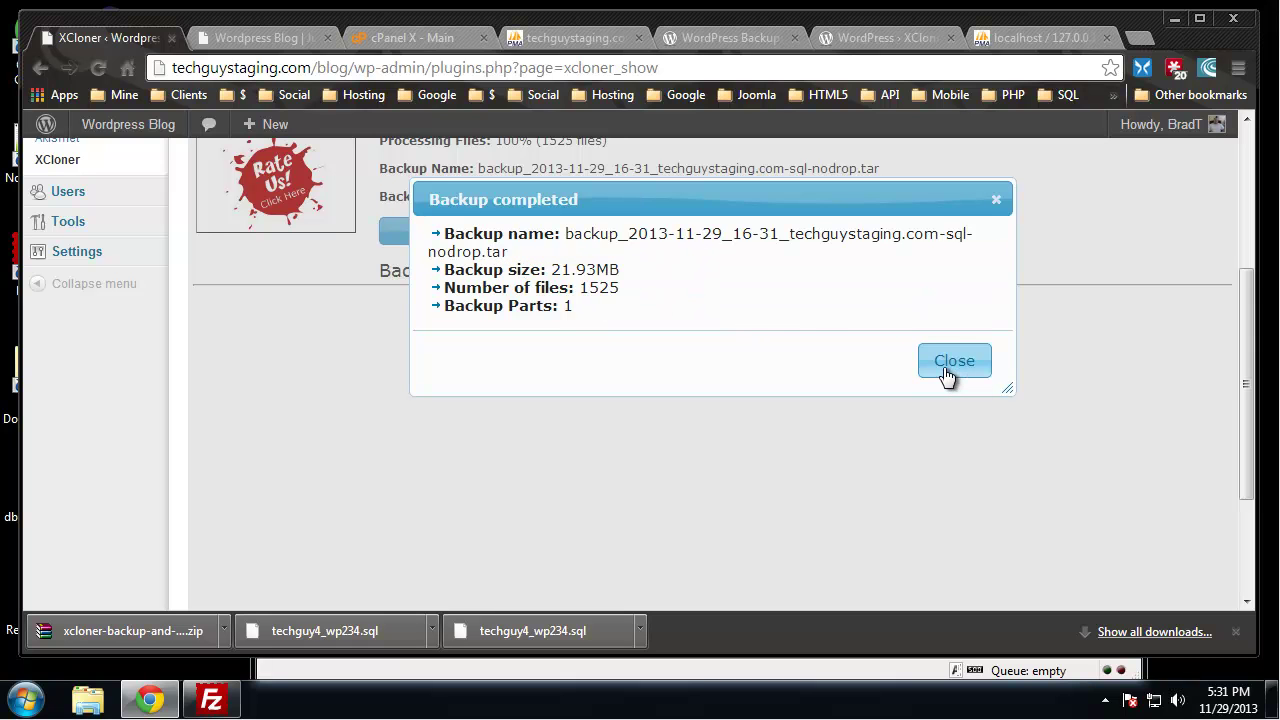
click(942, 370)
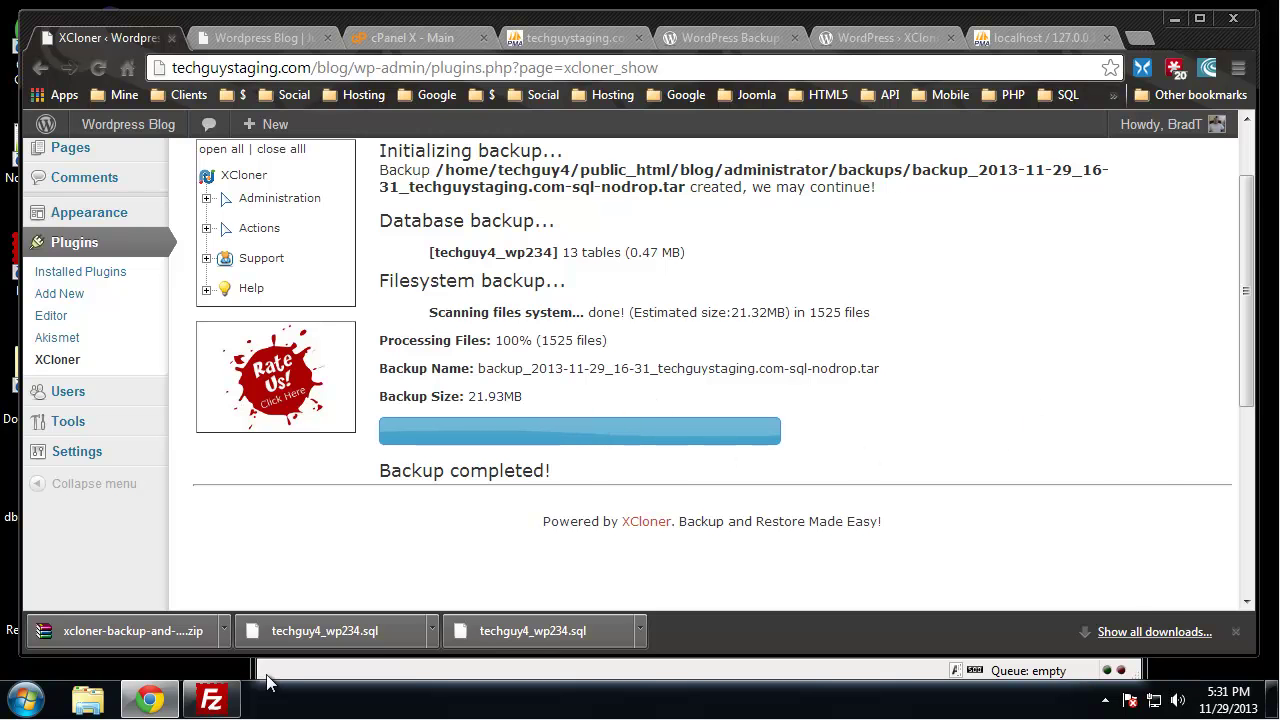
In FileZilla, navigate to /public_html/blog/administrator/backups and locate the new backup archive
click(211, 700)
click(789, 472)
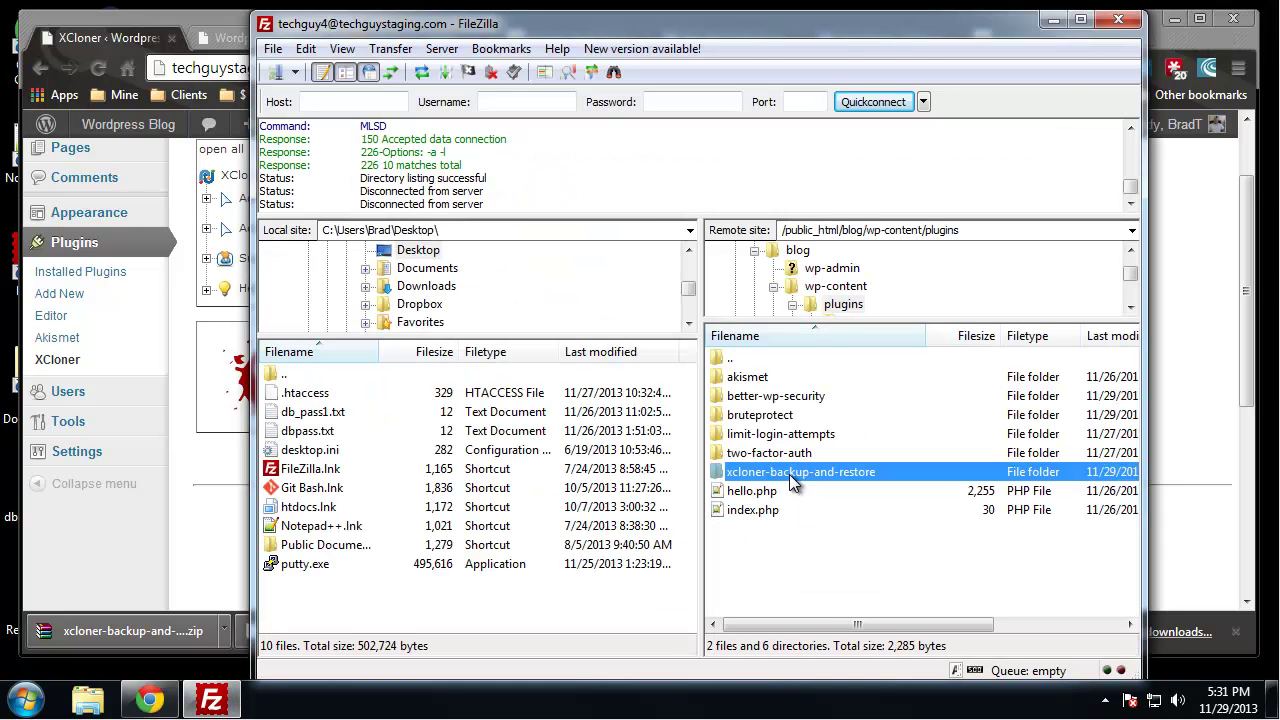
double_click(760, 357)
double_click(765, 357)
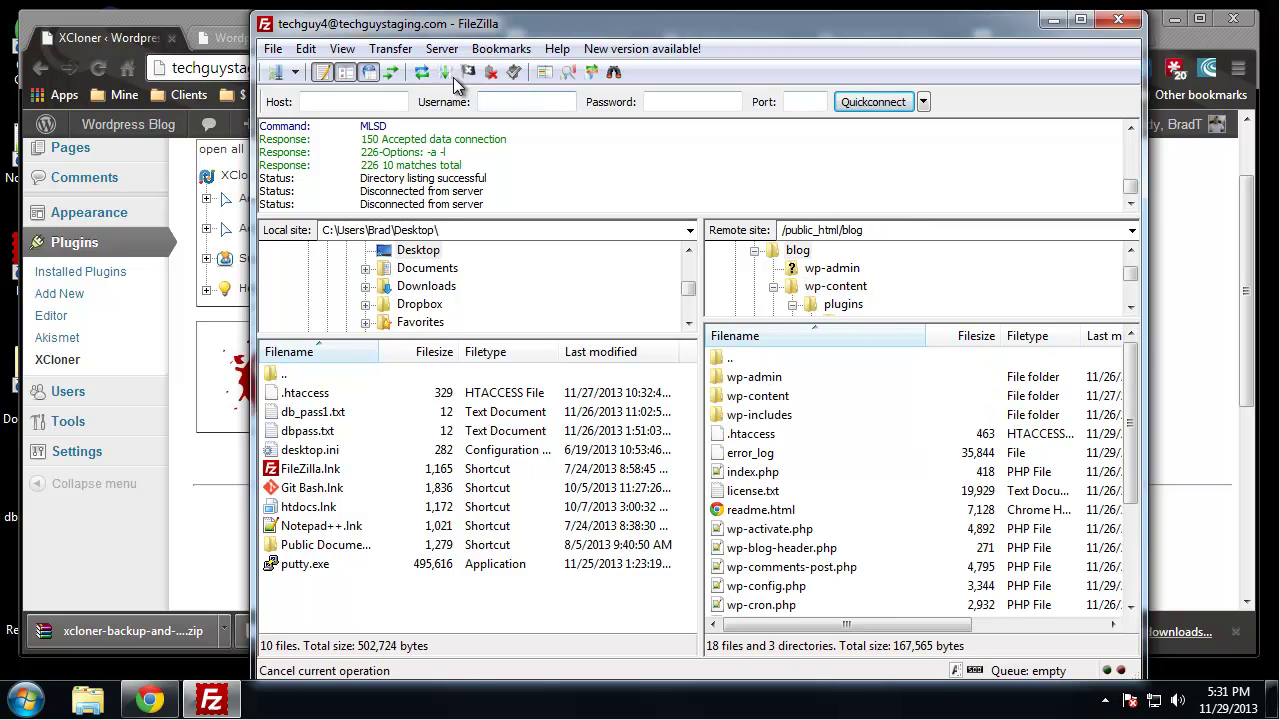
click(422, 72)
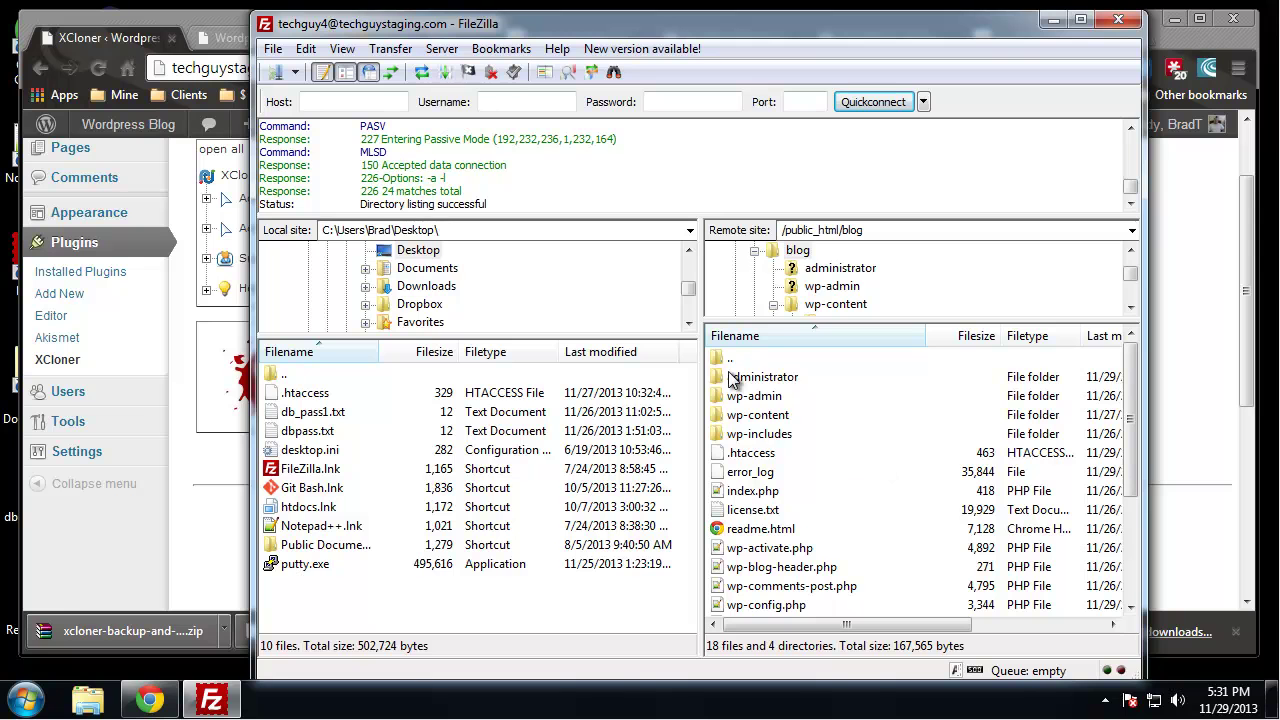
double_click(760, 379)
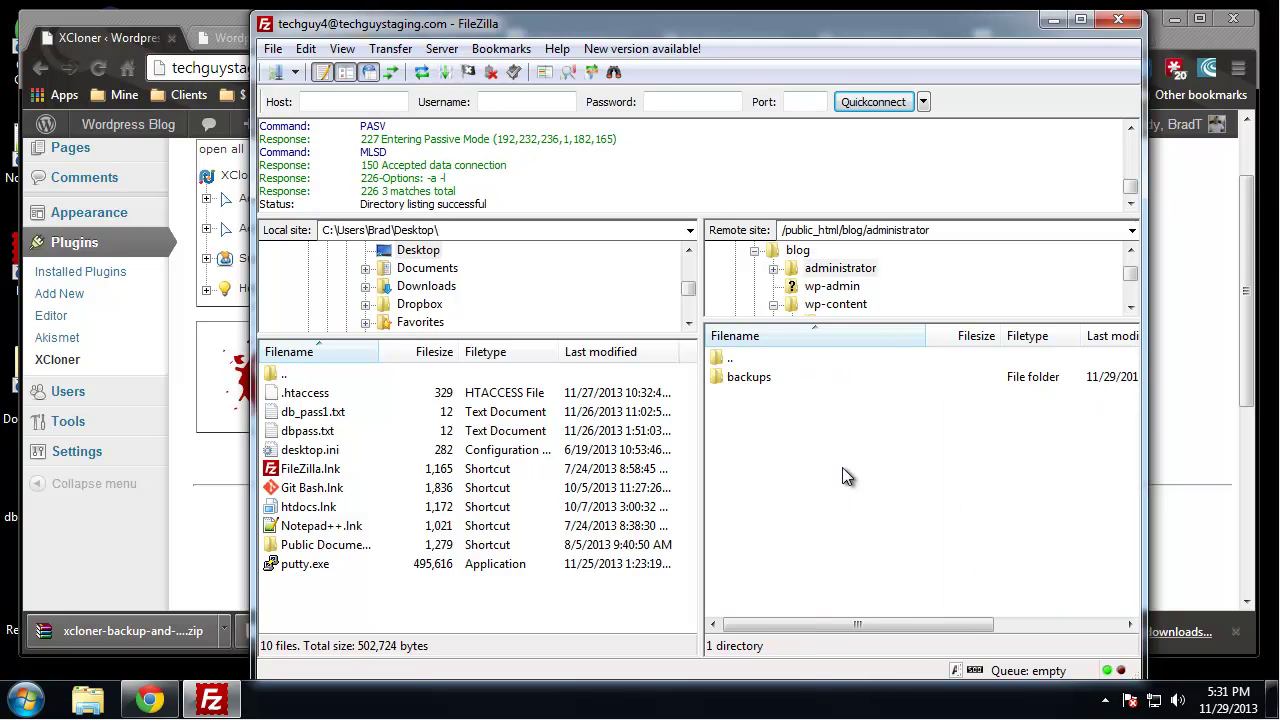
double_click(755, 380)
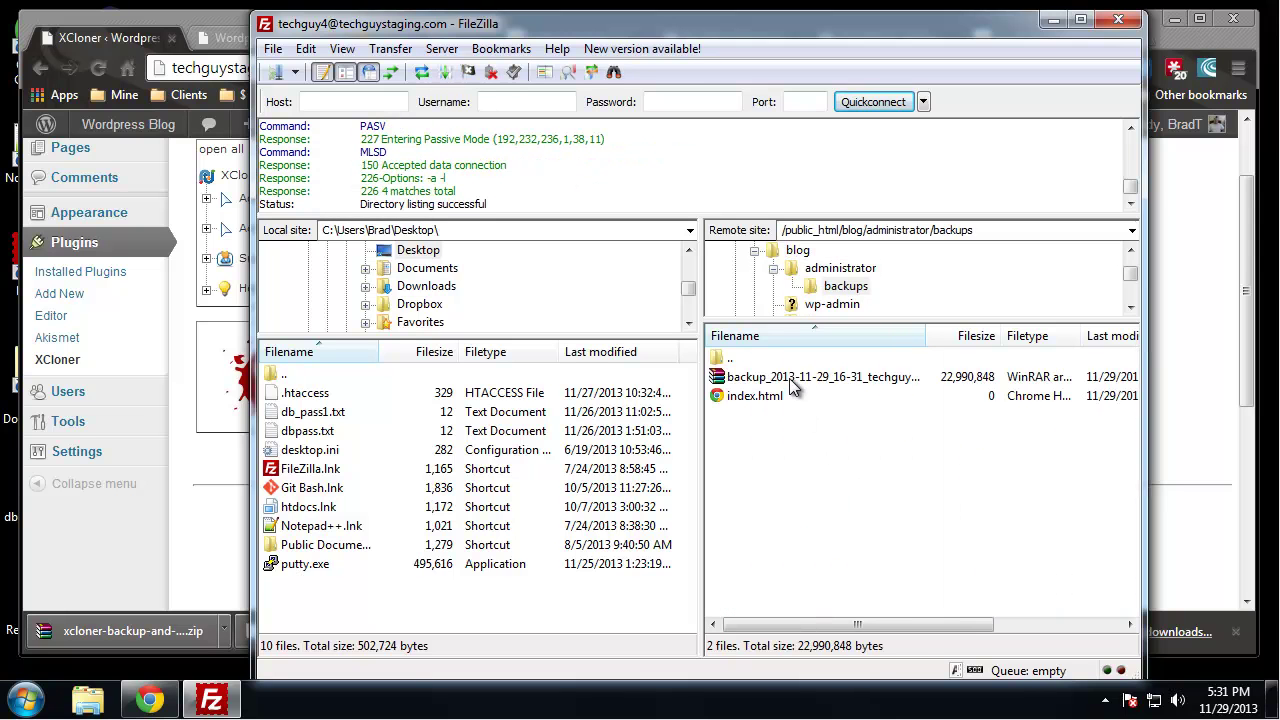
click(790, 378)
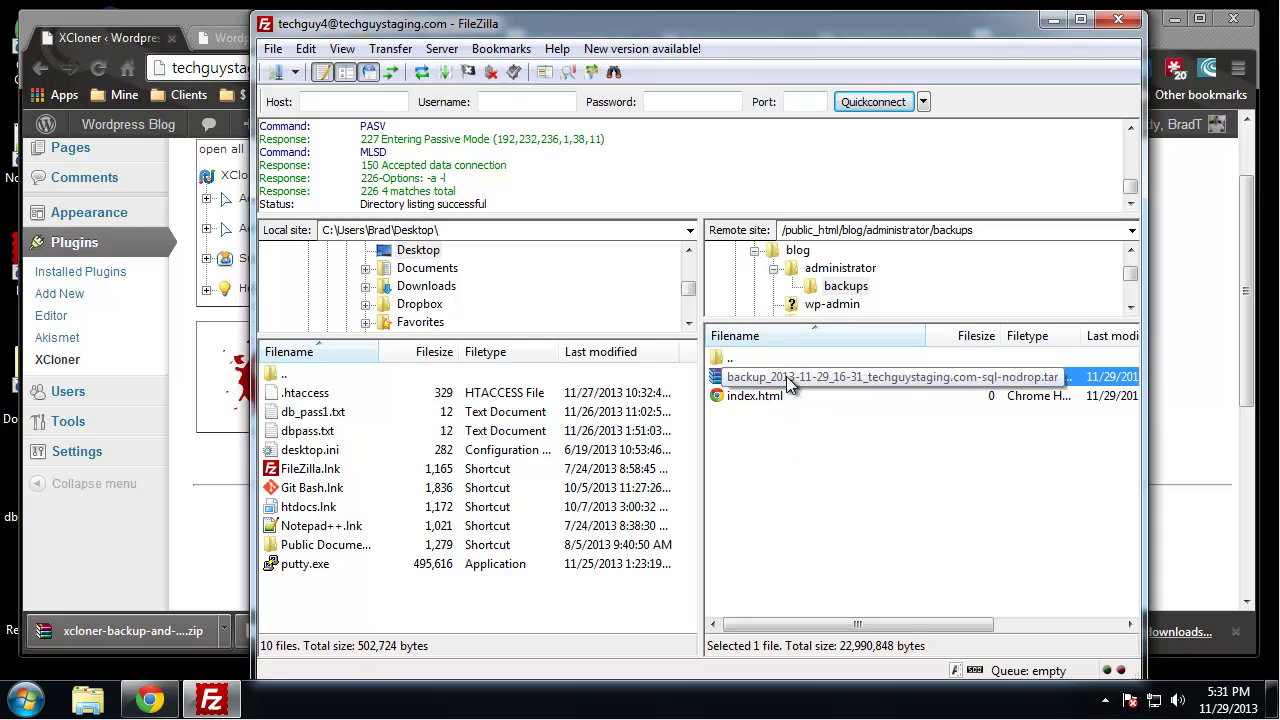
click(818, 398)
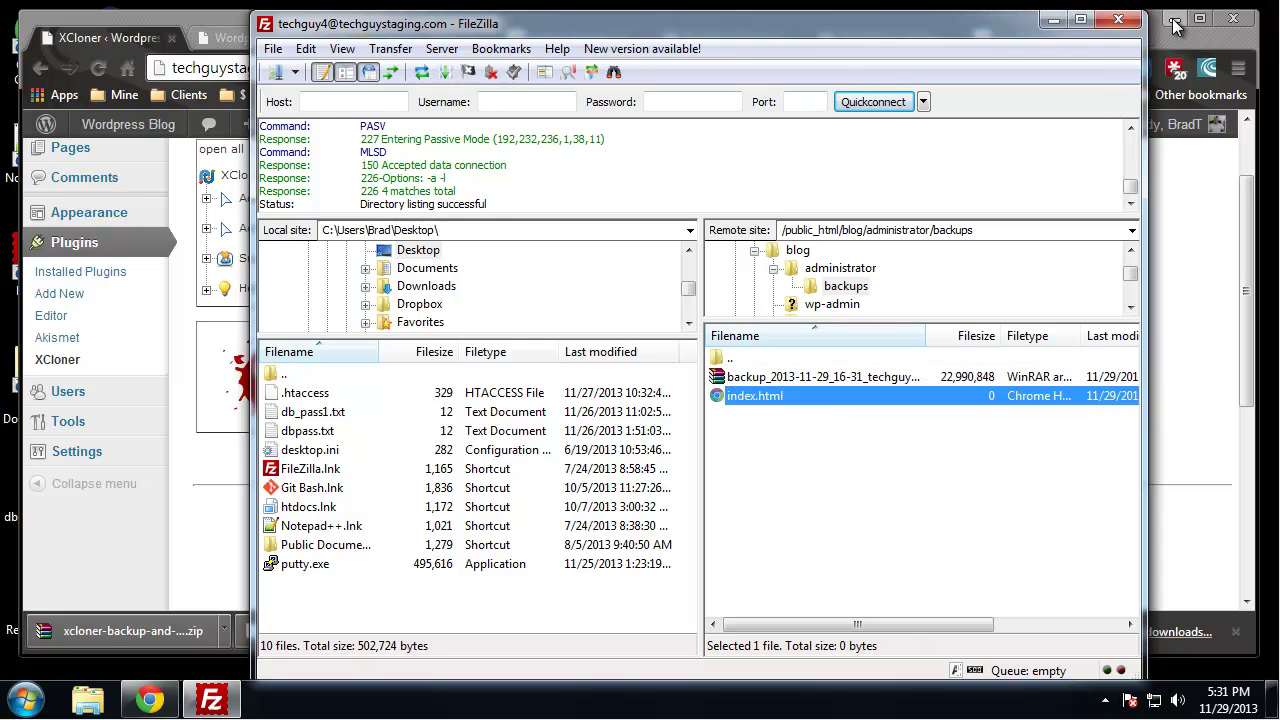
Download the backup archive to the Desktop; two attempts to open it fail
click(1175, 18)
drag(806, 384, 207, 328)
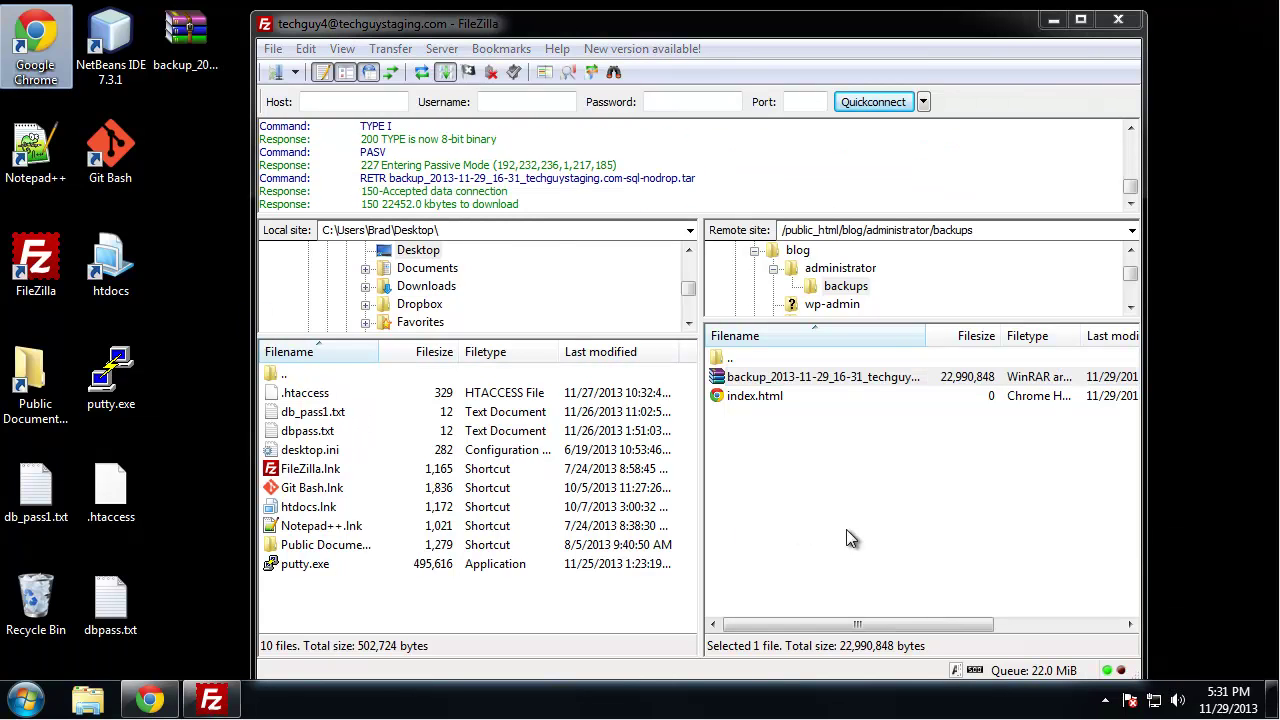
double_click(184, 44)
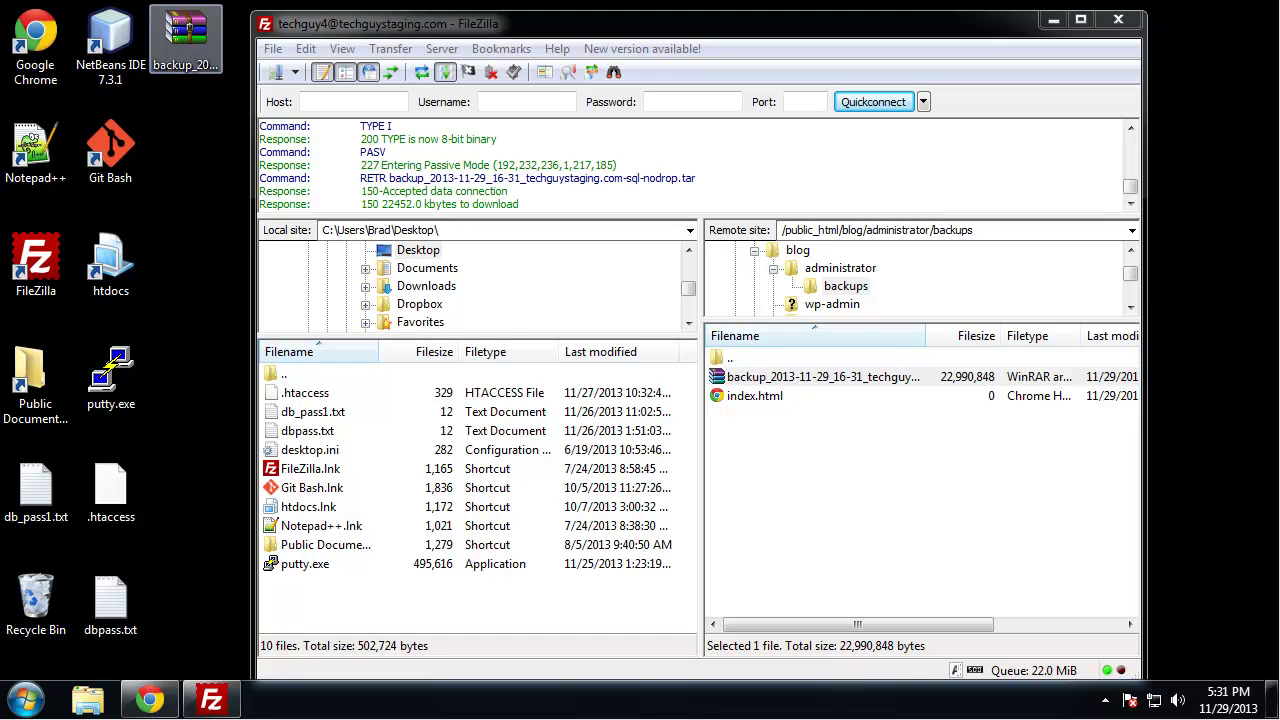
click(829, 422)
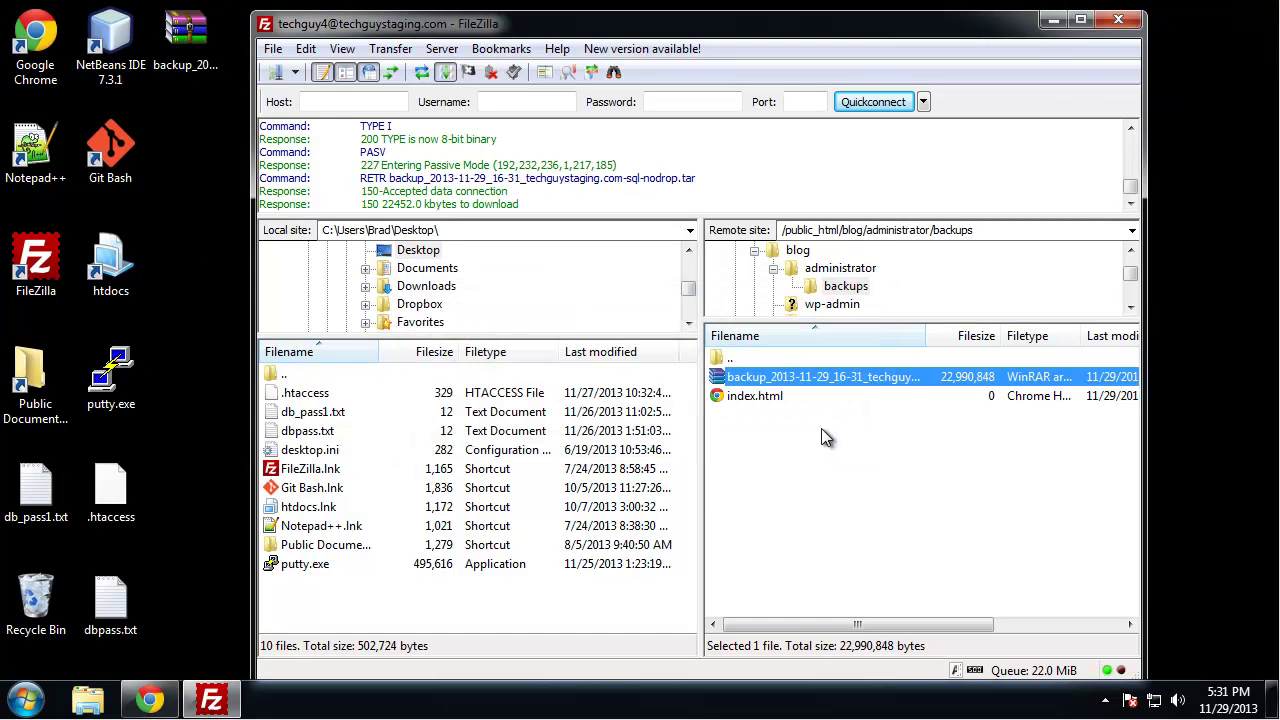
double_click(184, 40)
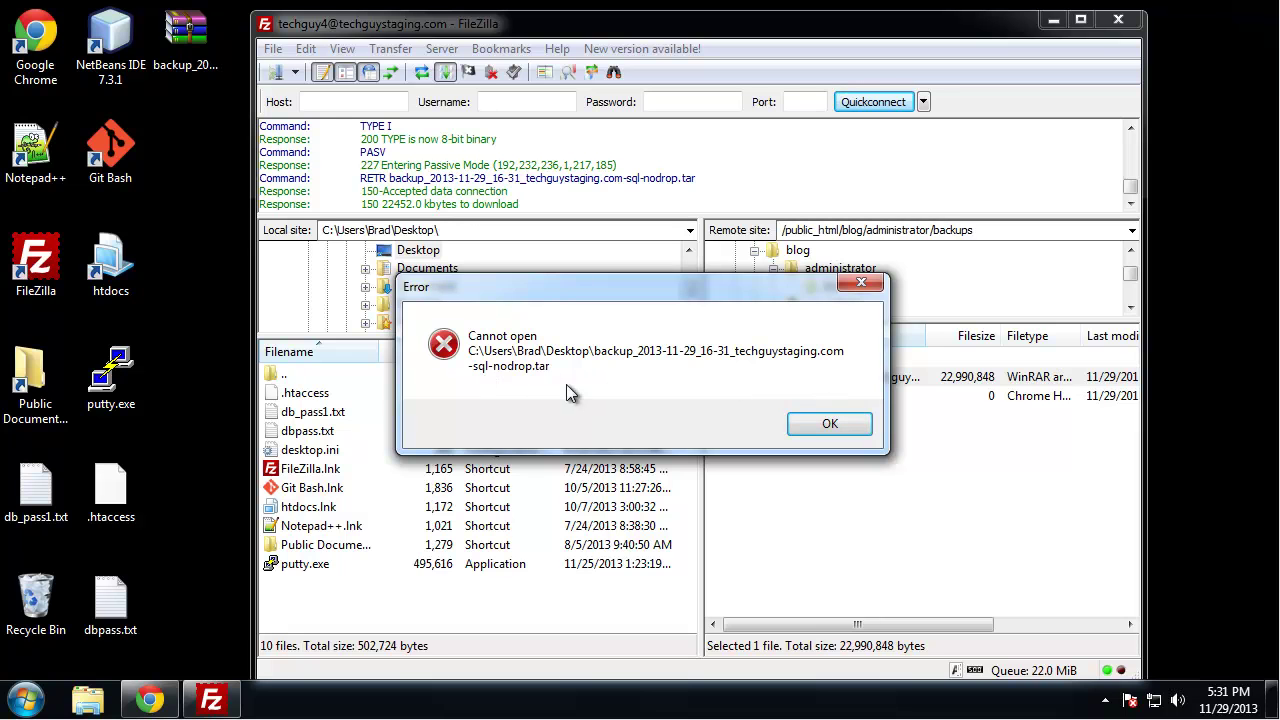
click(829, 422)
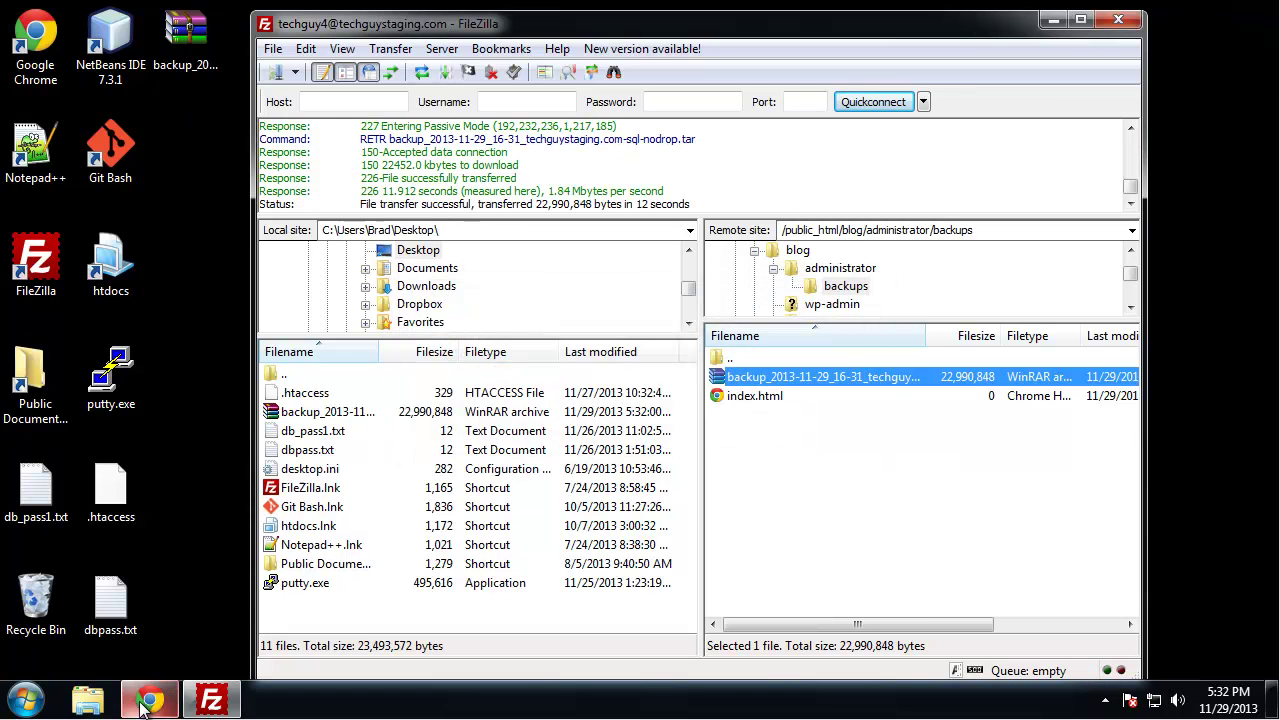
click(140, 703)
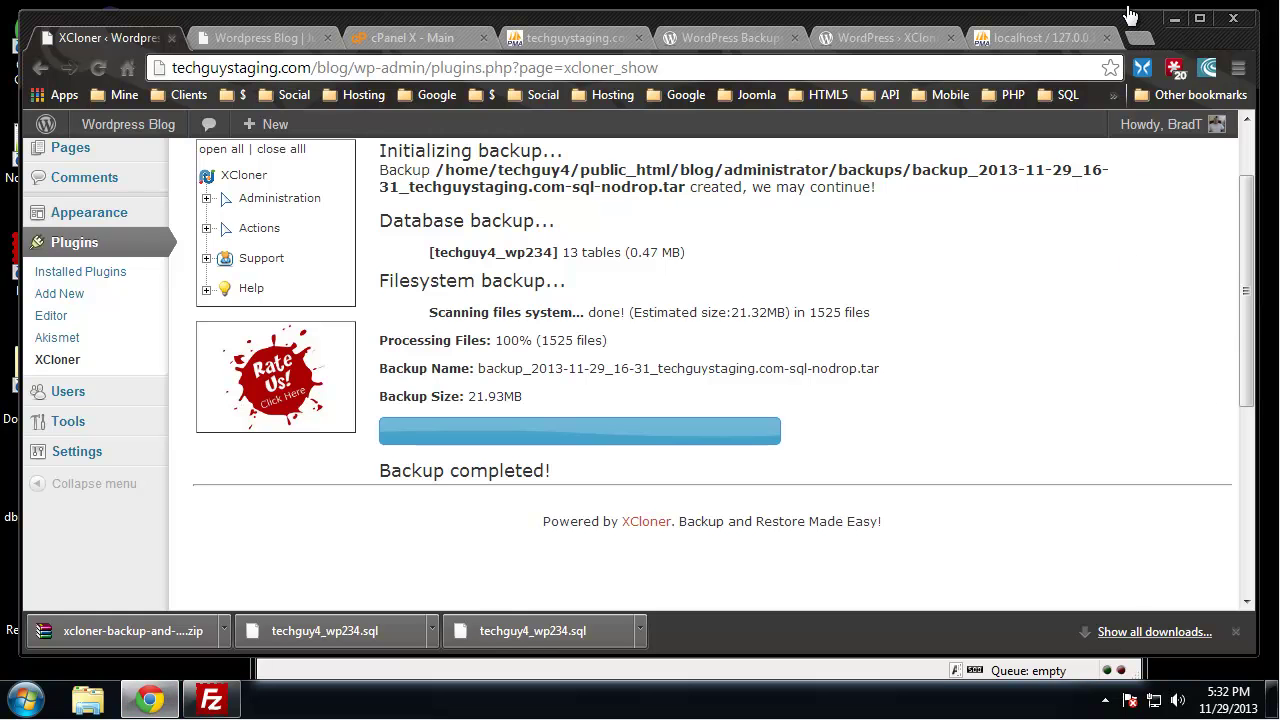
click(1175, 21)
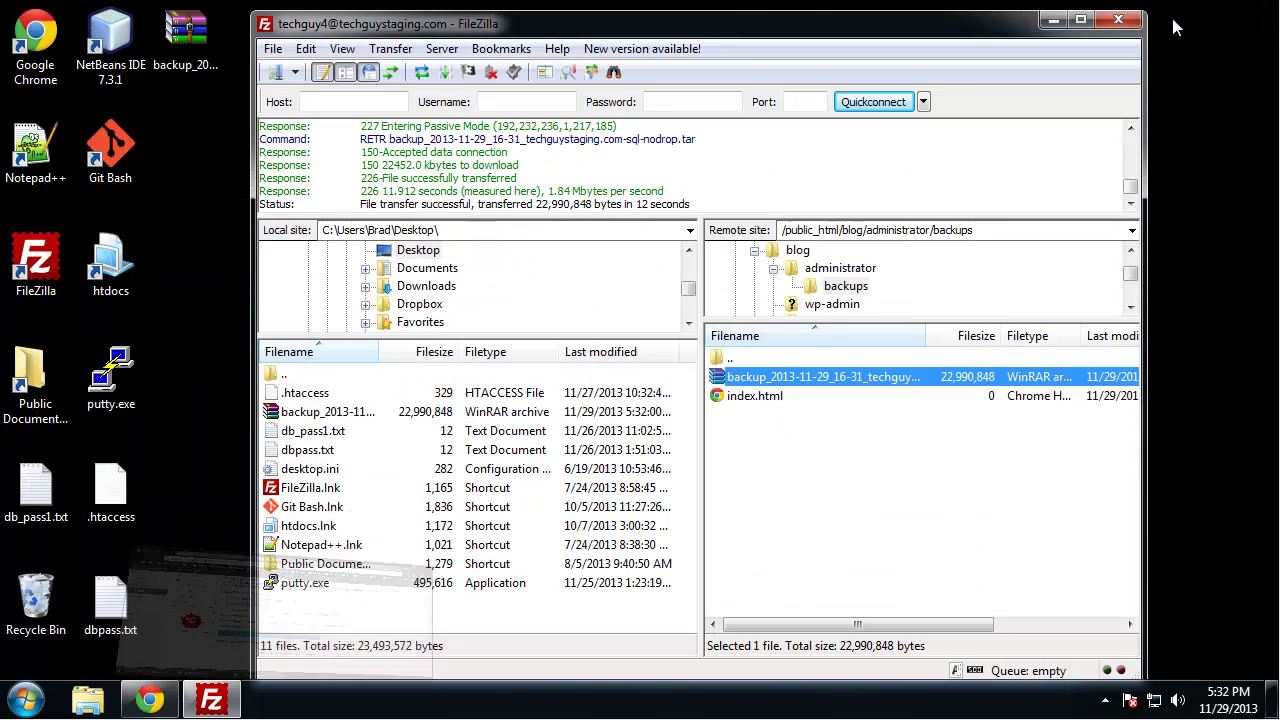
Navigate back up to public_html with '..' and minimize FileZilla
double_click(760, 359)
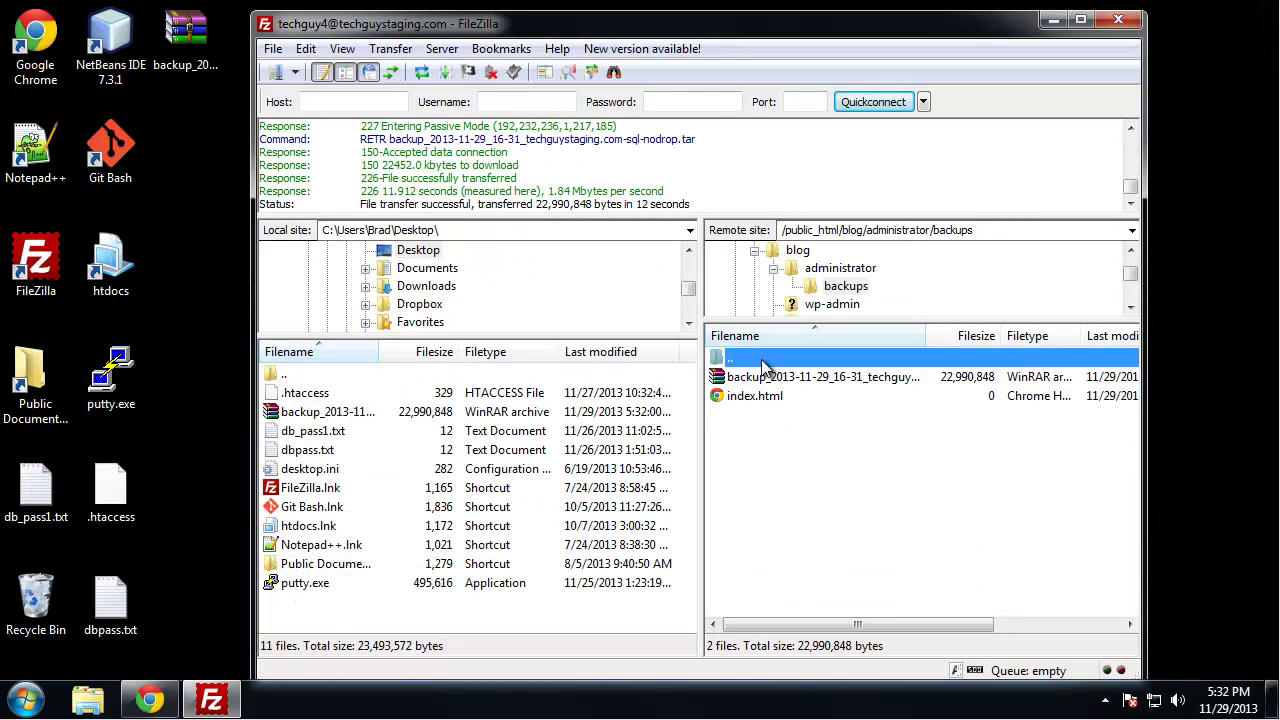
double_click(755, 361)
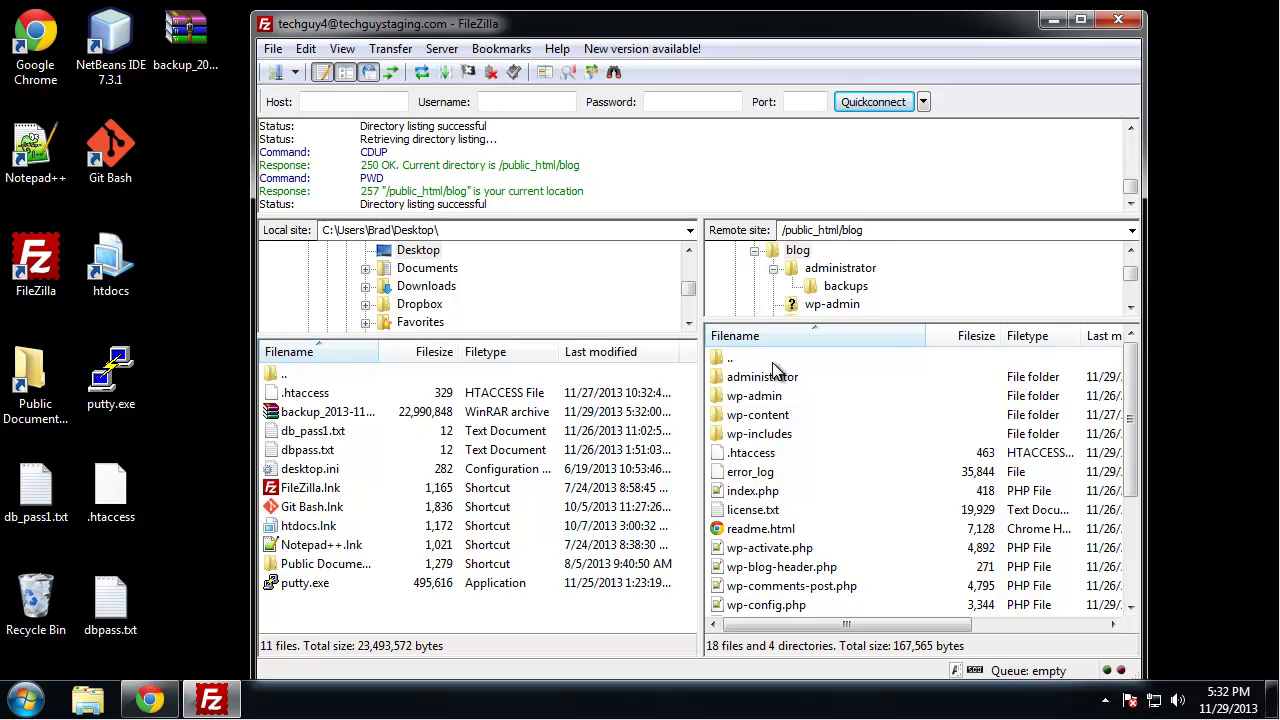
double_click(773, 362)
scroll(856, 426, down, 6)
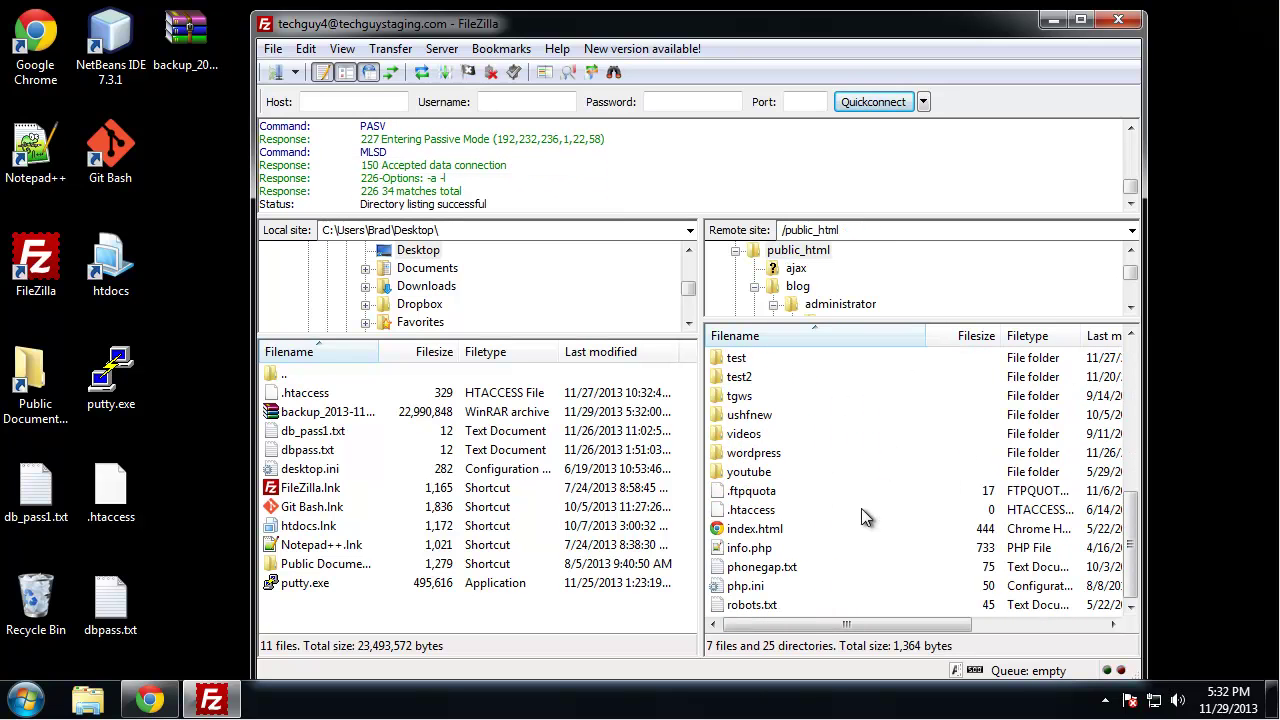
right_click(871, 525)
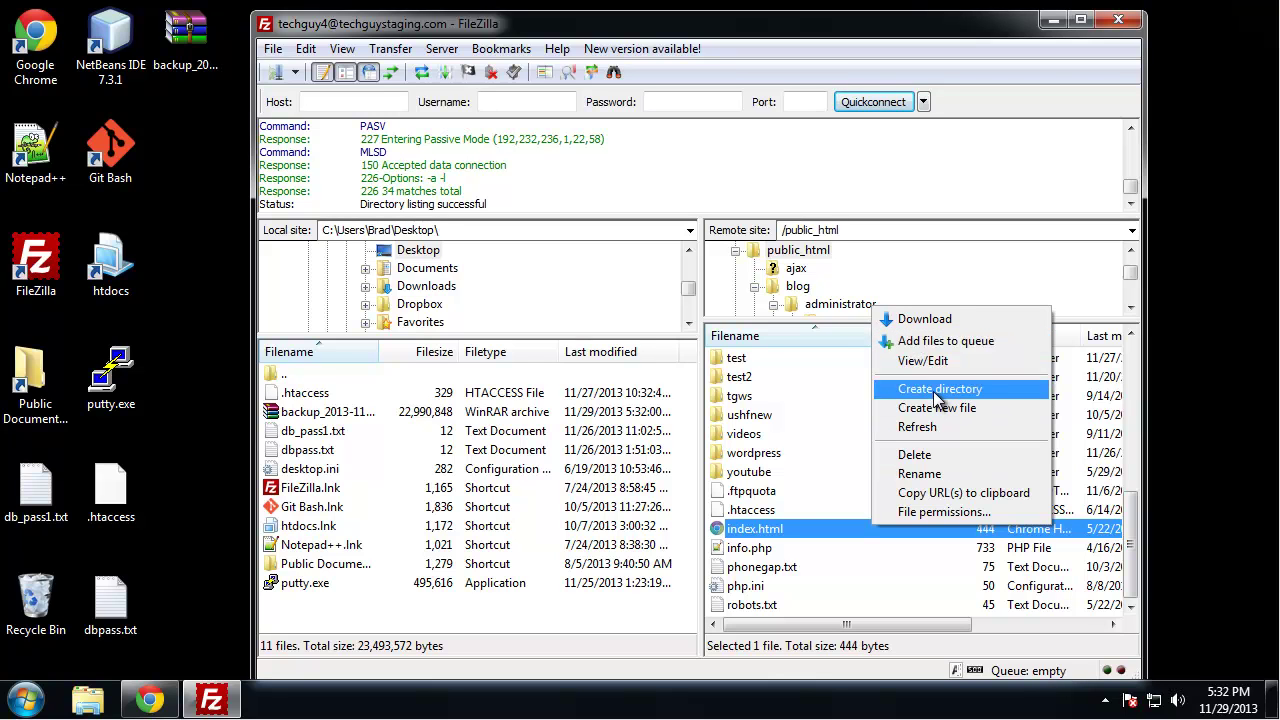
click(1050, 22)
click(1052, 20)
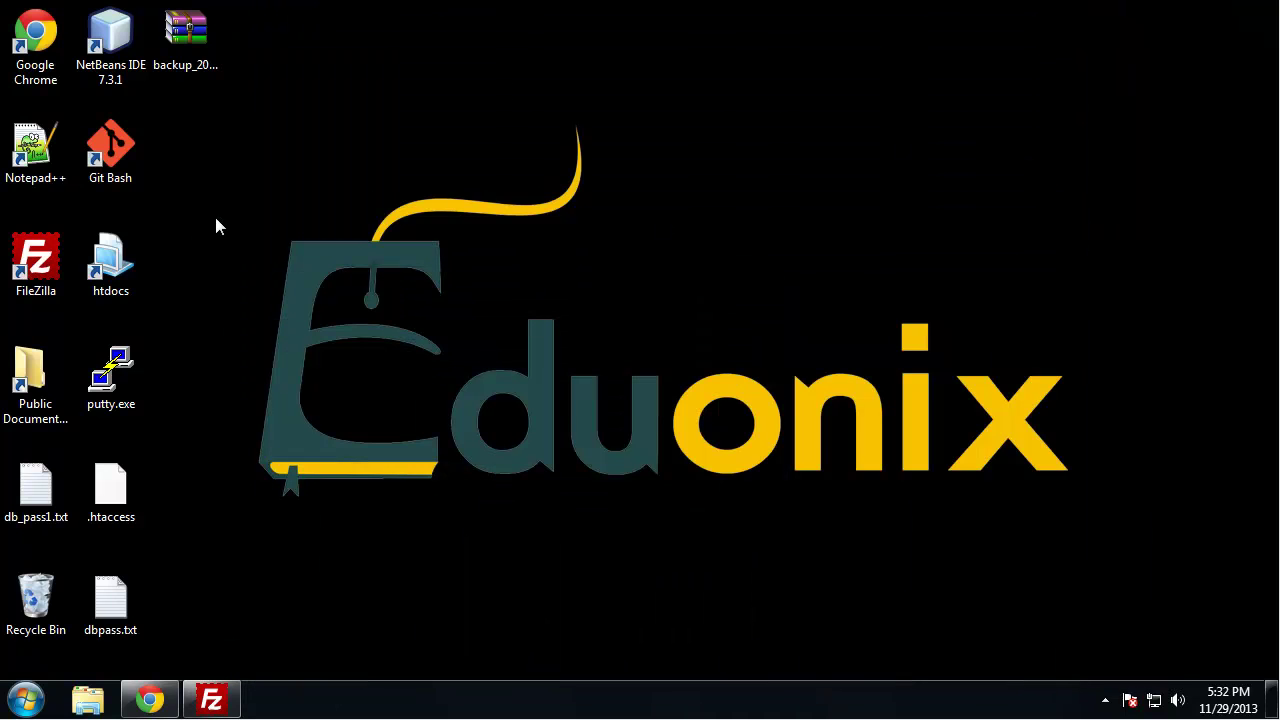
Open C:\xampp\htdocs in Windows Explorer
click(28, 700)
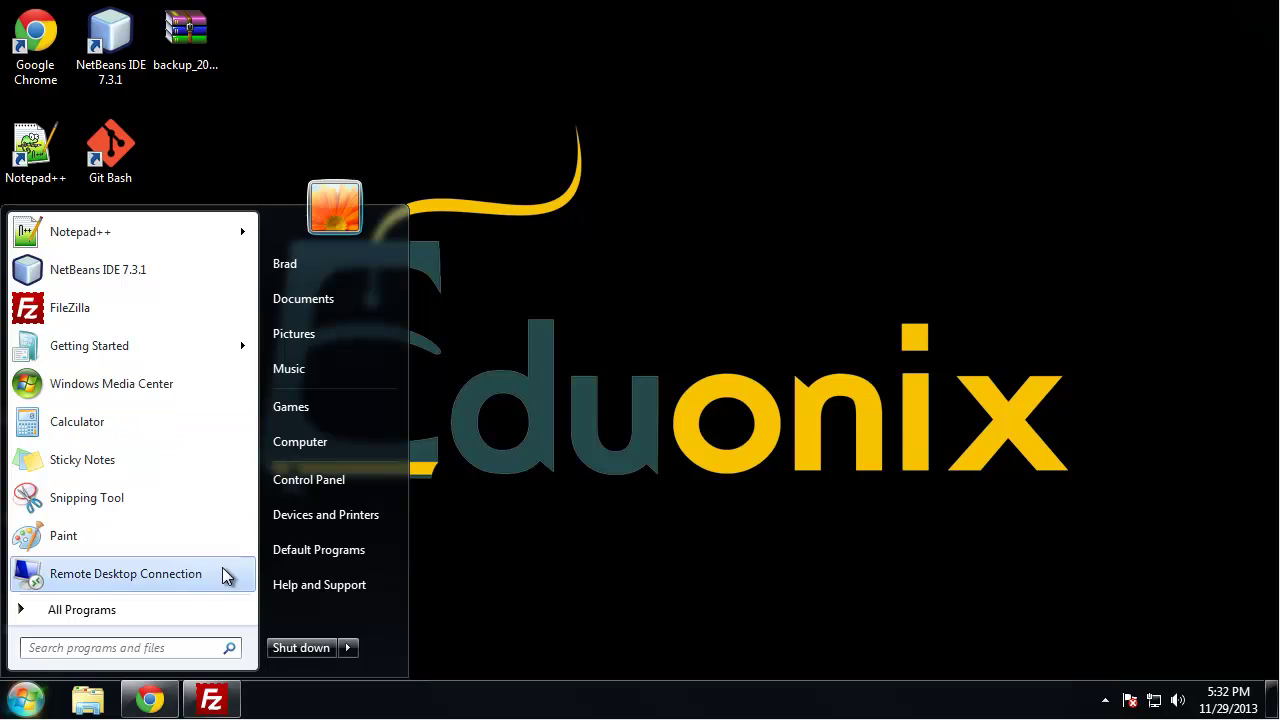
click(309, 480)
drag(716, 138, 680, 106)
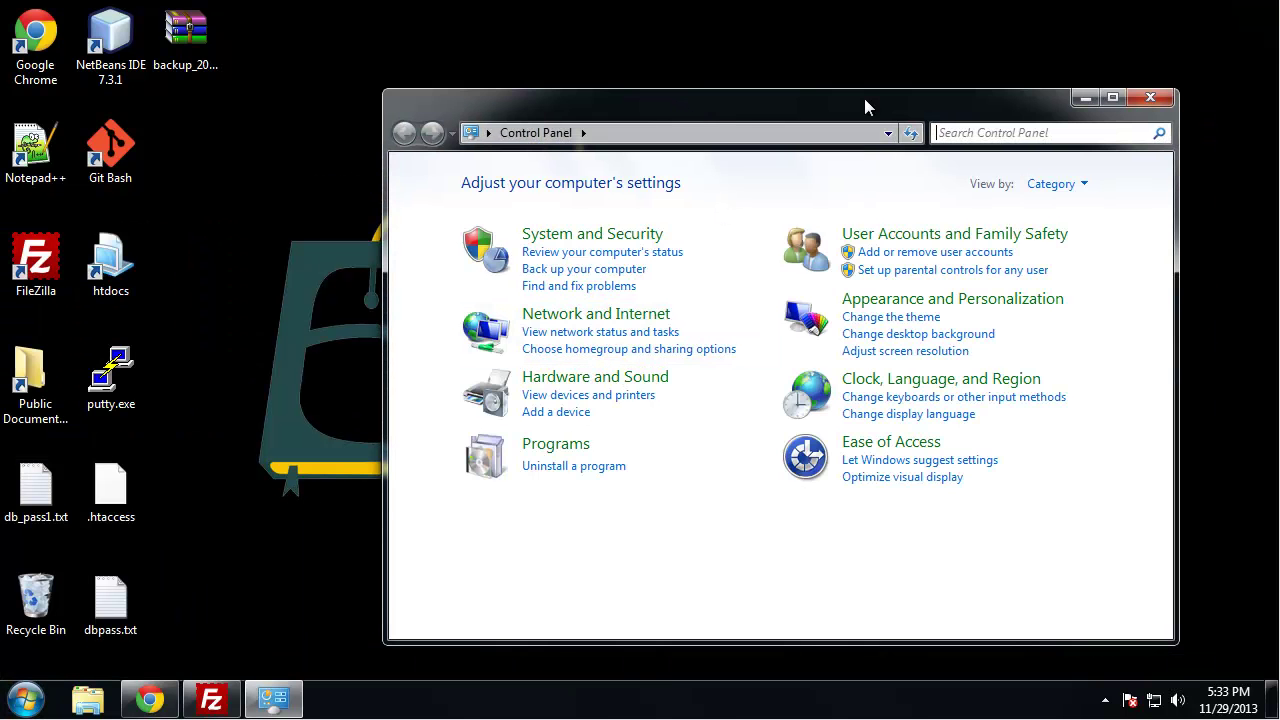
click(1147, 97)
click(28, 700)
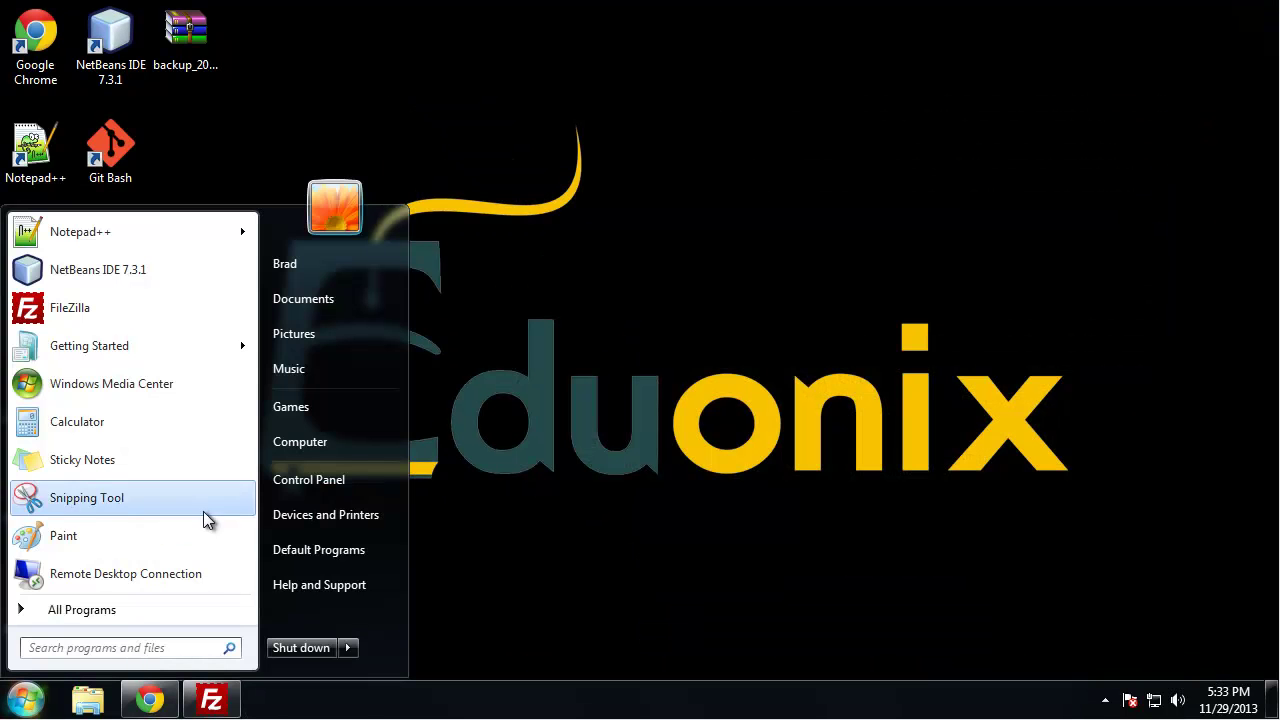
click(300, 441)
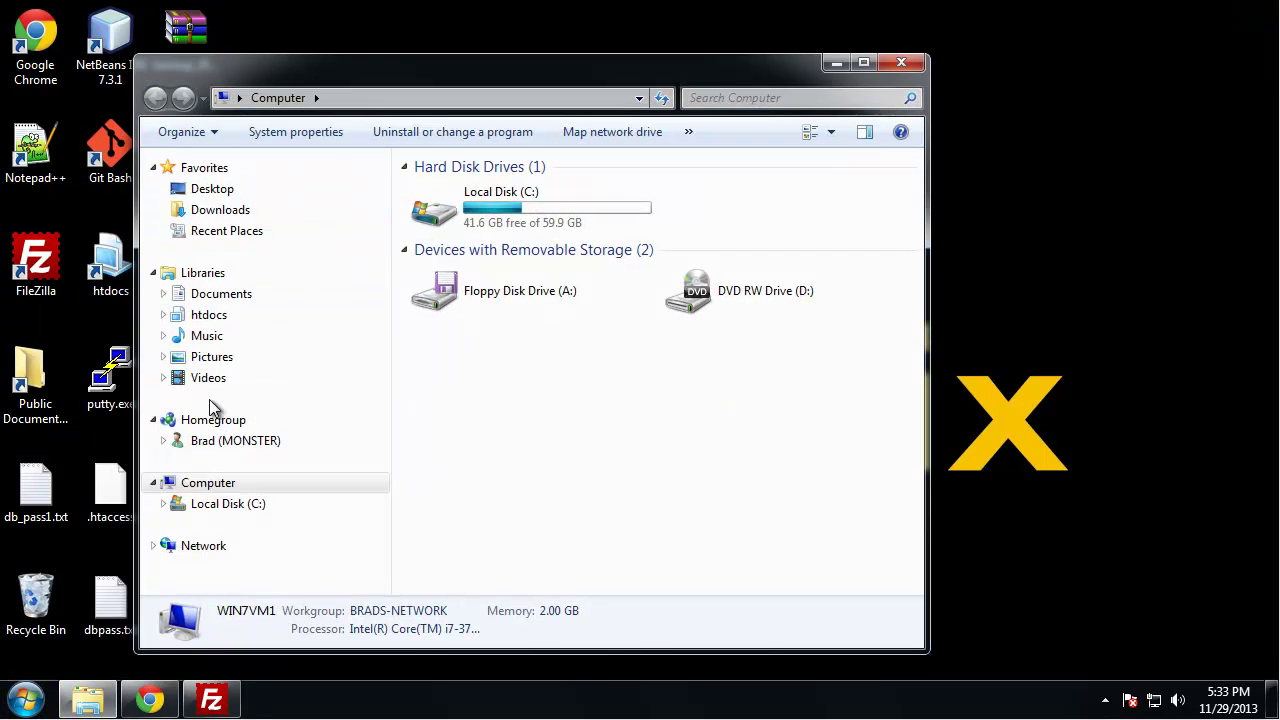
click(220, 505)
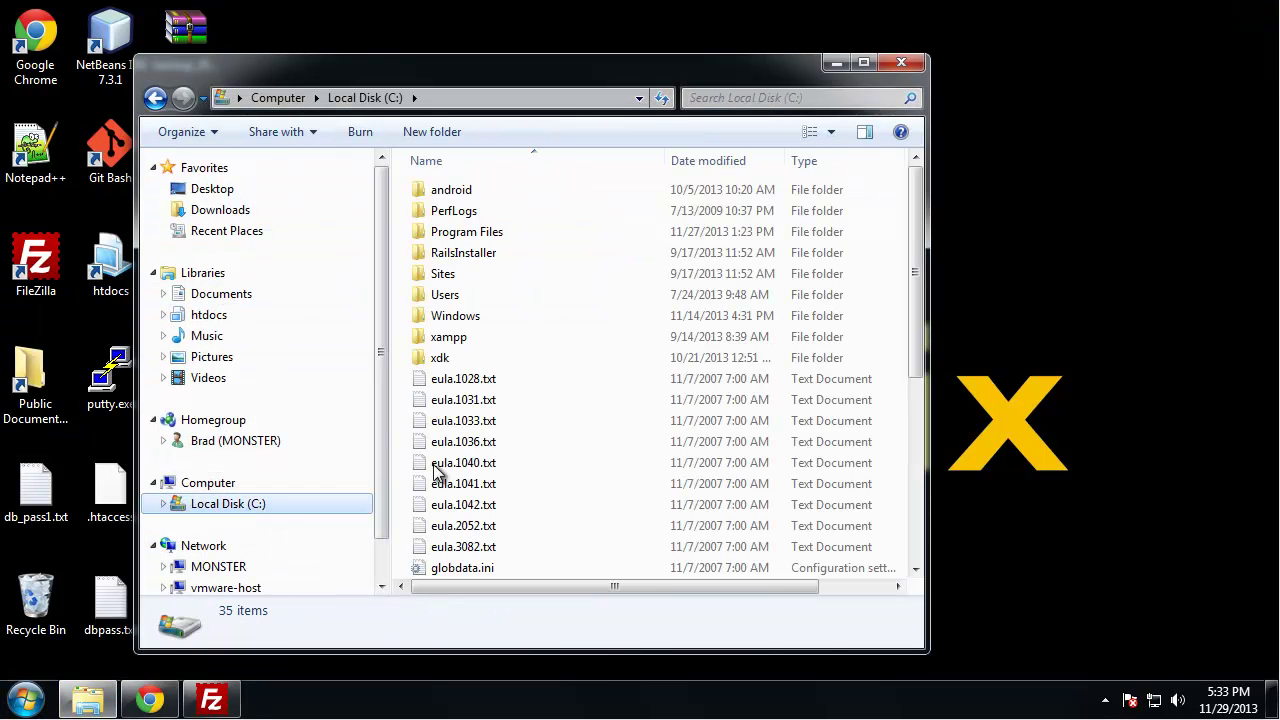
double_click(440, 337)
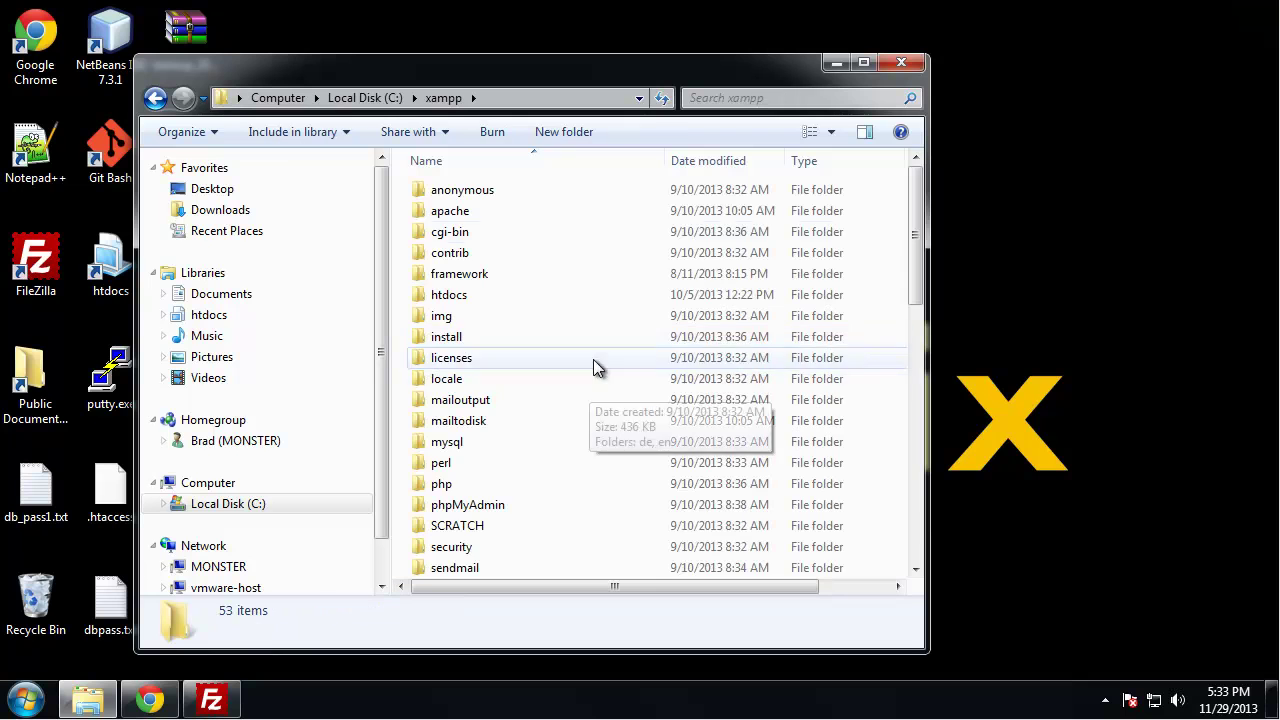
double_click(465, 294)
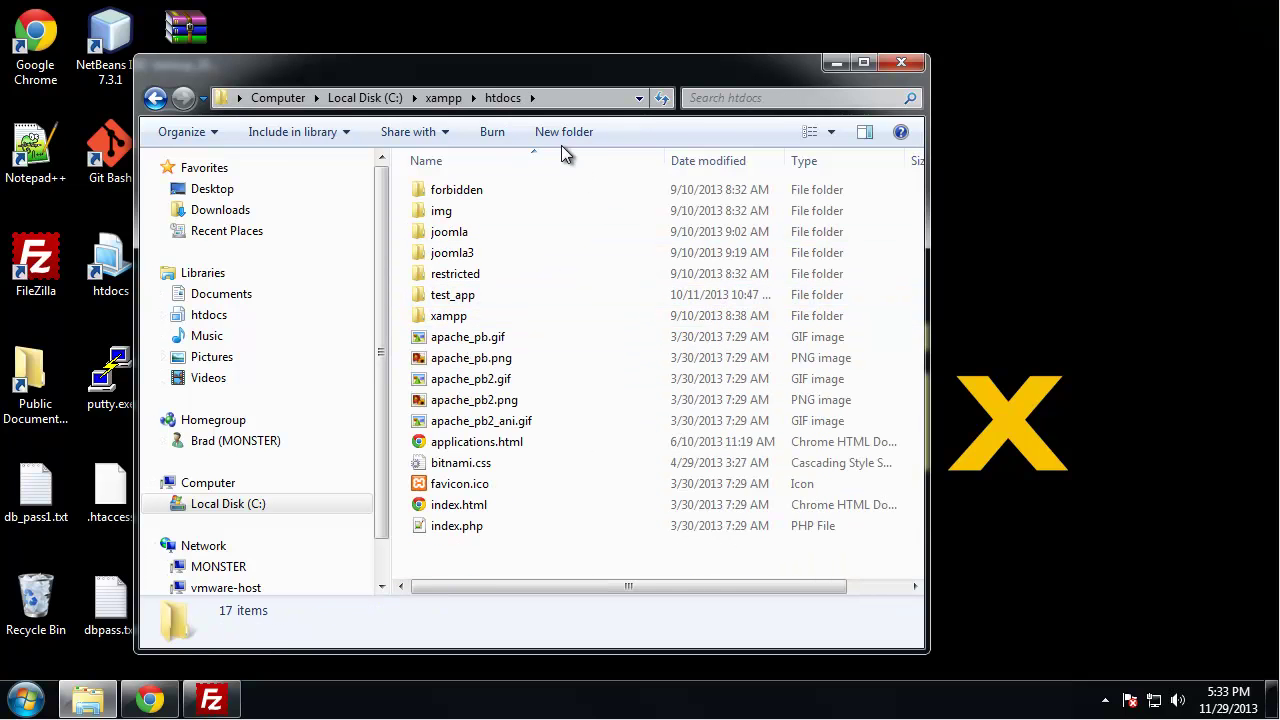
Create a new folder named blog in htdocs
drag(537, 90, 829, 55)
right_click(805, 505)
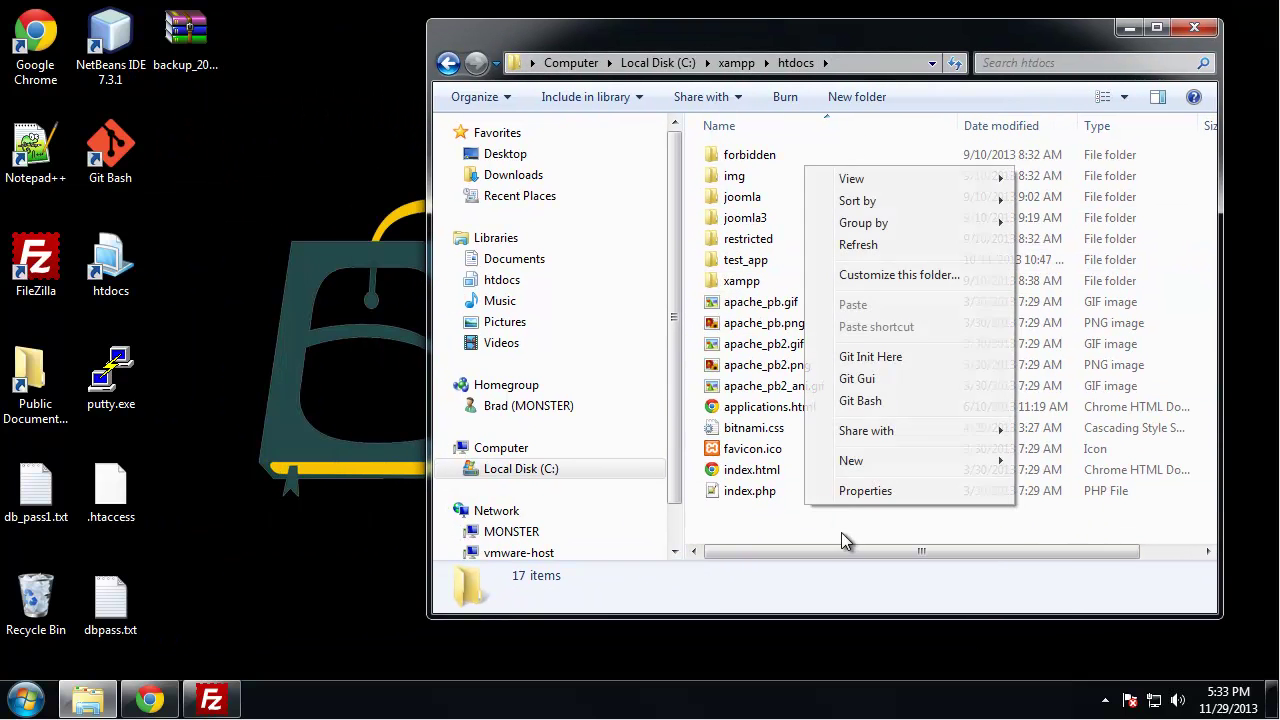
mouse_move(914, 463)
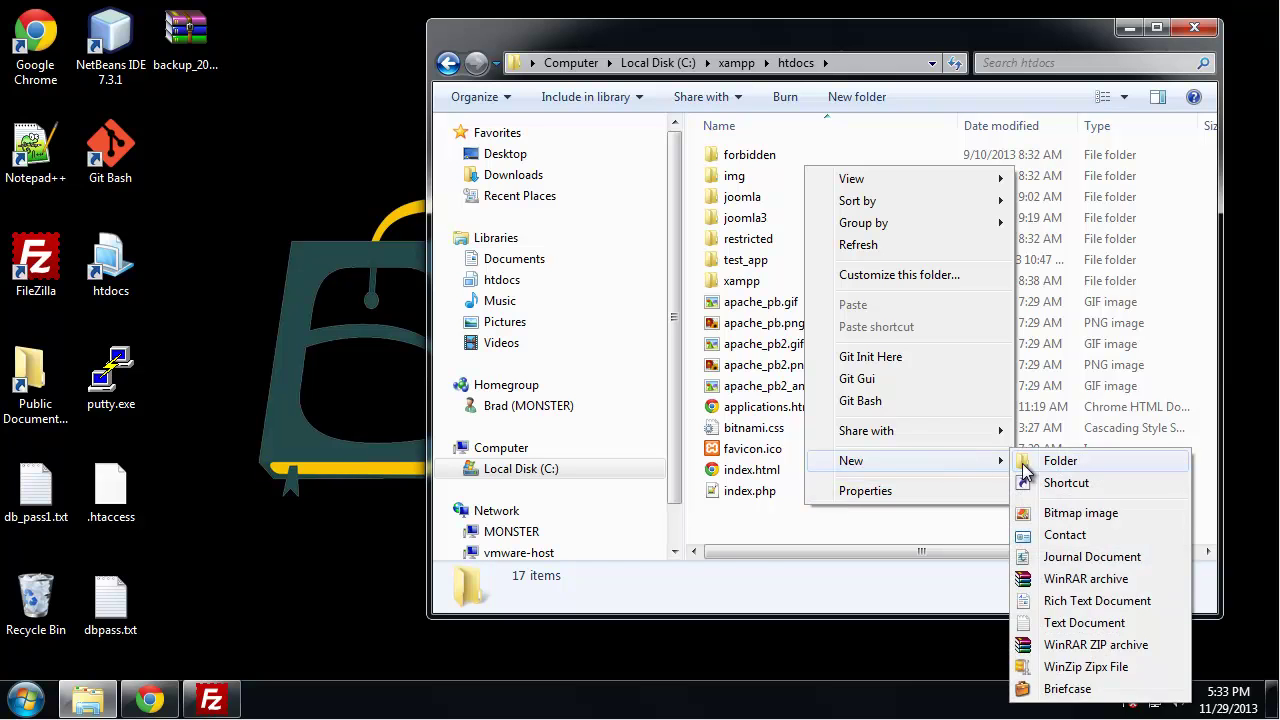
click(1022, 466)
text(blog)
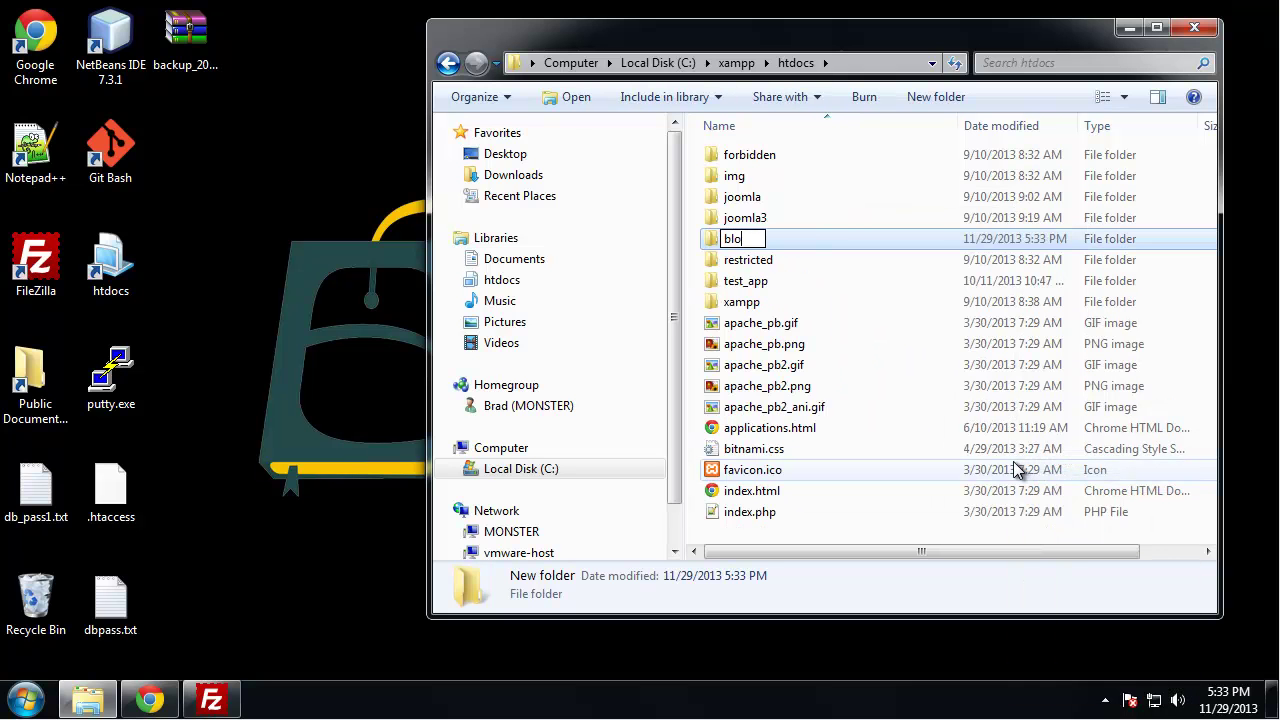
key(Return)
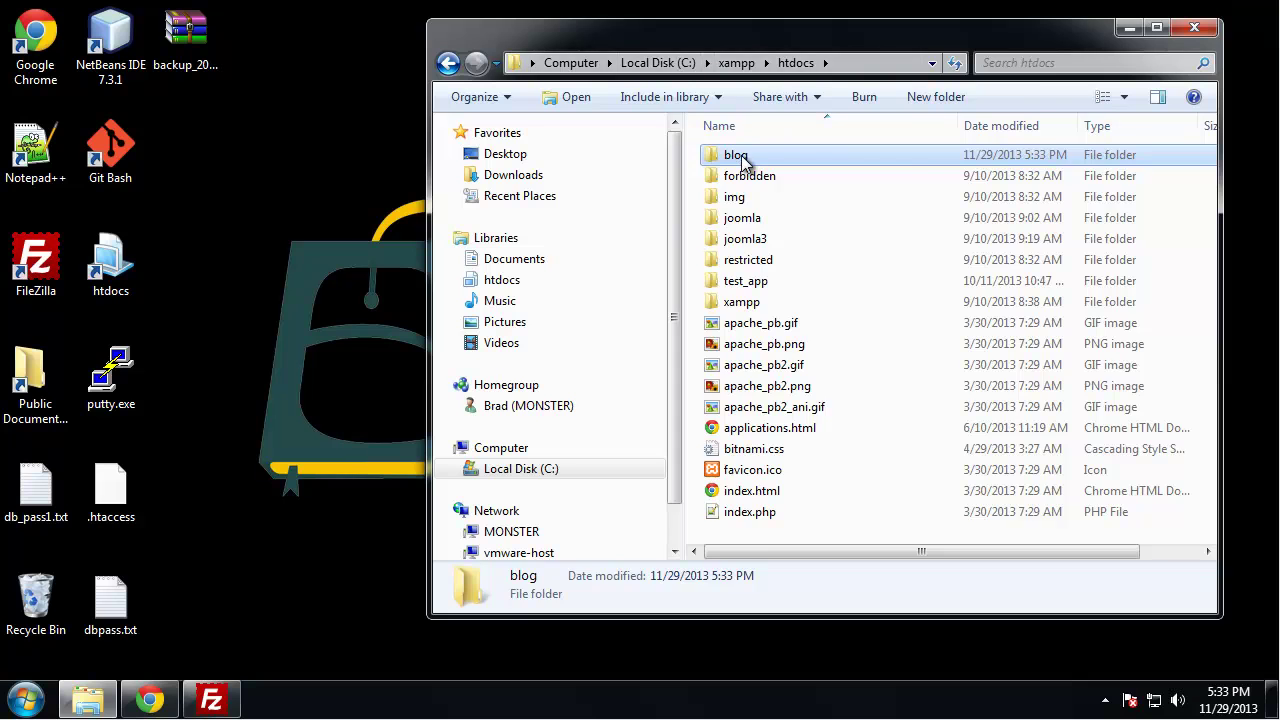
Move the desktop backup archive into the blog folder
double_click(738, 156)
click(219, 72)
drag(186, 65, 850, 300)
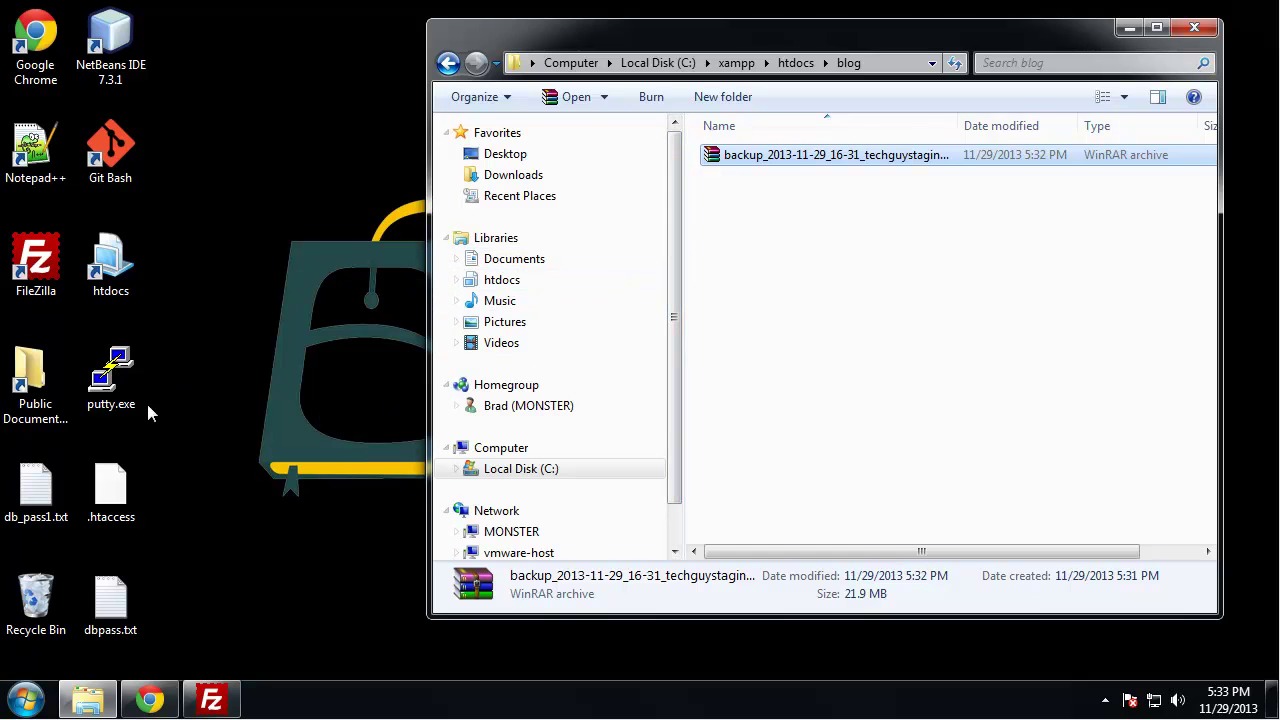
click(92, 705)
Open the XCloner plugin zip from Downloads in WinRAR, inside the xcloner-backup-and-restore folder
click(92, 705)
double_click(30, 380)
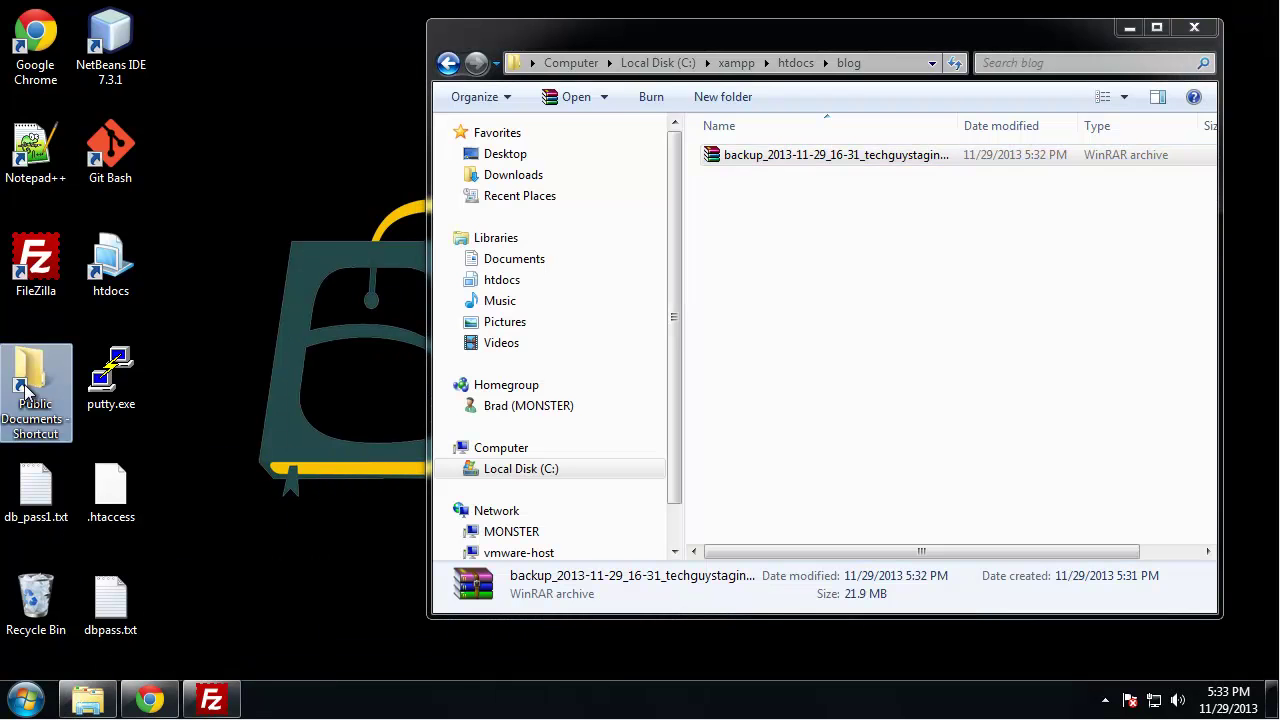
click(538, 200)
drag(677, 66, 263, 60)
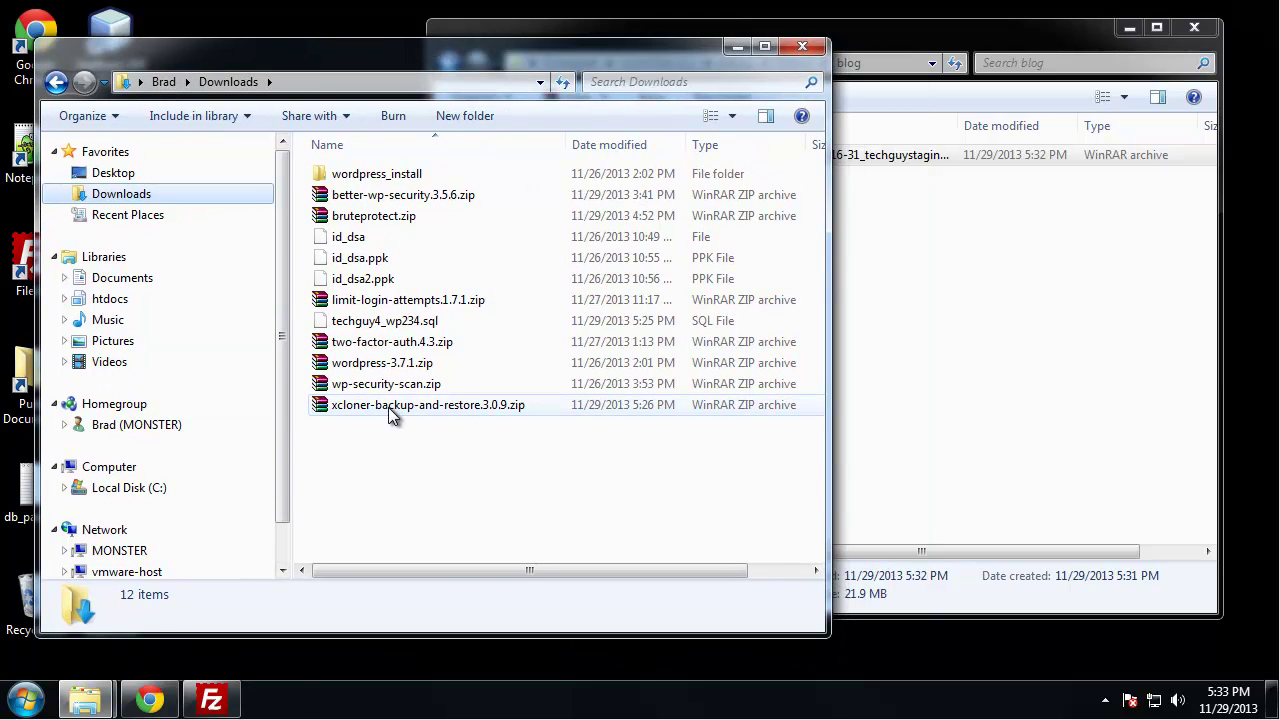
double_click(388, 405)
double_click(232, 225)
Extract xcloner.php into the blog folder and close the WinRAR archive
scroll(317, 308, down, 7)
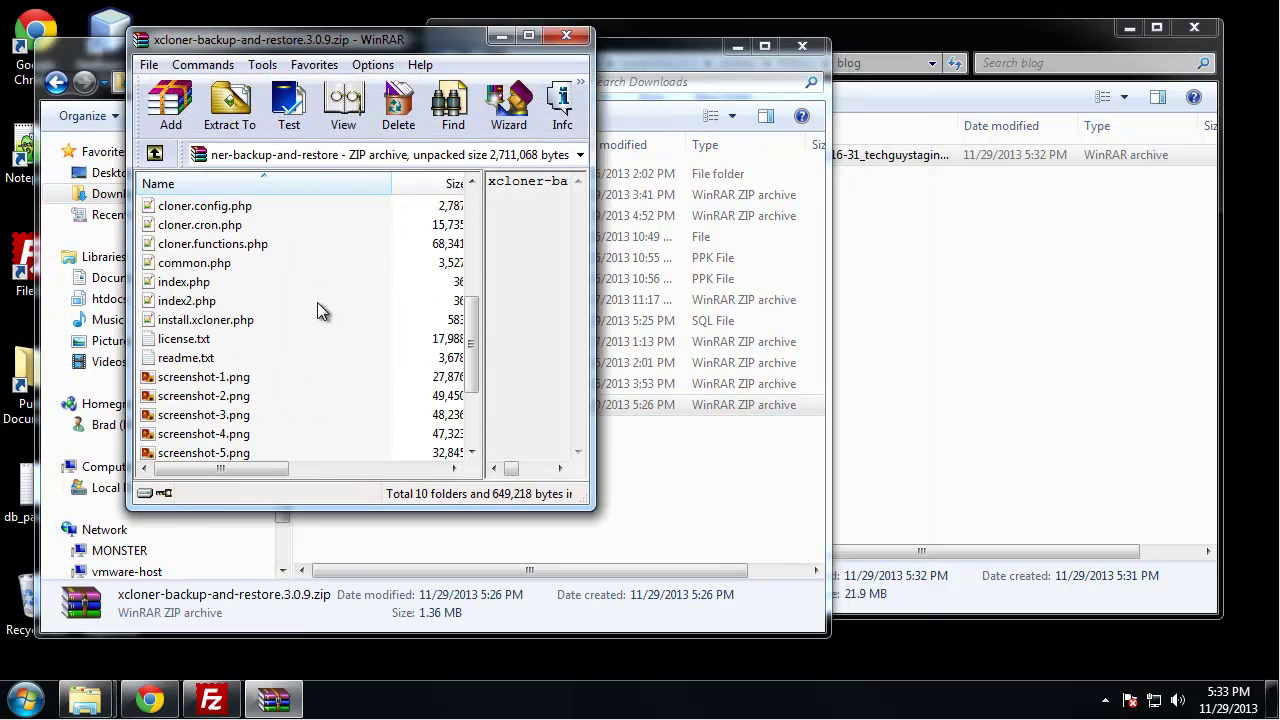
click(192, 436)
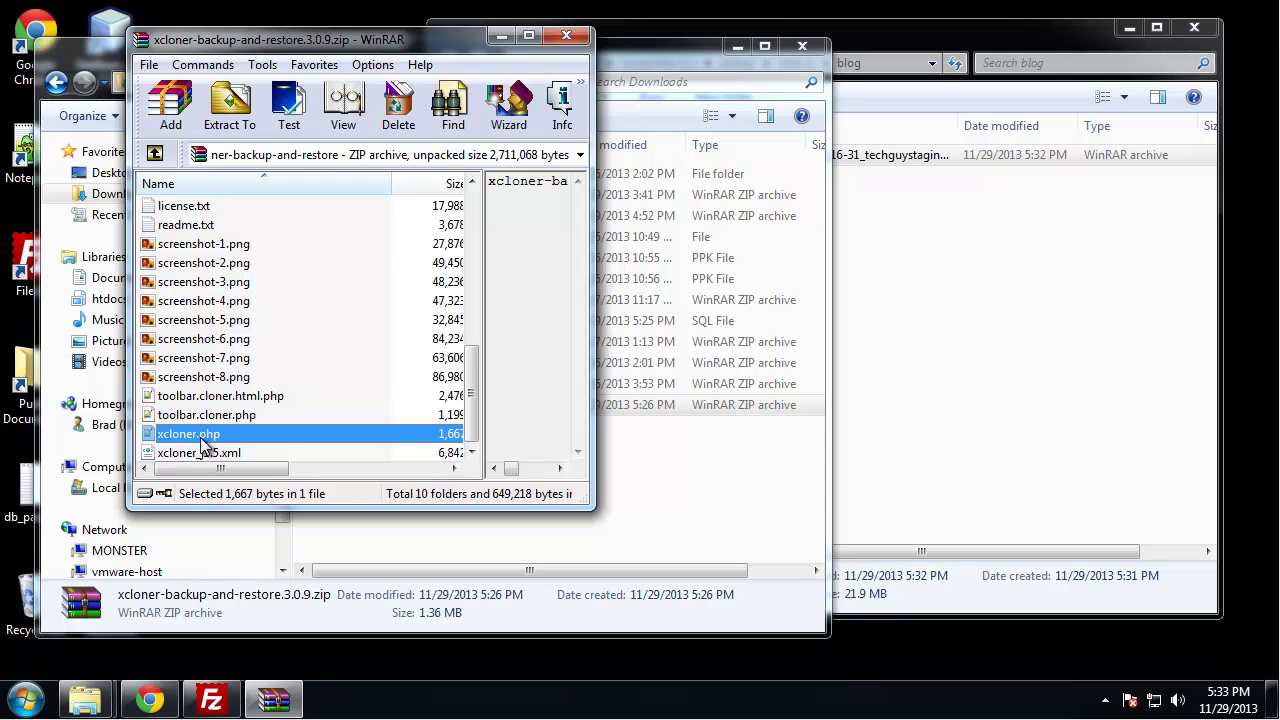
drag(207, 441, 1004, 395)
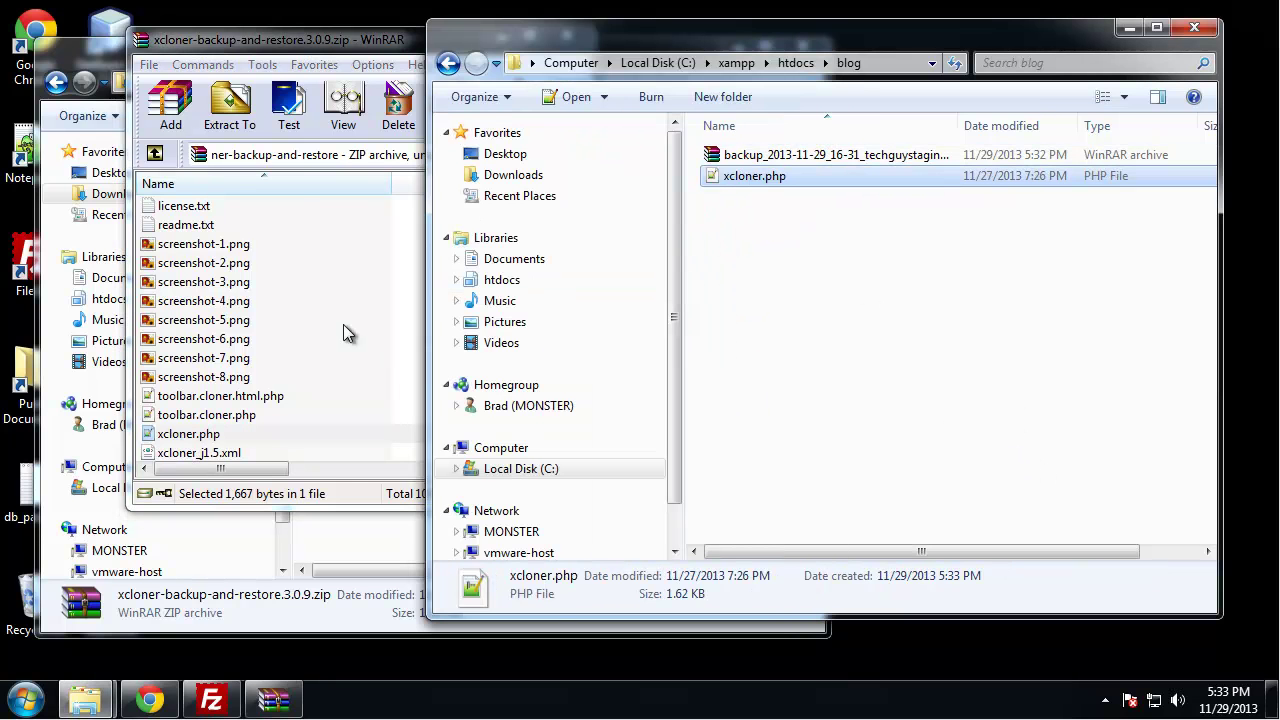
click(310, 45)
click(567, 40)
drag(661, 41, 648, 63)
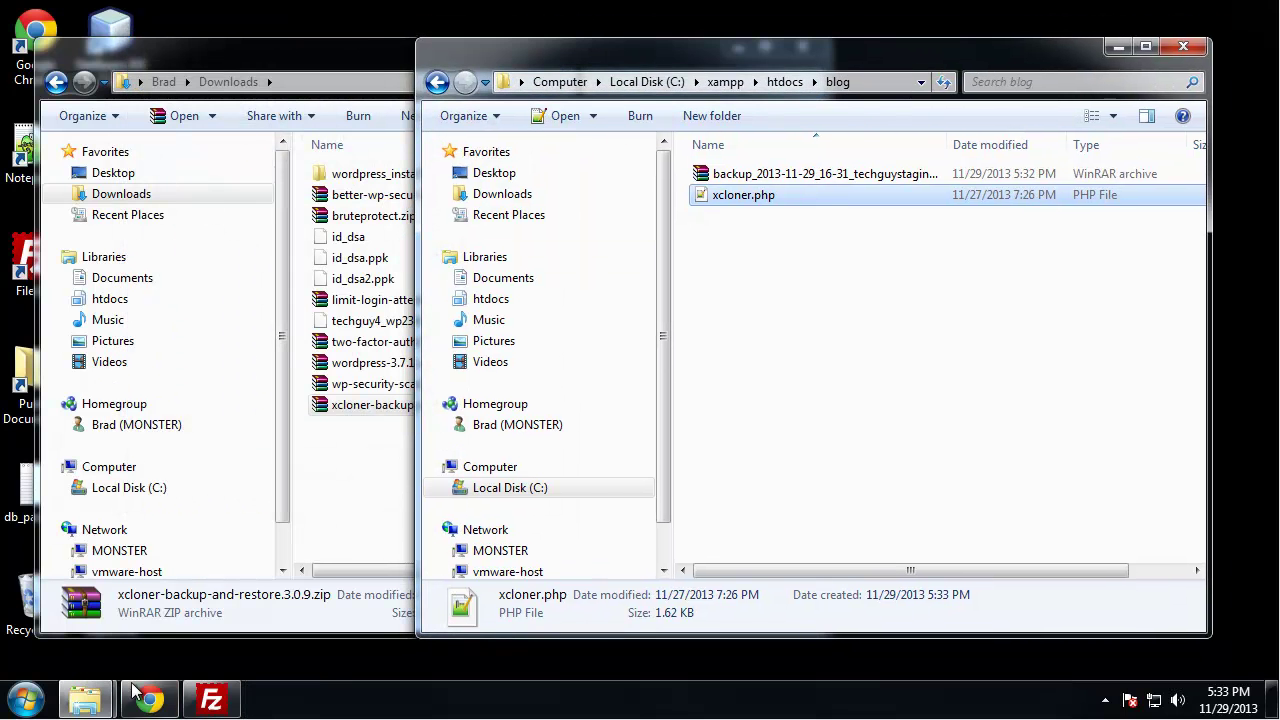
click(150, 699)
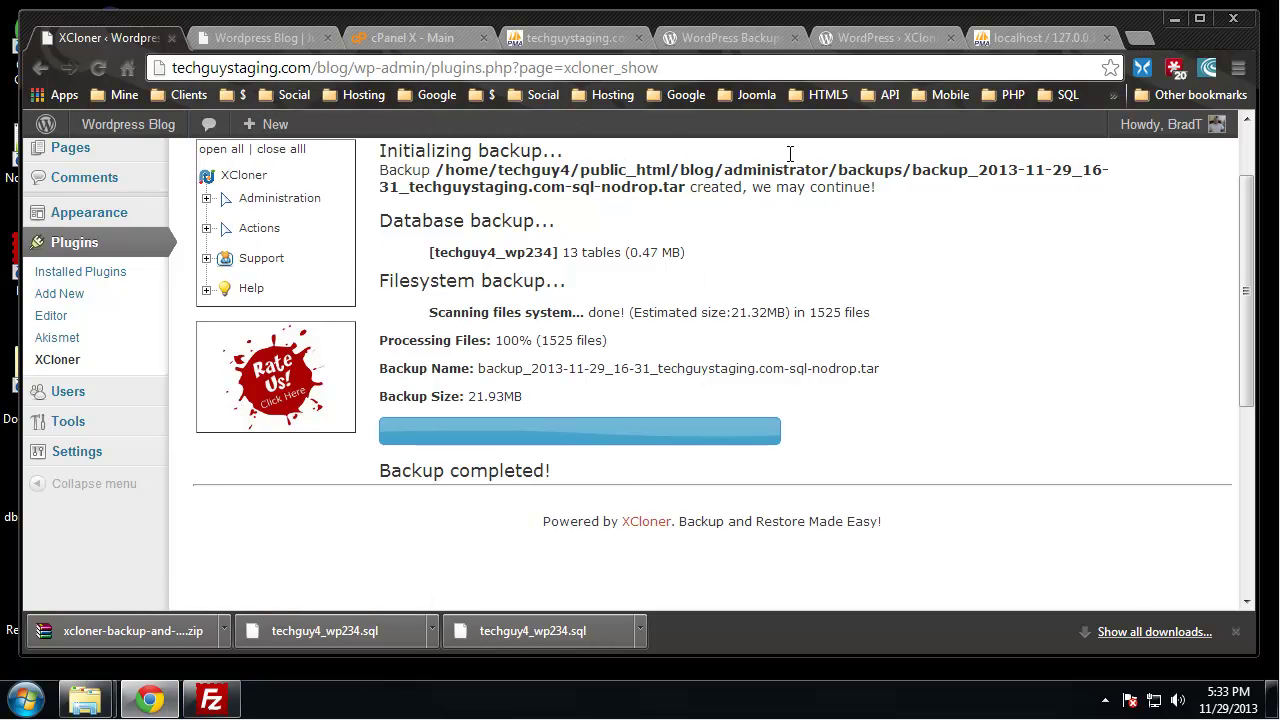
Load localhost/blog, run xcloner.php (undefined add_action() error), close that tab and minimize Chrome
click(927, 38)
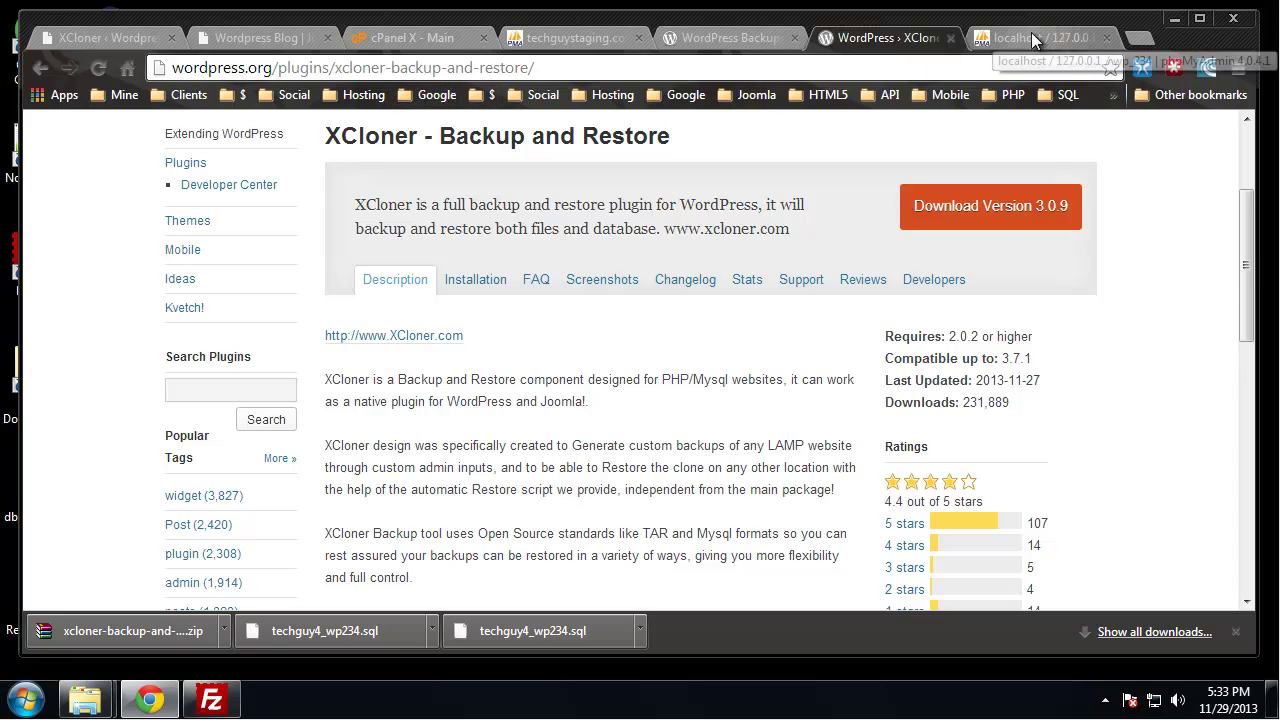
click(810, 68)
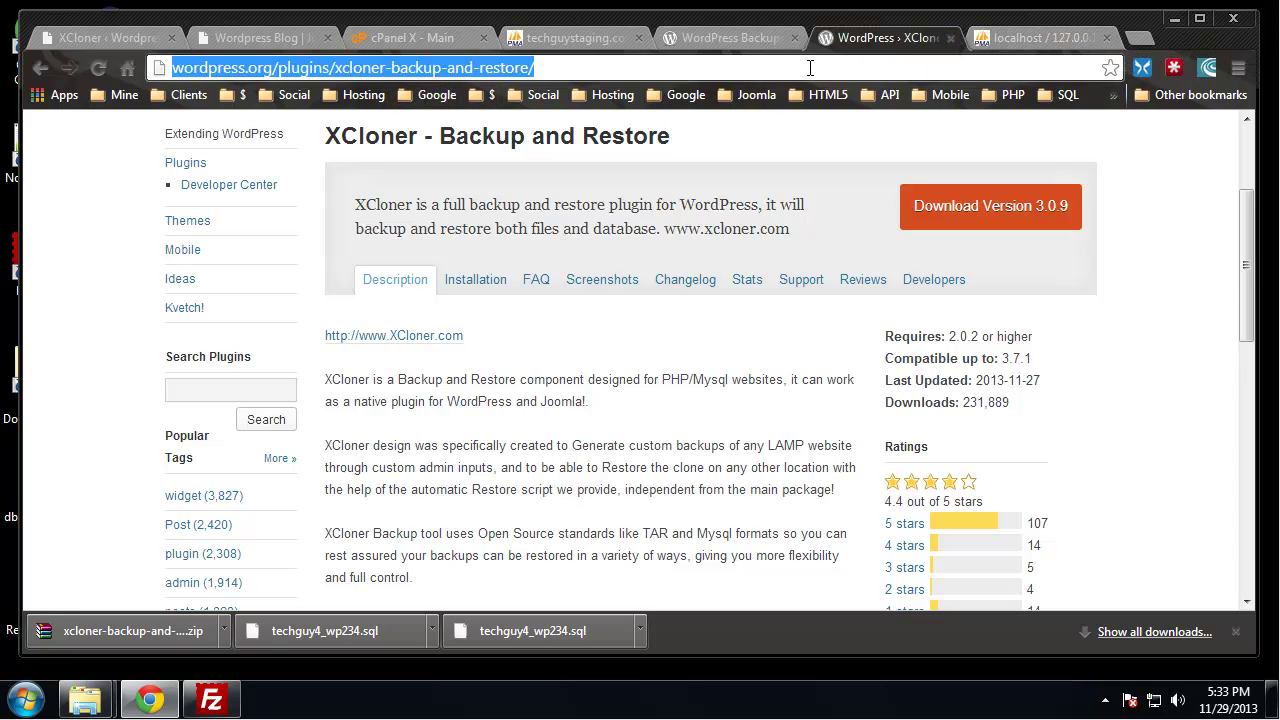
text(localhost)
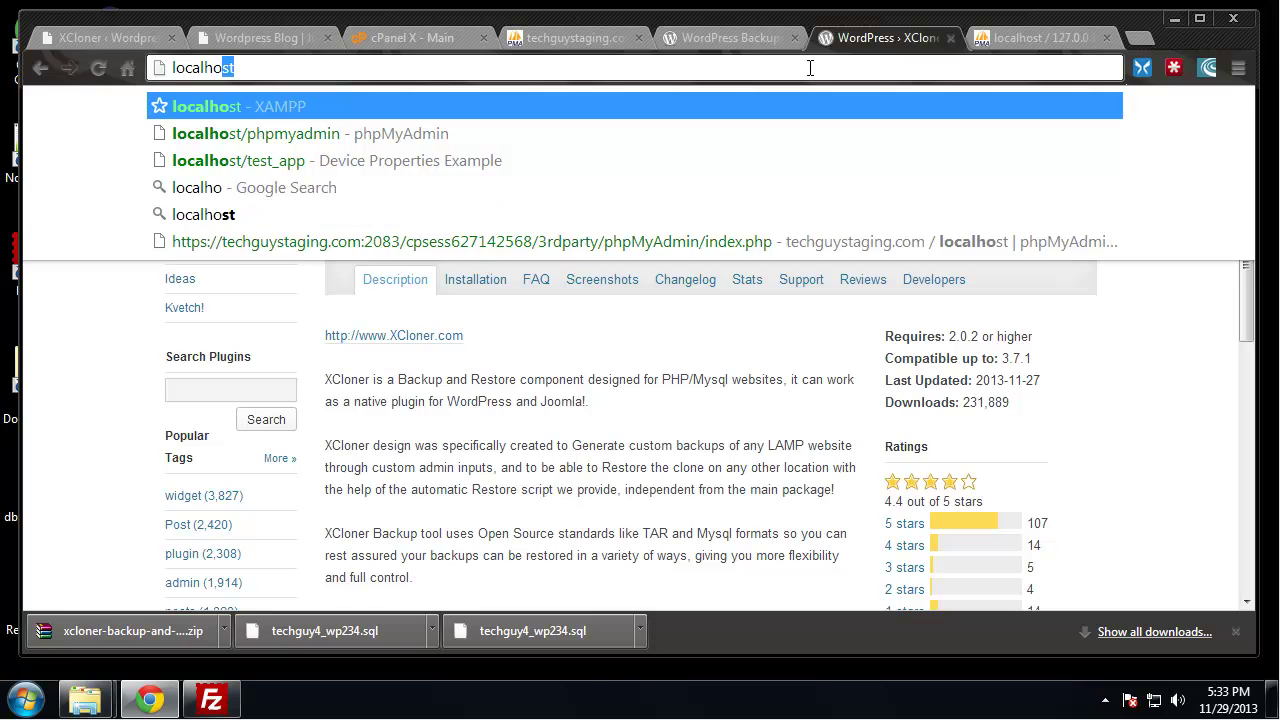
text(/blog)
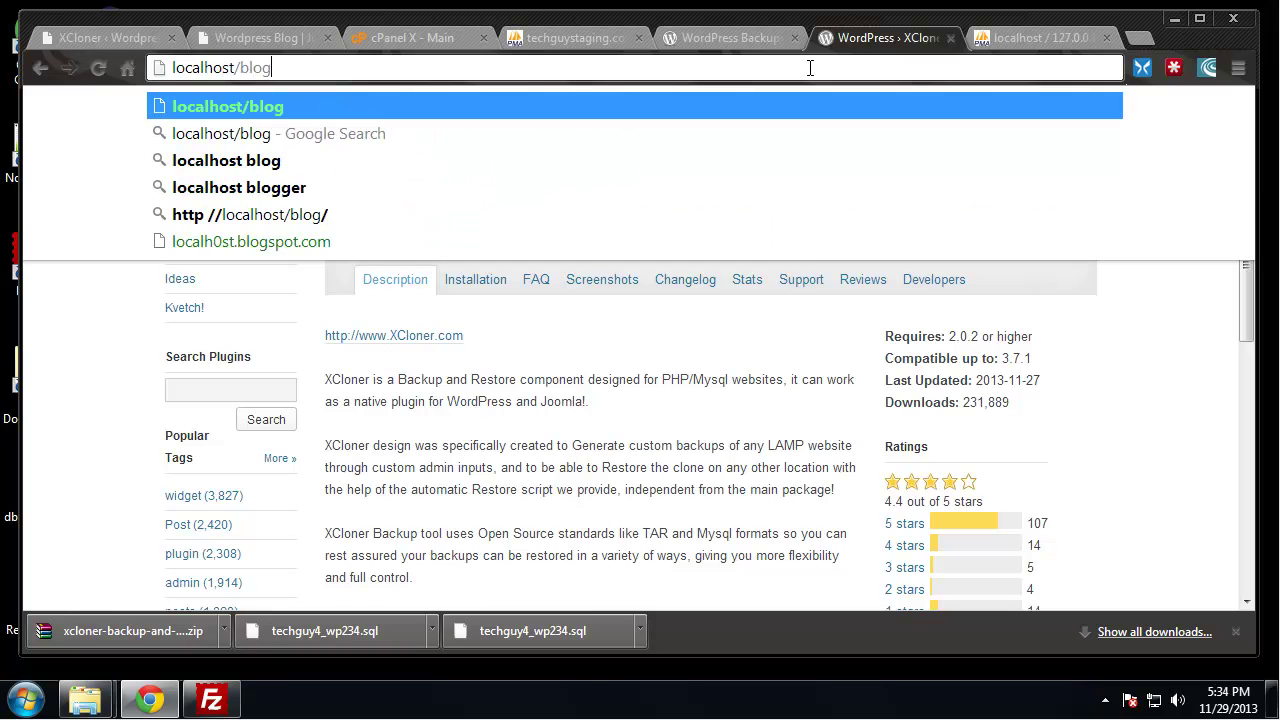
key(Return)
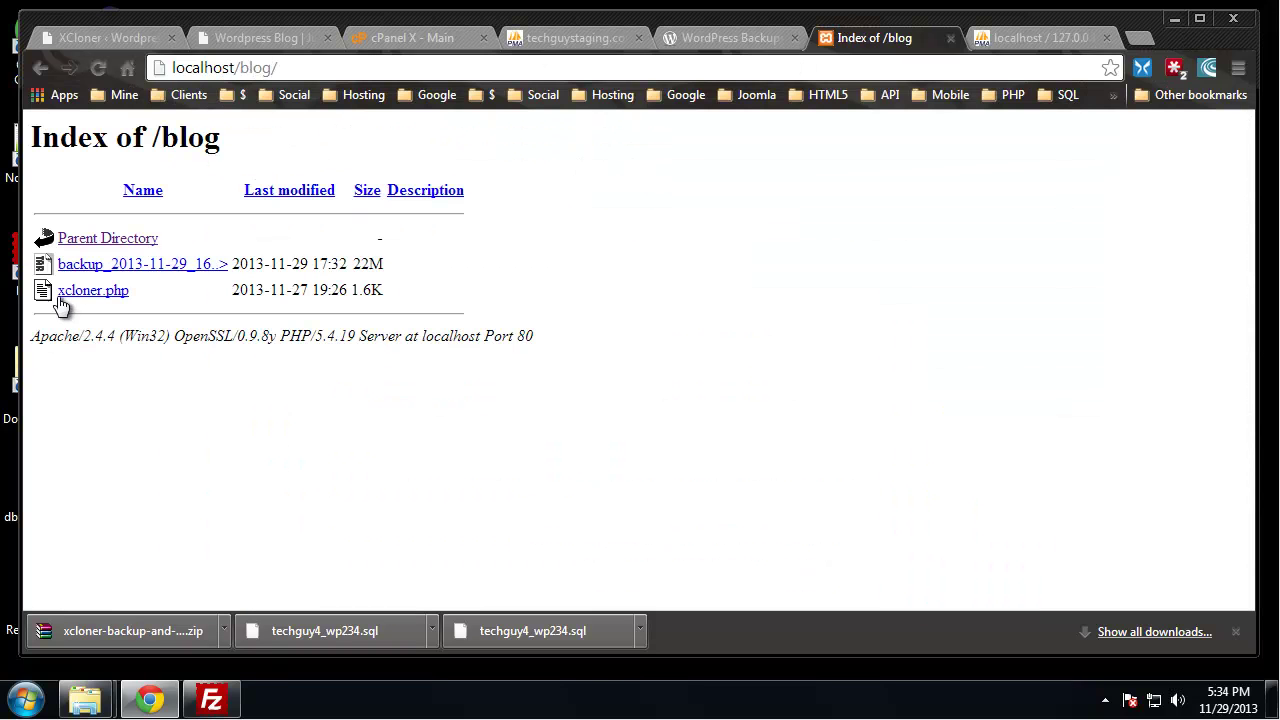
click(62, 292)
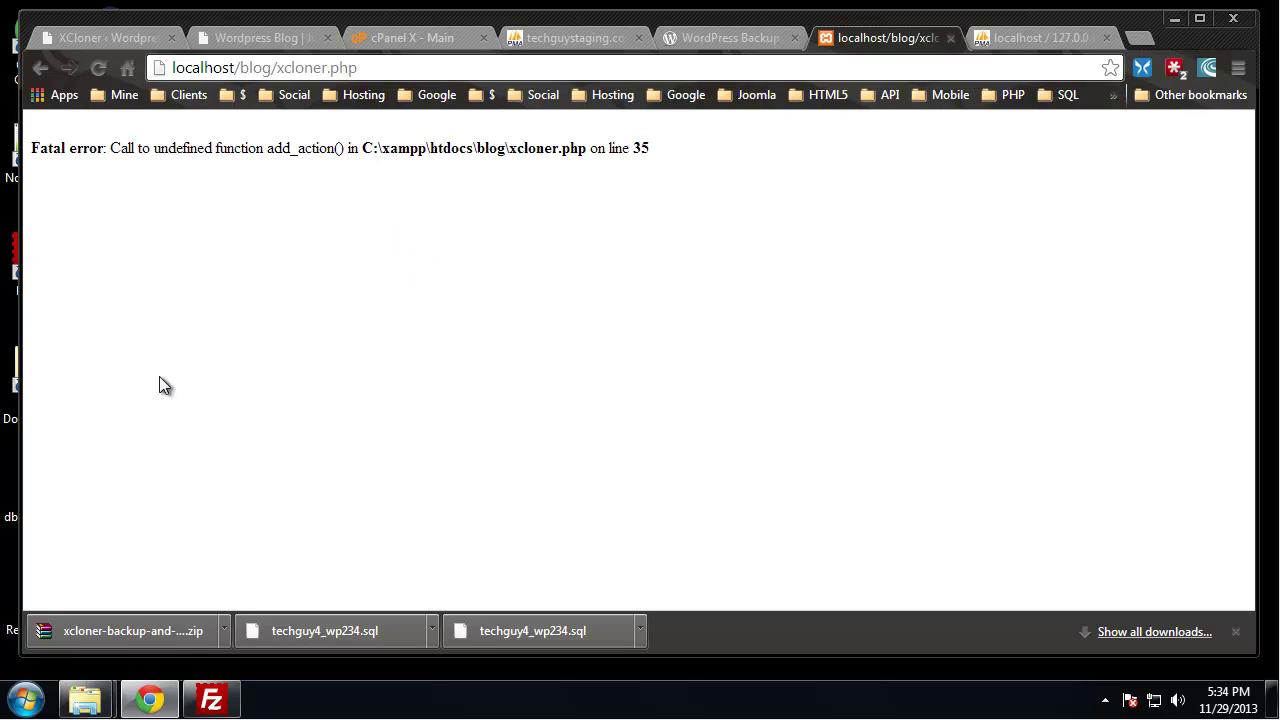
click(948, 38)
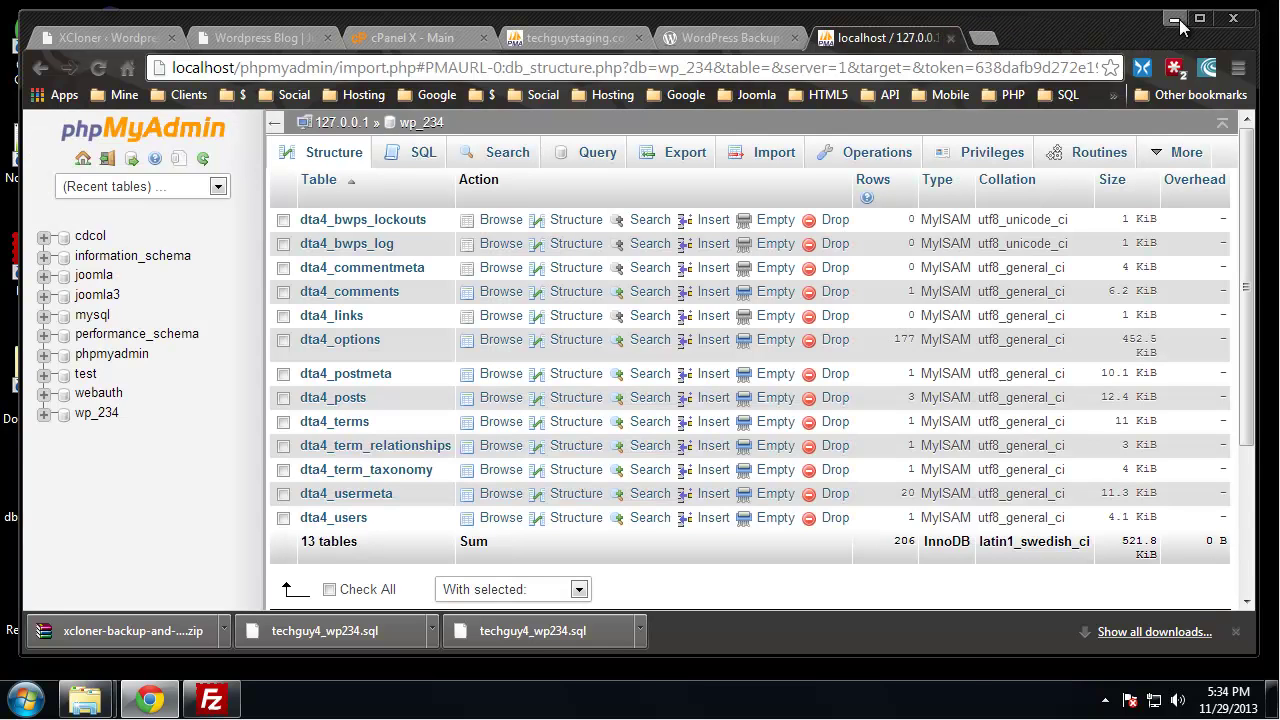
click(1173, 19)
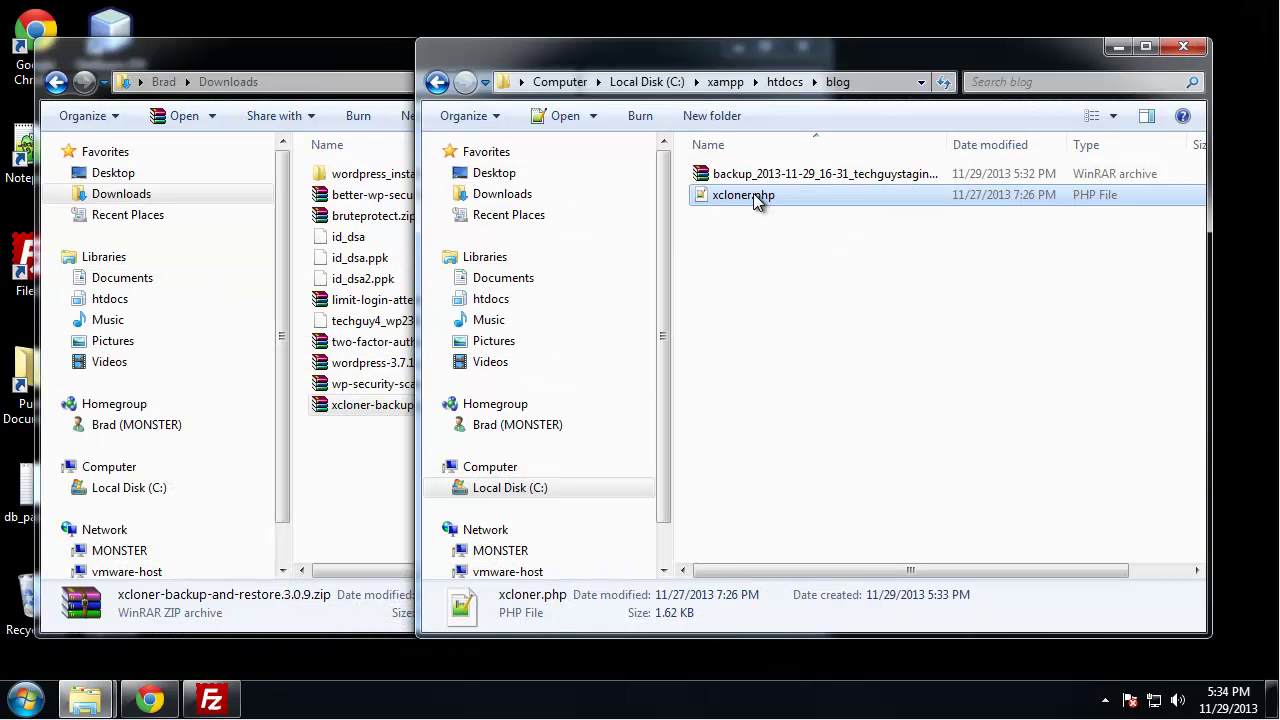
Search Google for 'xcloner' in a new tab
click(150, 698)
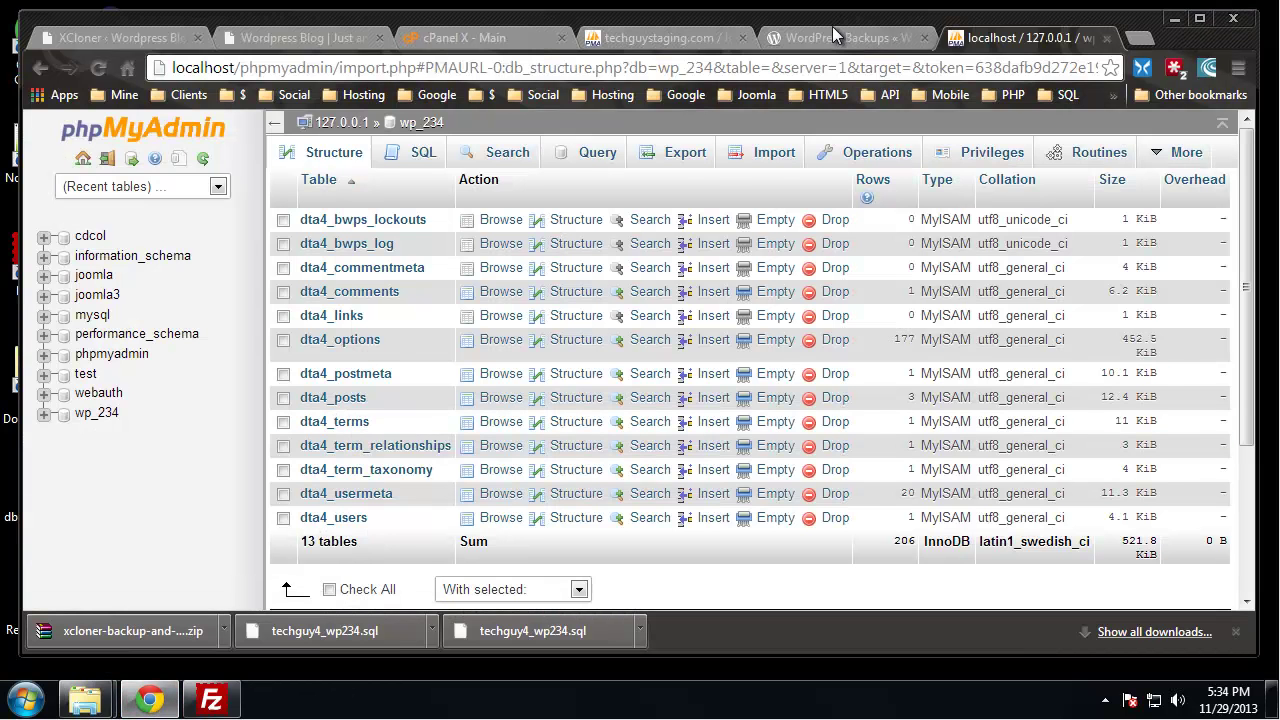
click(838, 37)
scroll(553, 347, up, 1)
click(663, 37)
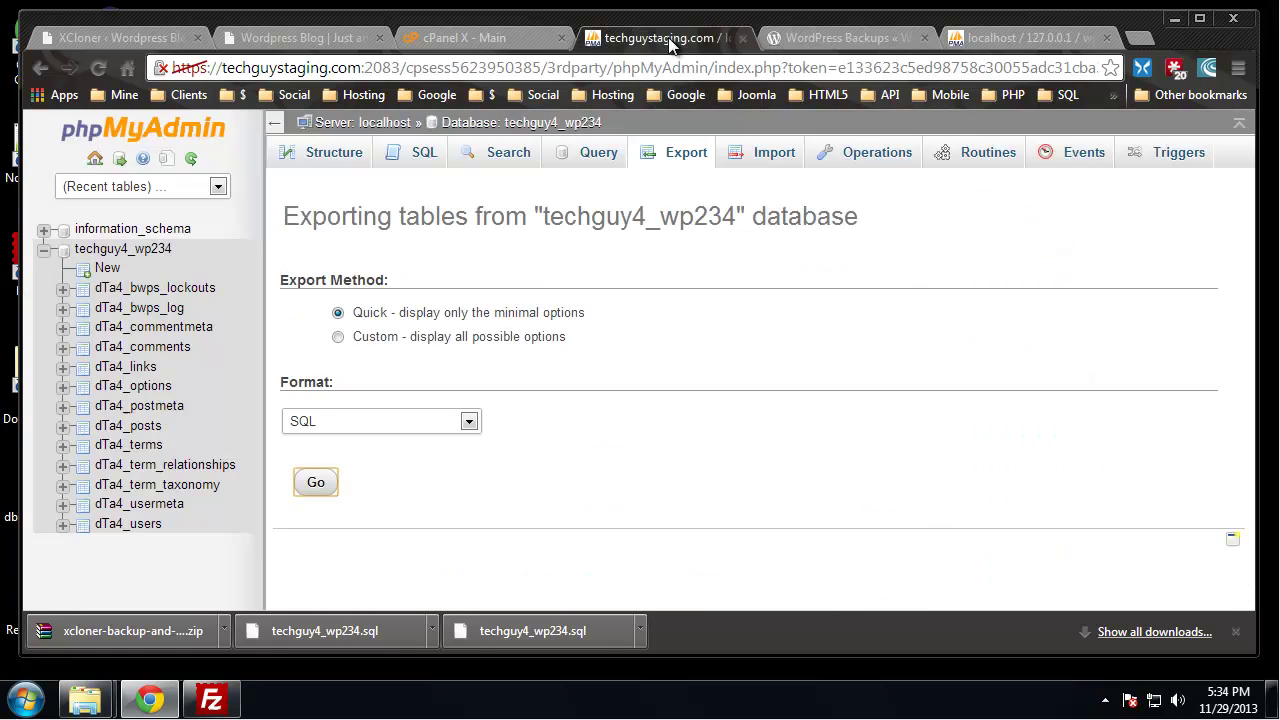
click(1012, 40)
click(1137, 39)
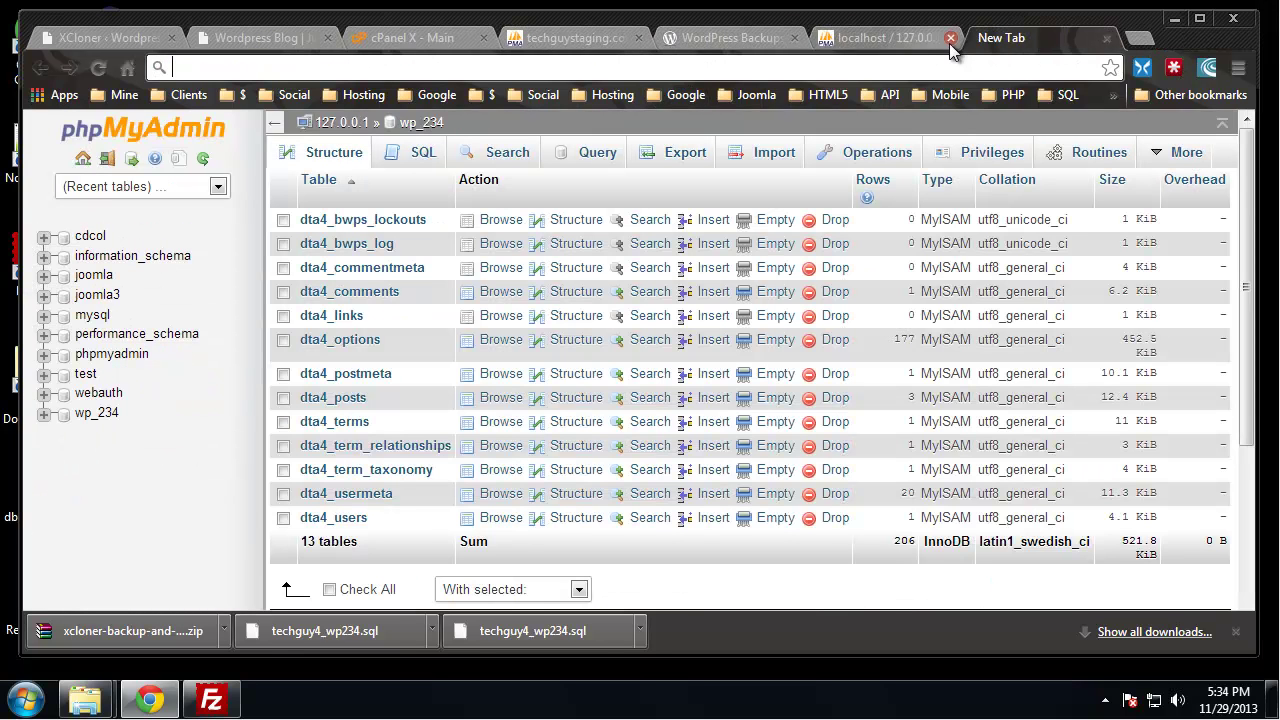
text(x)
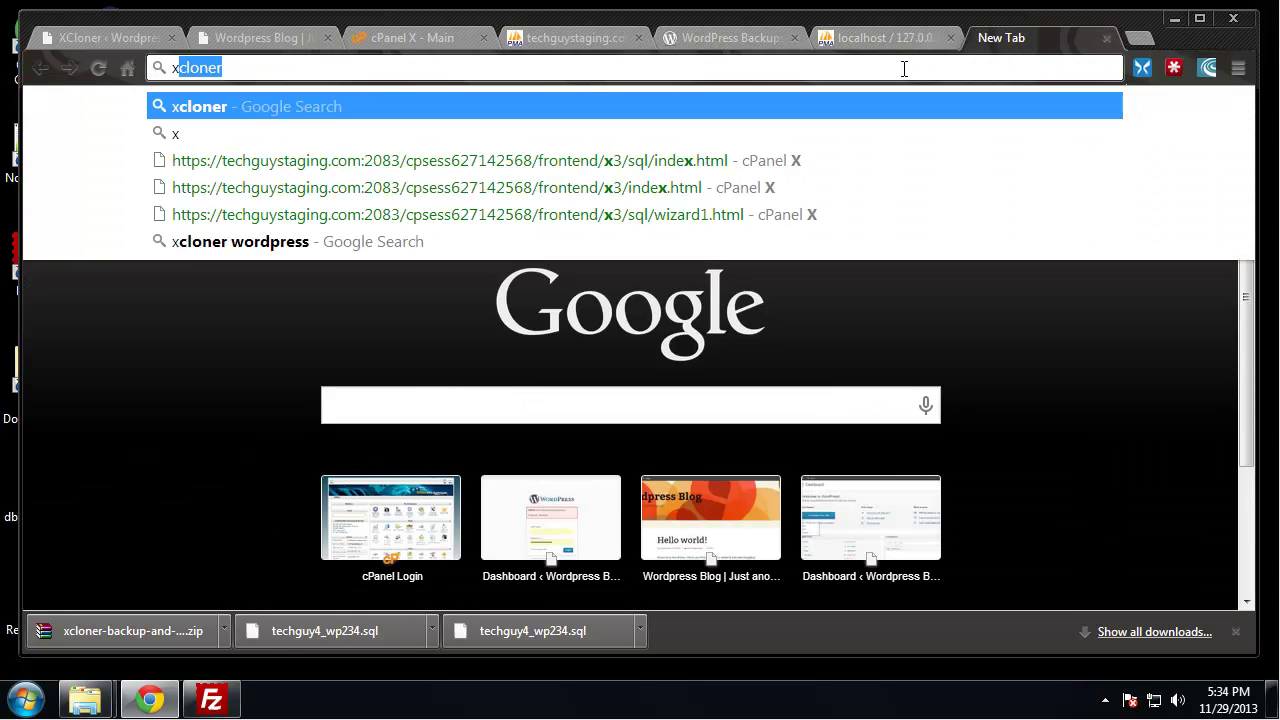
text(cloner)
key(Return)
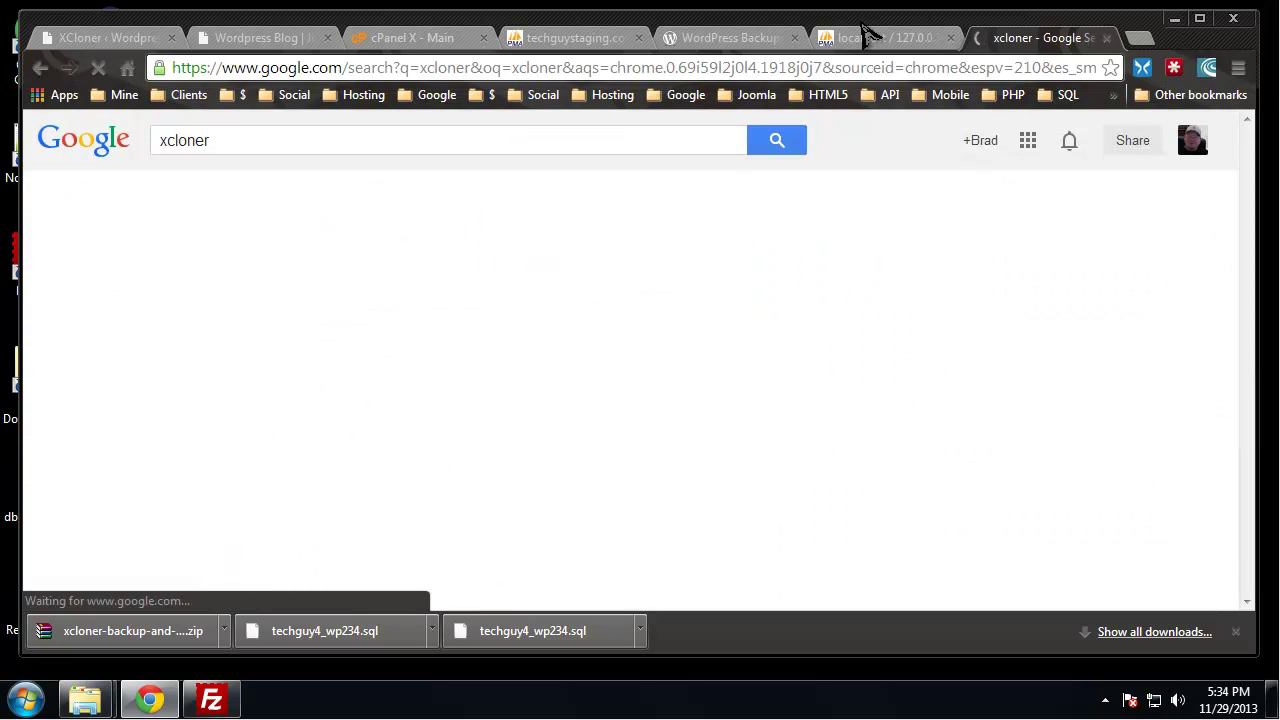
From xcloner.com Download, save the XCloner for Wordpress V3.x 3.0.9 zip and open it in WinRAR
click(250, 272)
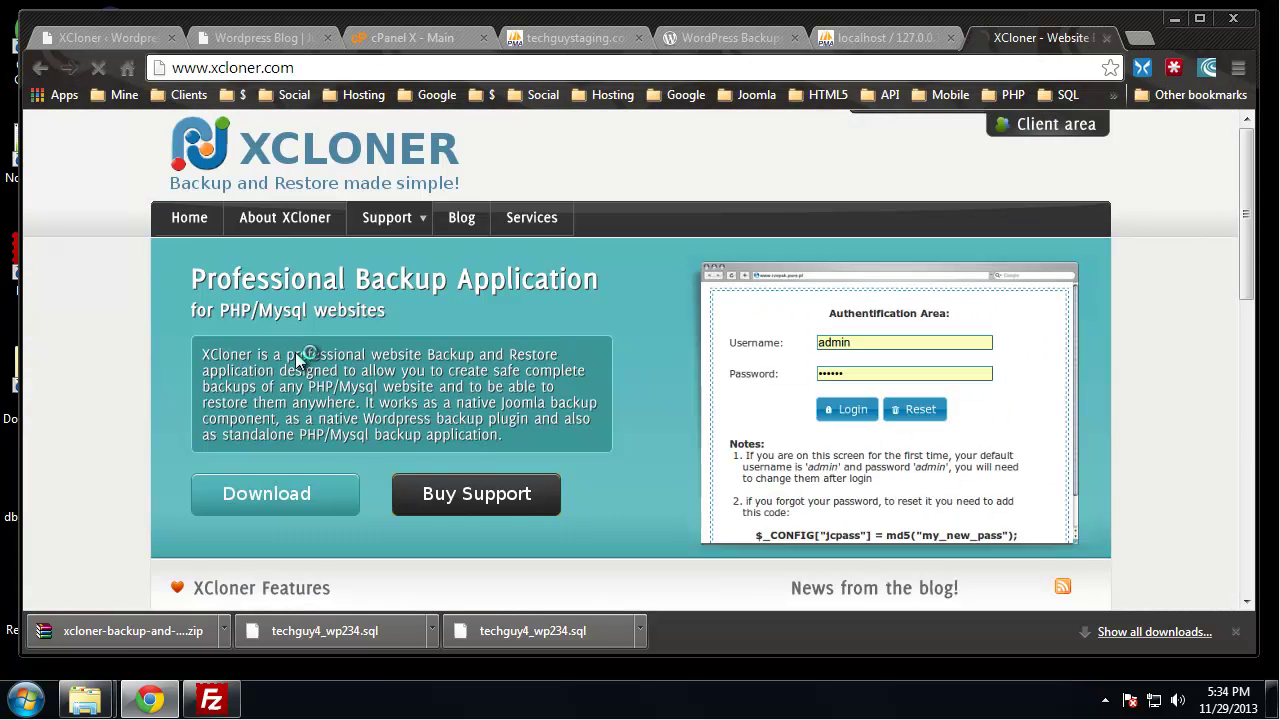
scroll(295, 352, down, 1)
click(330, 410)
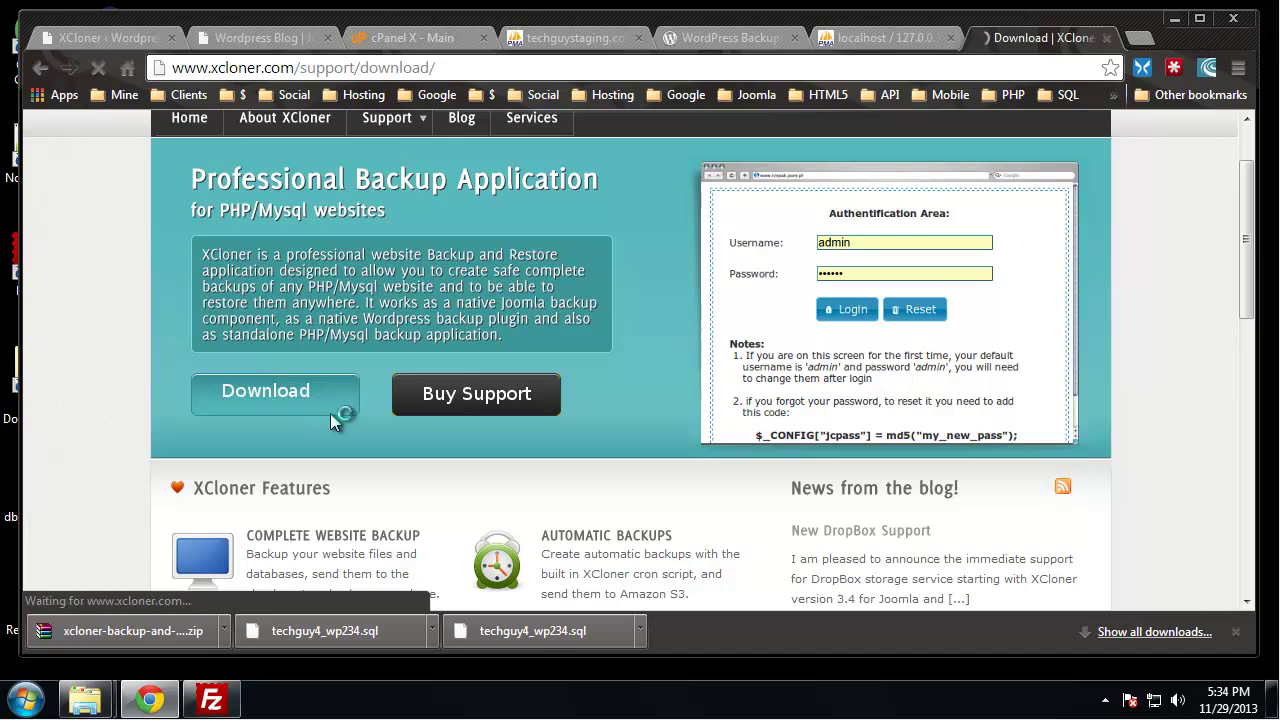
scroll(295, 441, down, 2)
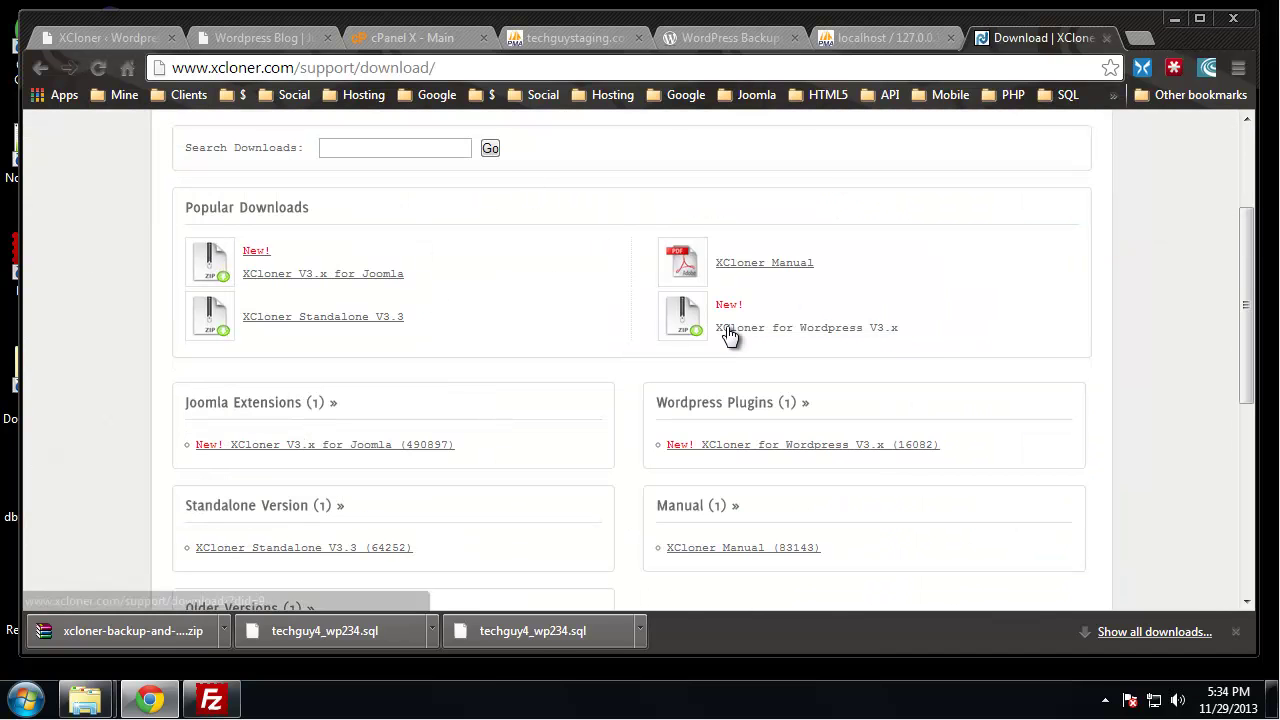
click(831, 330)
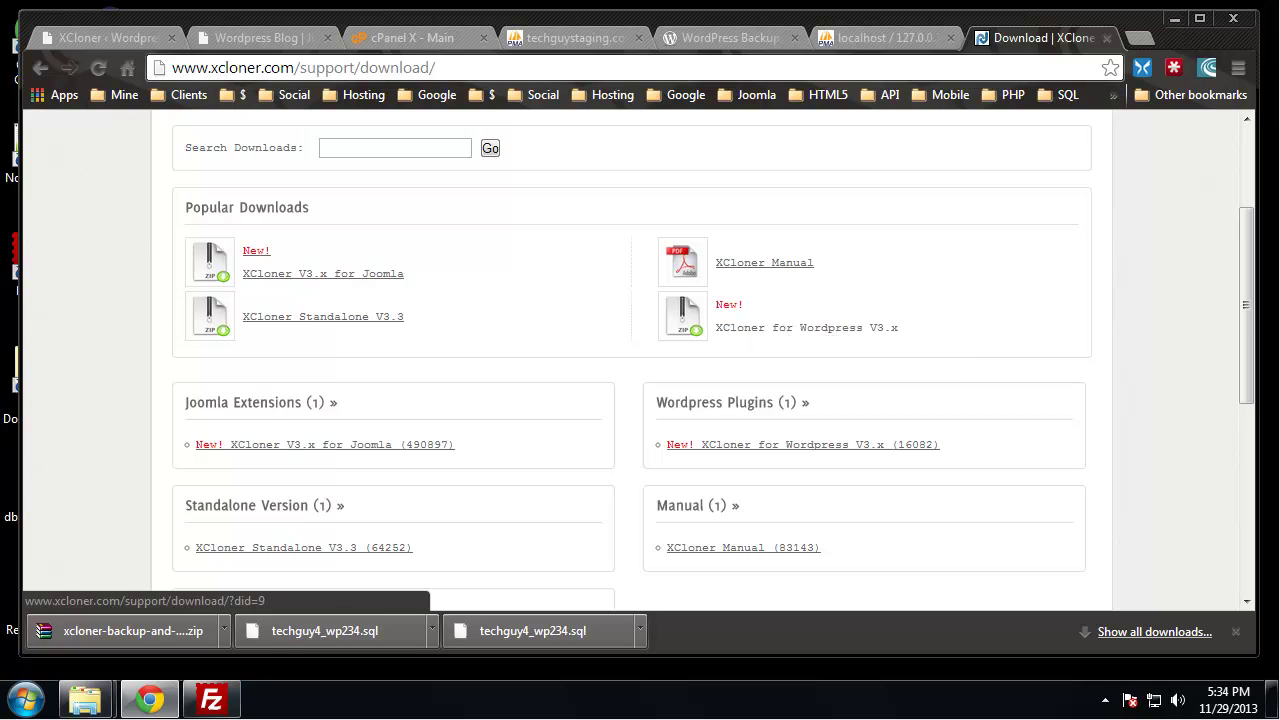
click(250, 468)
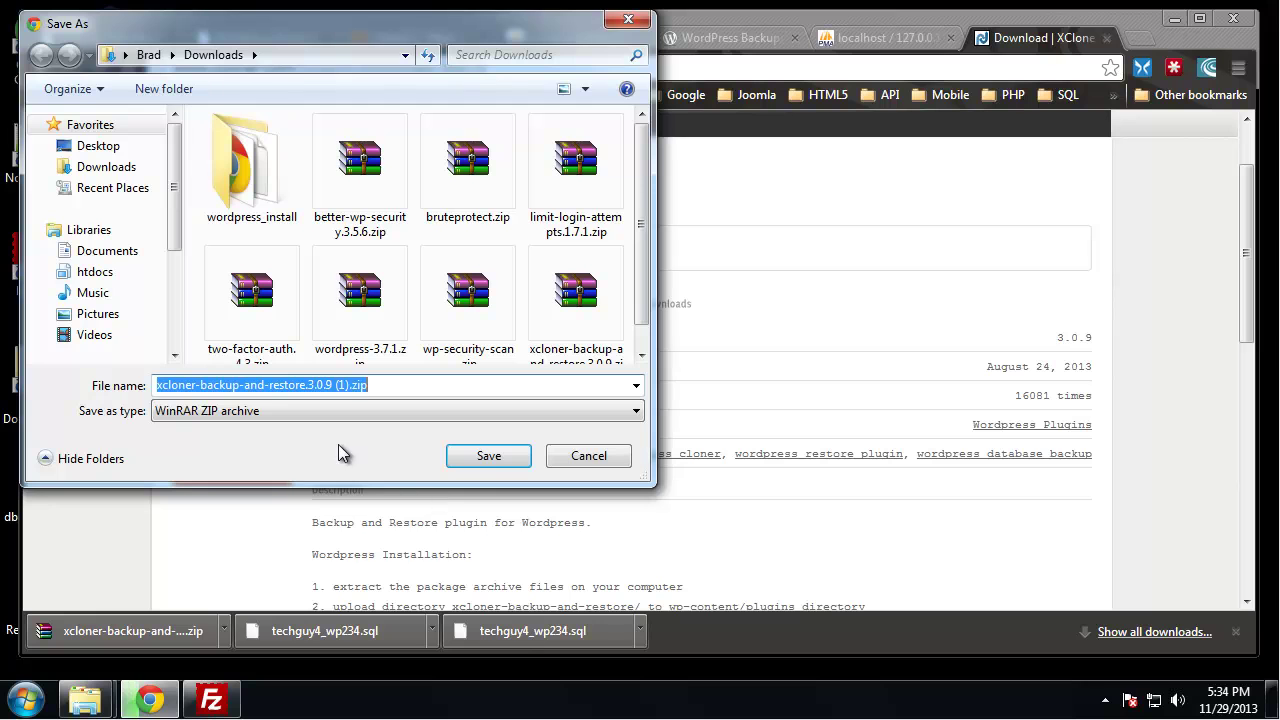
click(487, 456)
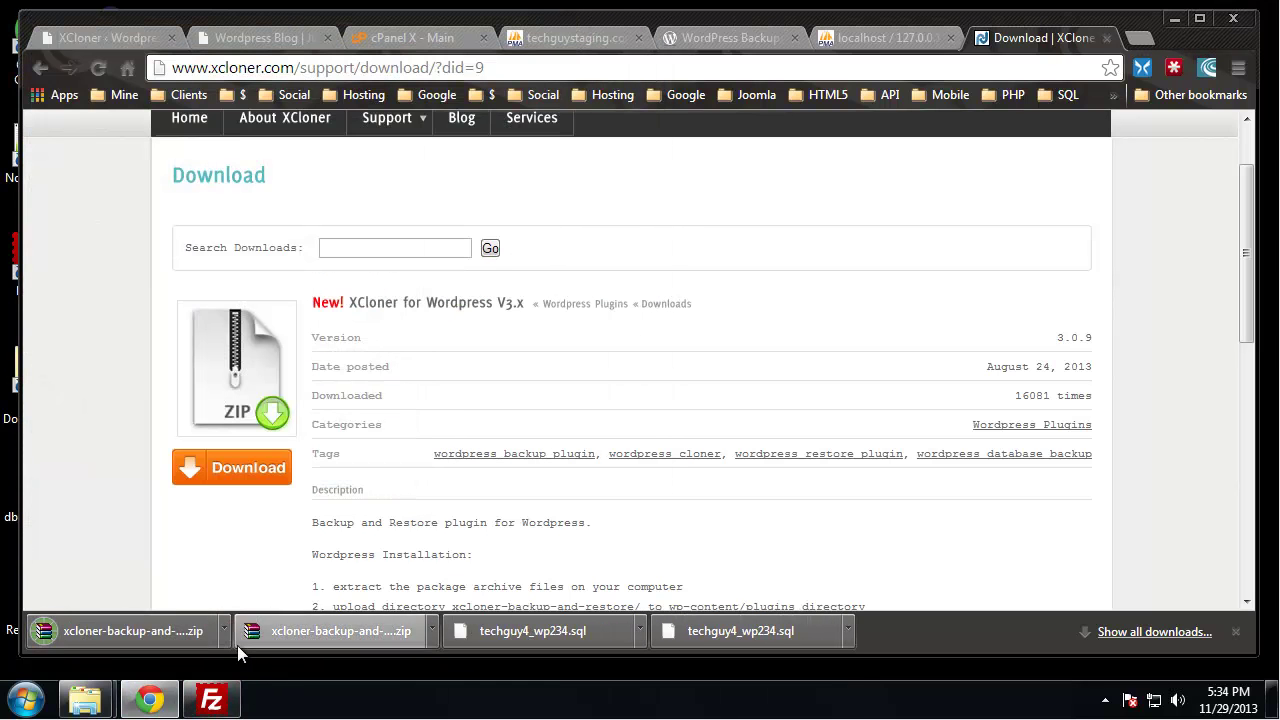
click(188, 631)
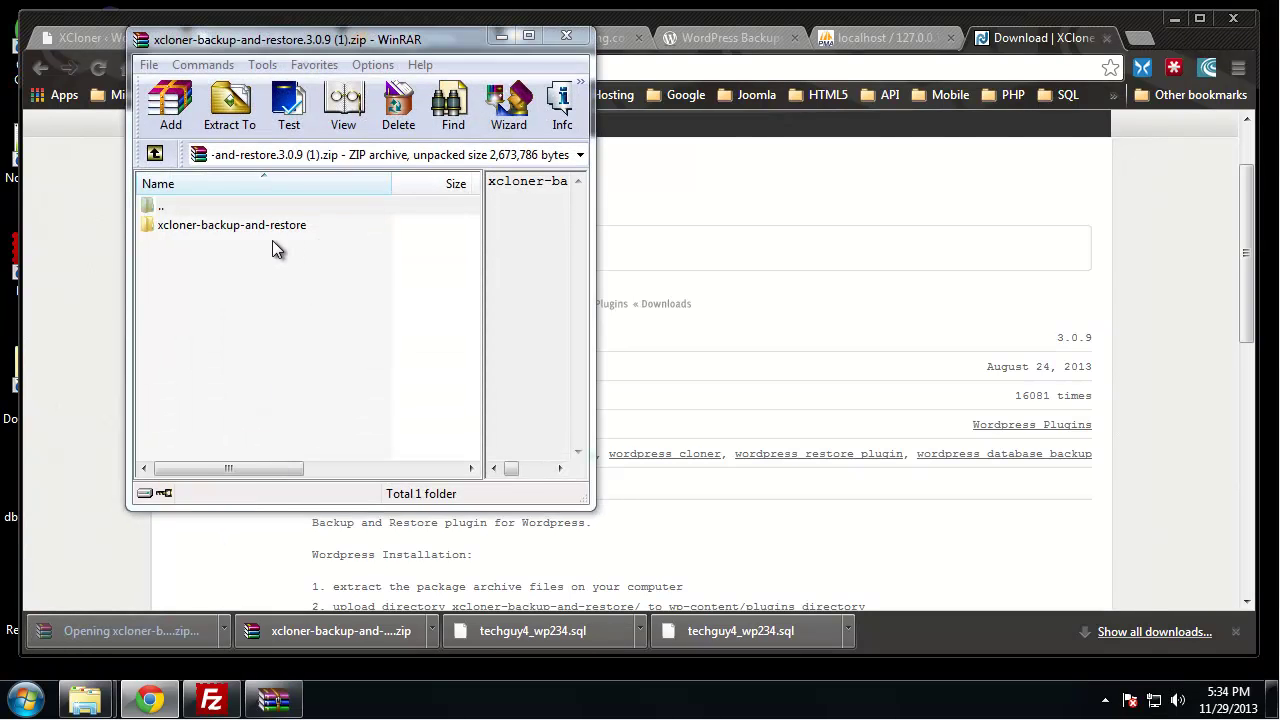
Browse to xcloner-backup-and-restore\restore in the zip and delete the old blog\xcloner.php
double_click(232, 225)
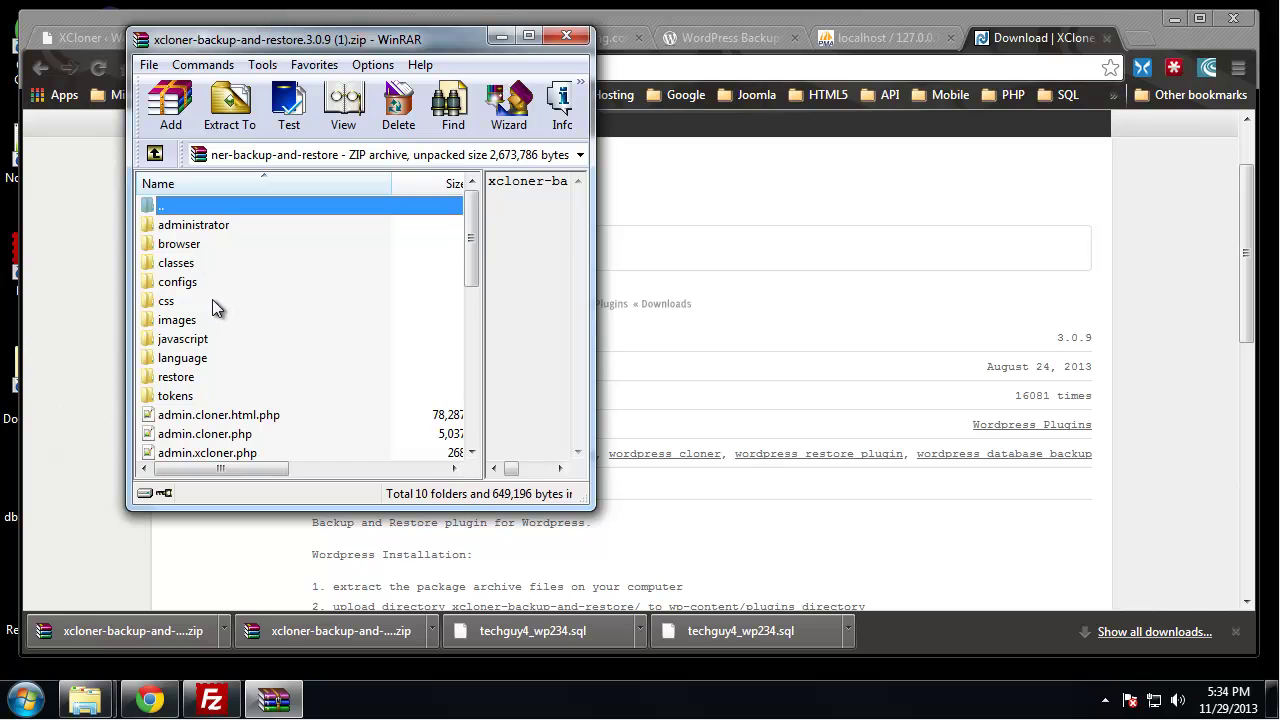
scroll(197, 330, down, 1)
double_click(190, 322)
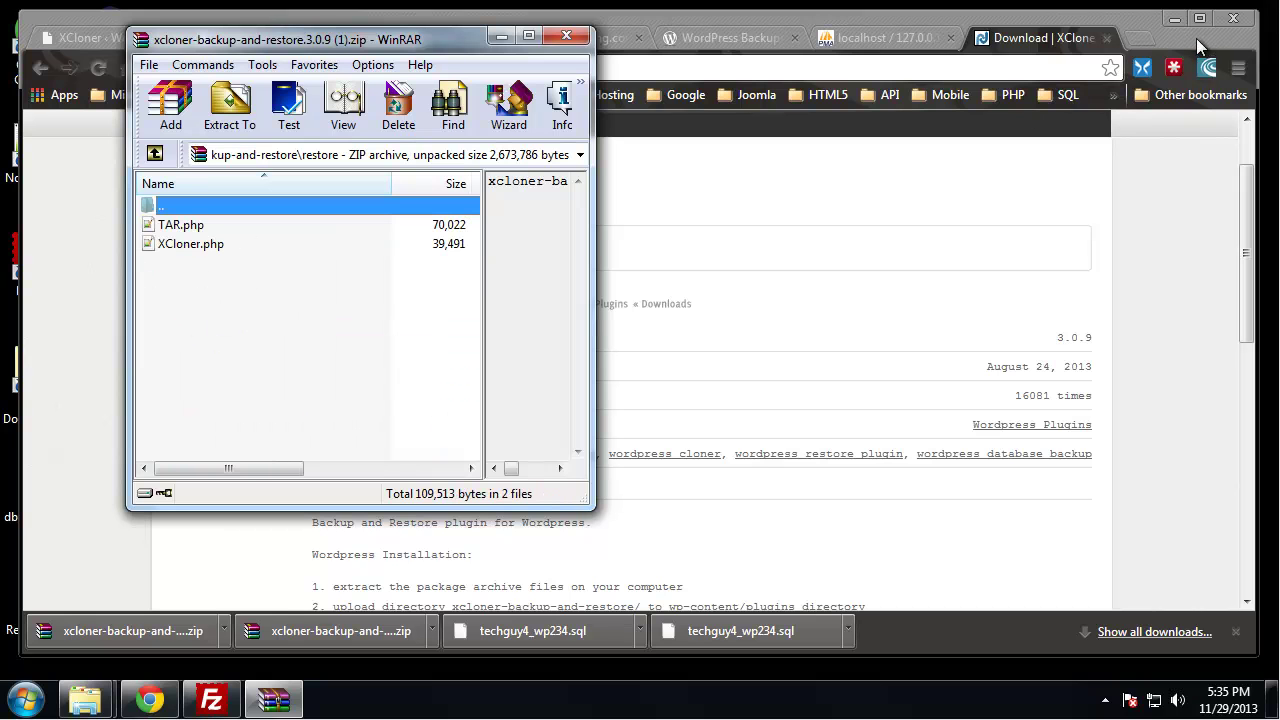
click(1174, 18)
click(759, 200)
right_click(765, 200)
click(866, 564)
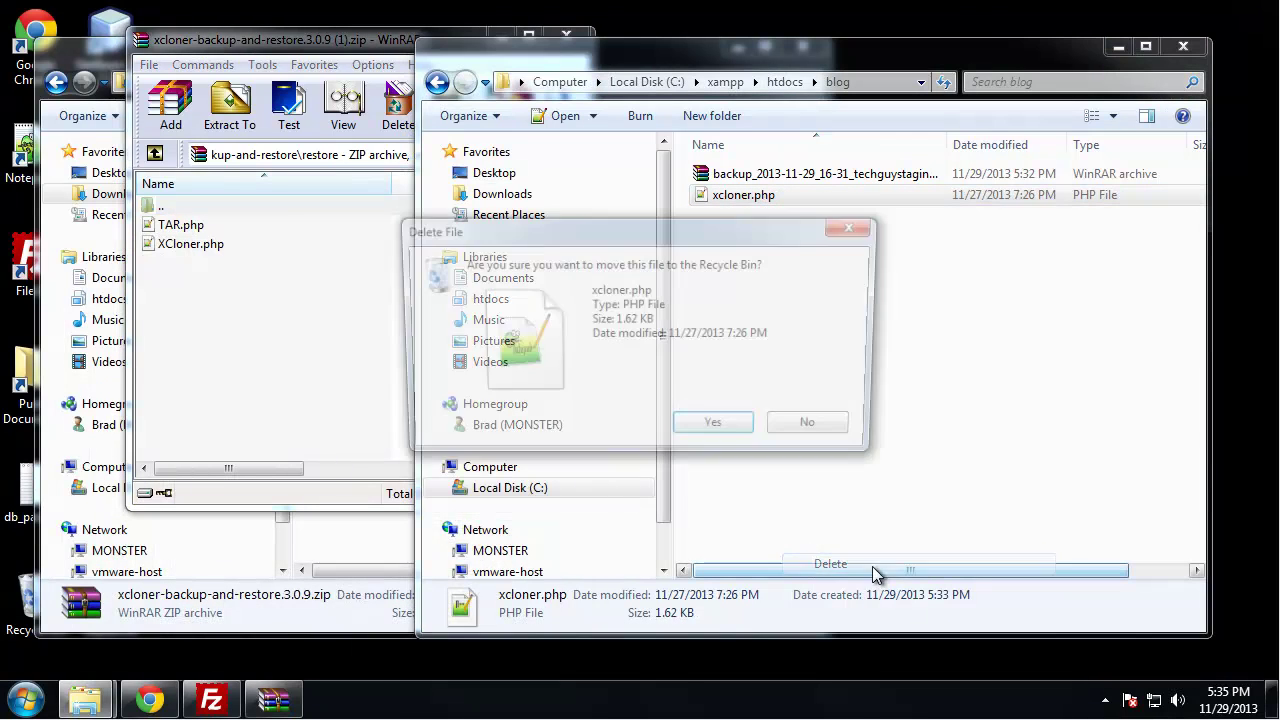
click(720, 426)
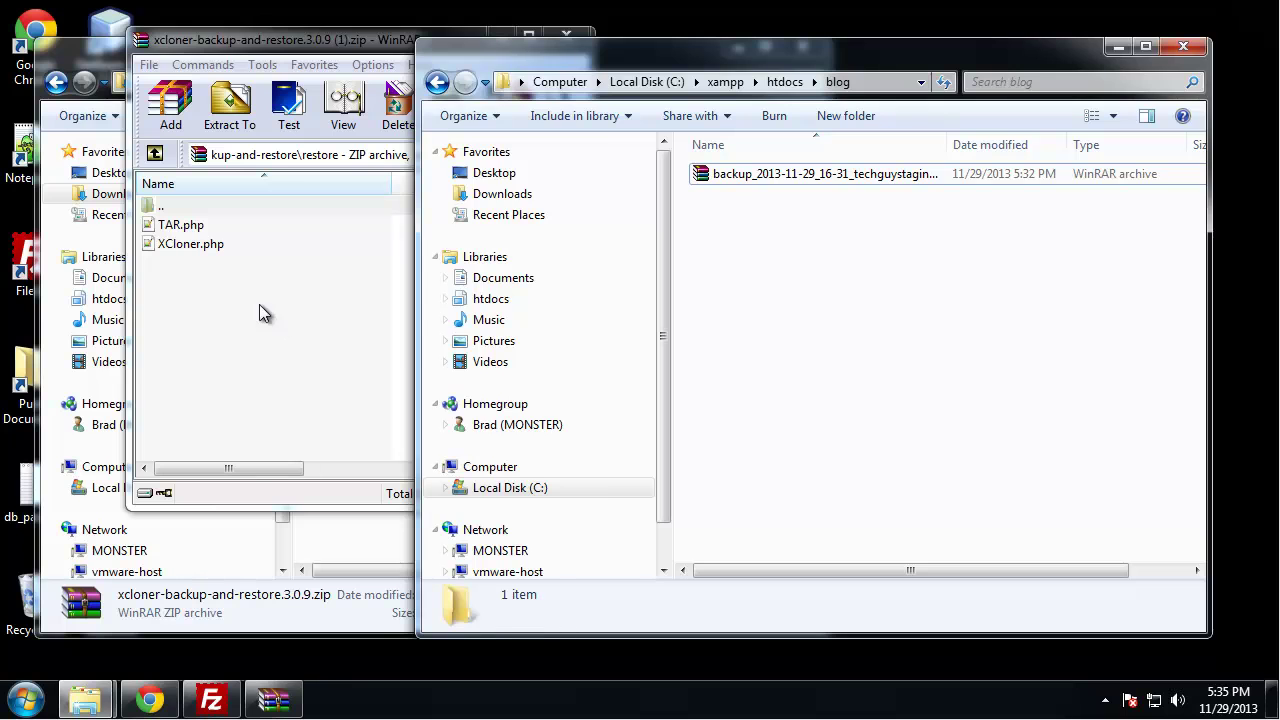
Copy XCloner.php from the restore folder into the blog folder, then return to the staging blog tab
click(222, 251)
drag(201, 244, 826, 350)
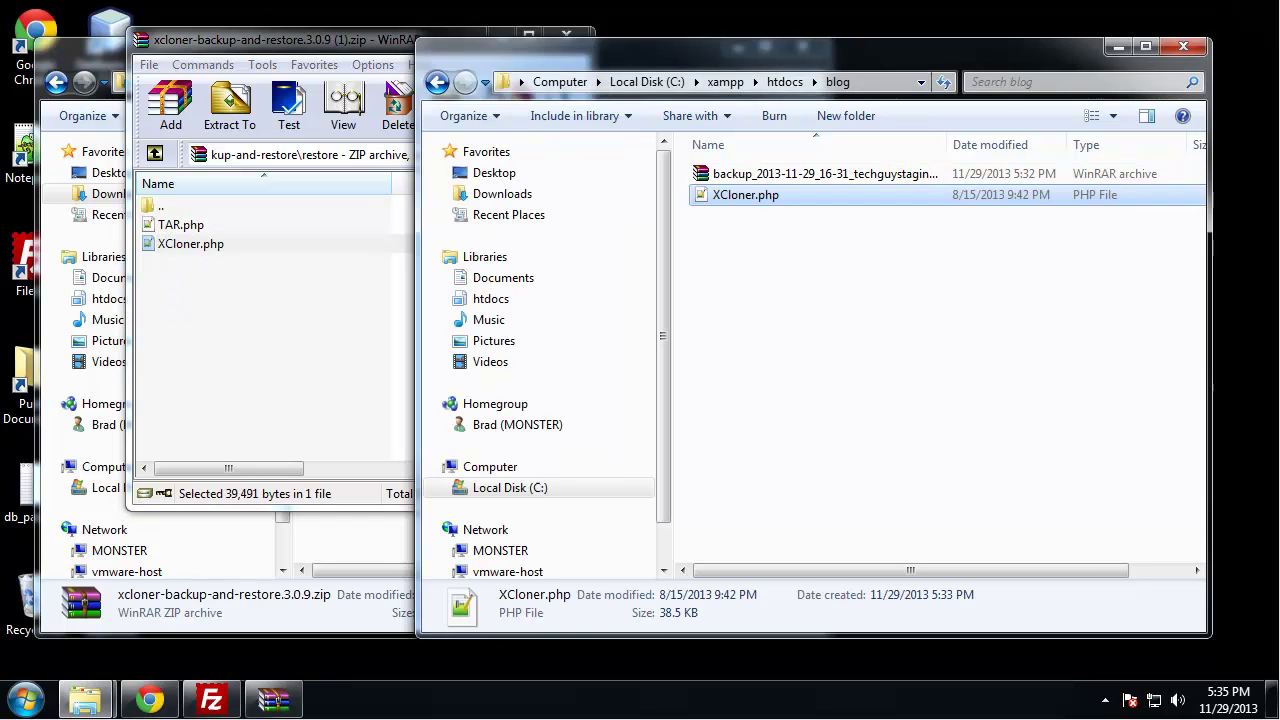
click(149, 699)
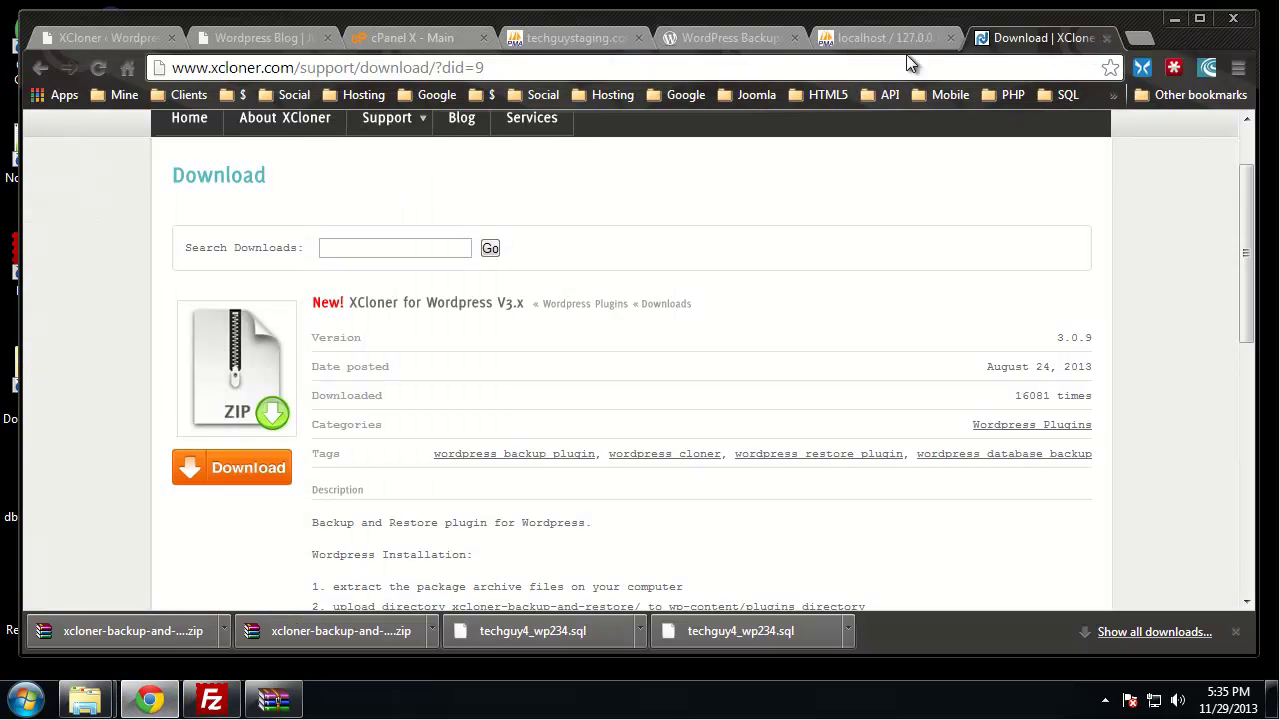
click(882, 40)
click(724, 40)
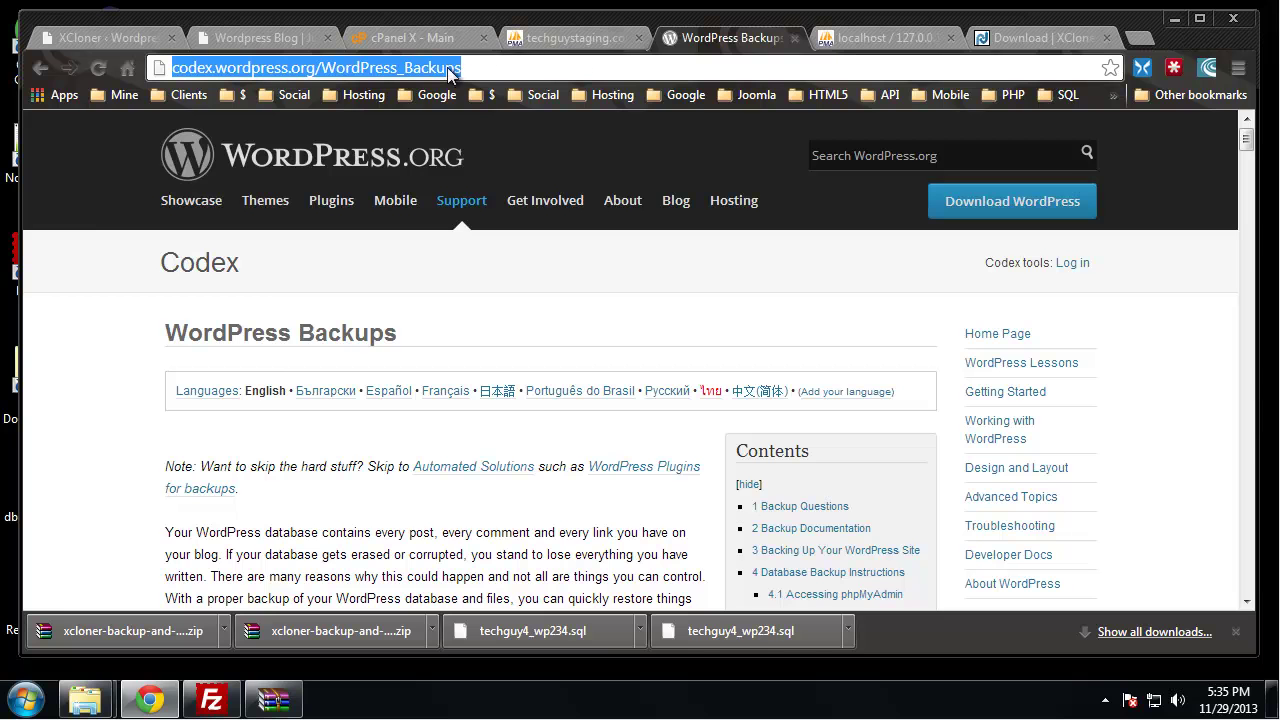
click(545, 36)
click(296, 37)
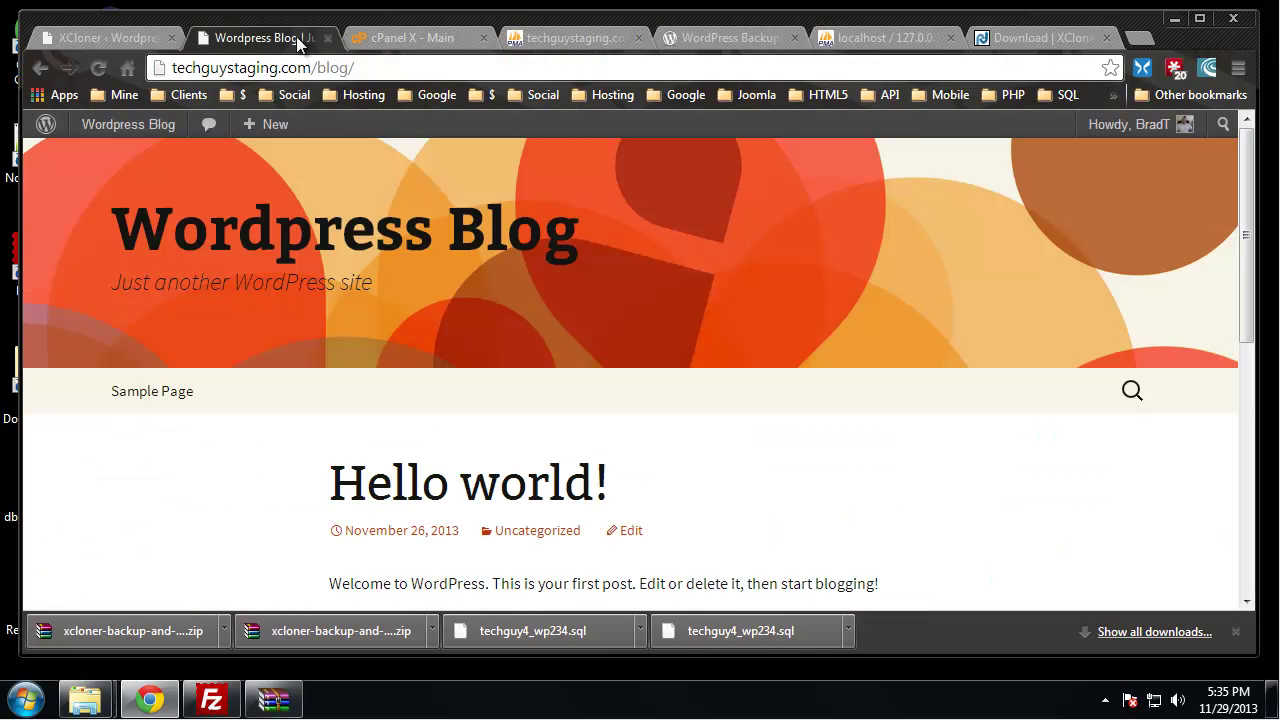
Load localhost/blog/Xcloner.php, add the missing TAR.php to the blog folder, and reload
click(1018, 37)
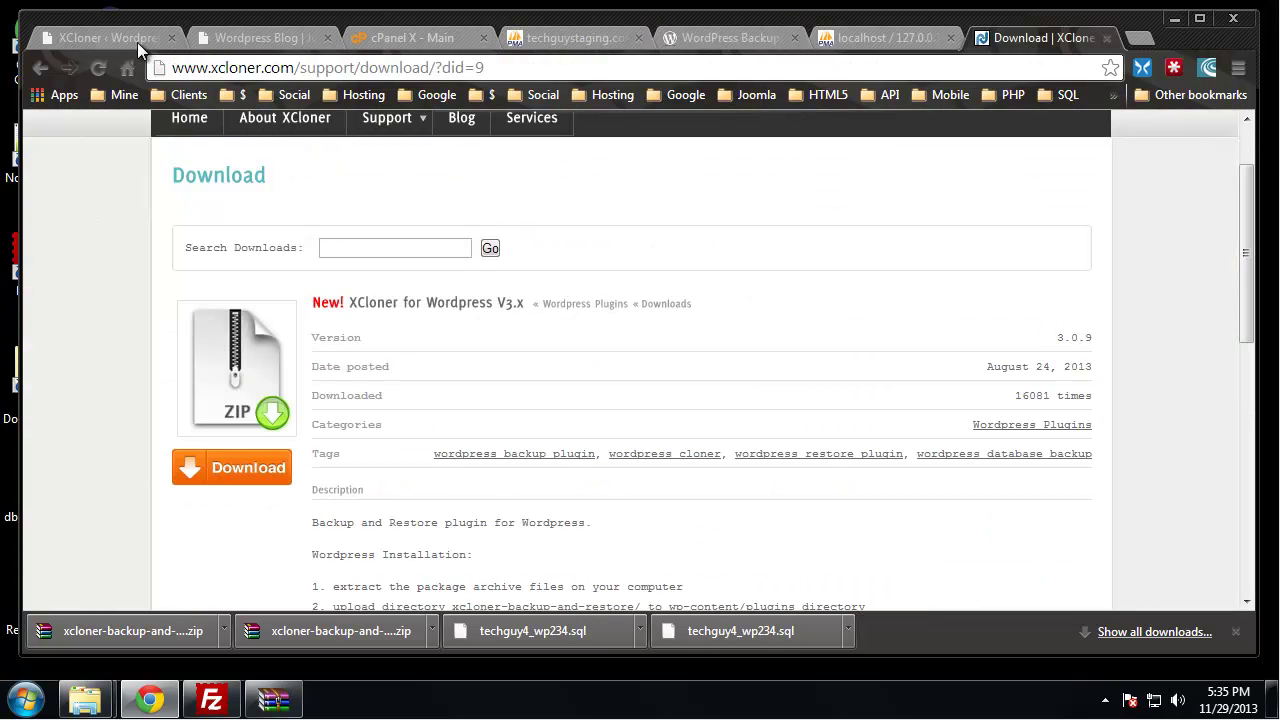
click(298, 74)
text(localhost/)
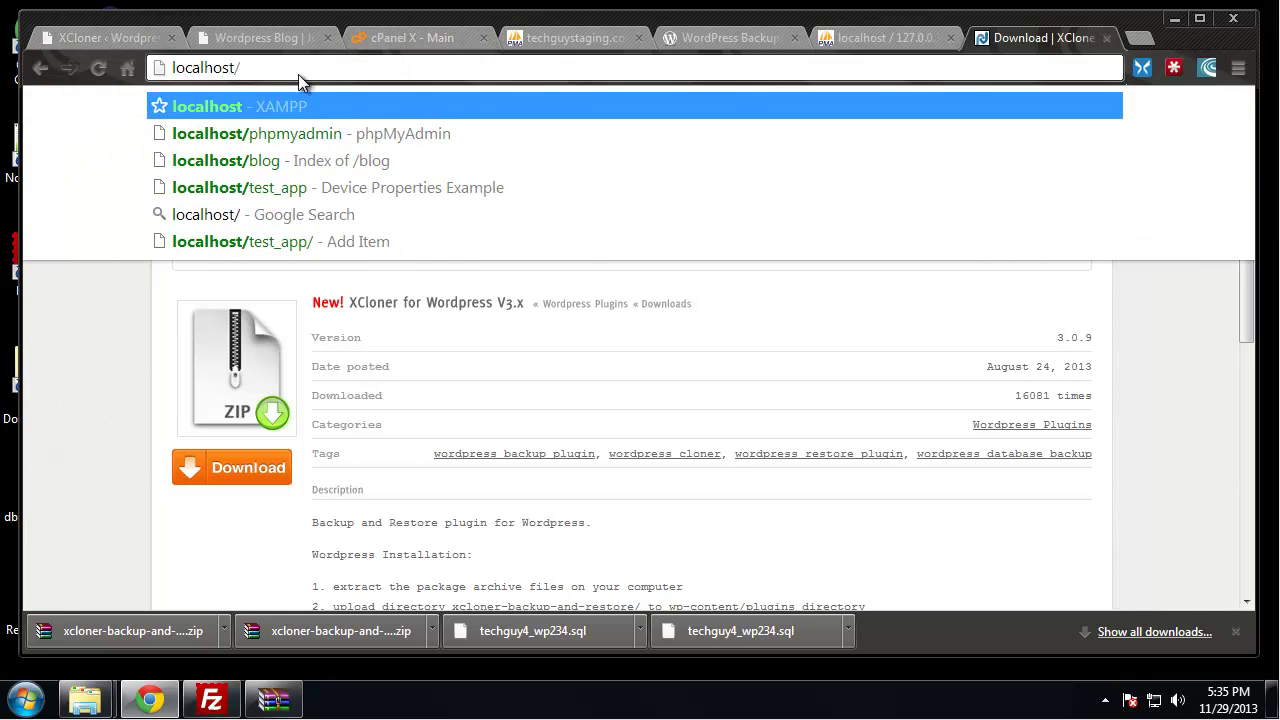
text(blo)
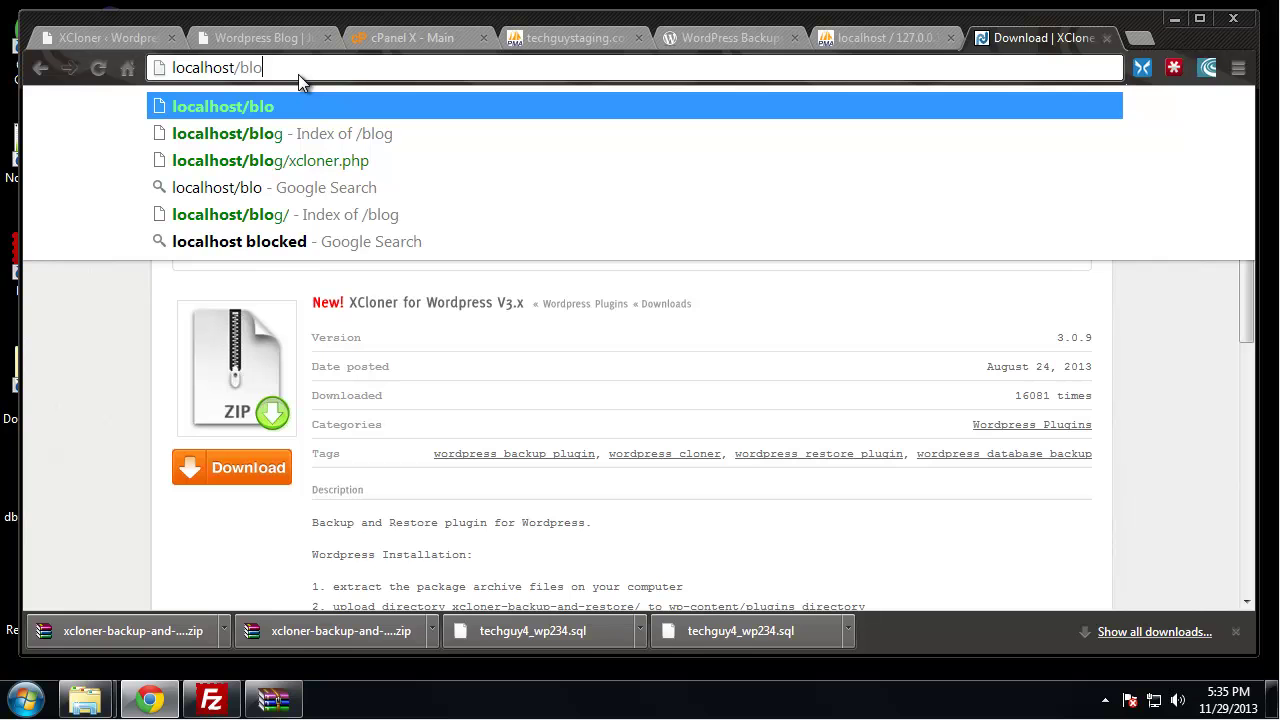
text(g/Xcloner.php)
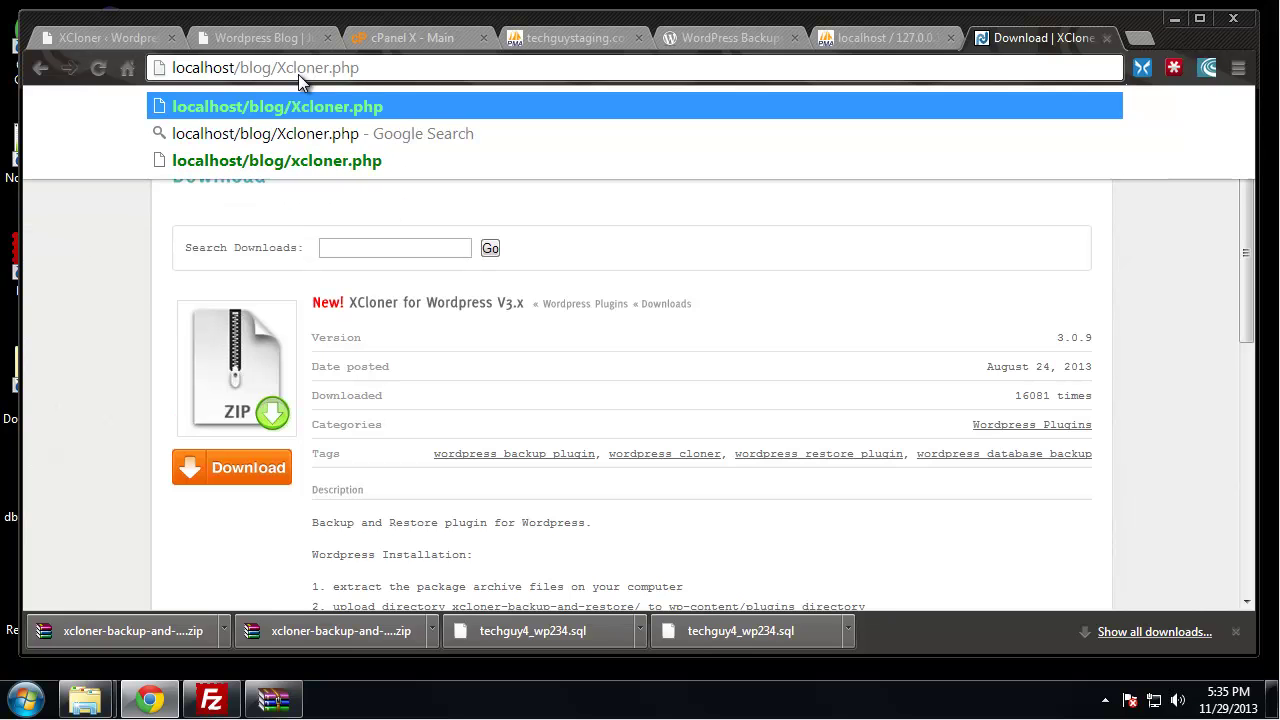
key(Return)
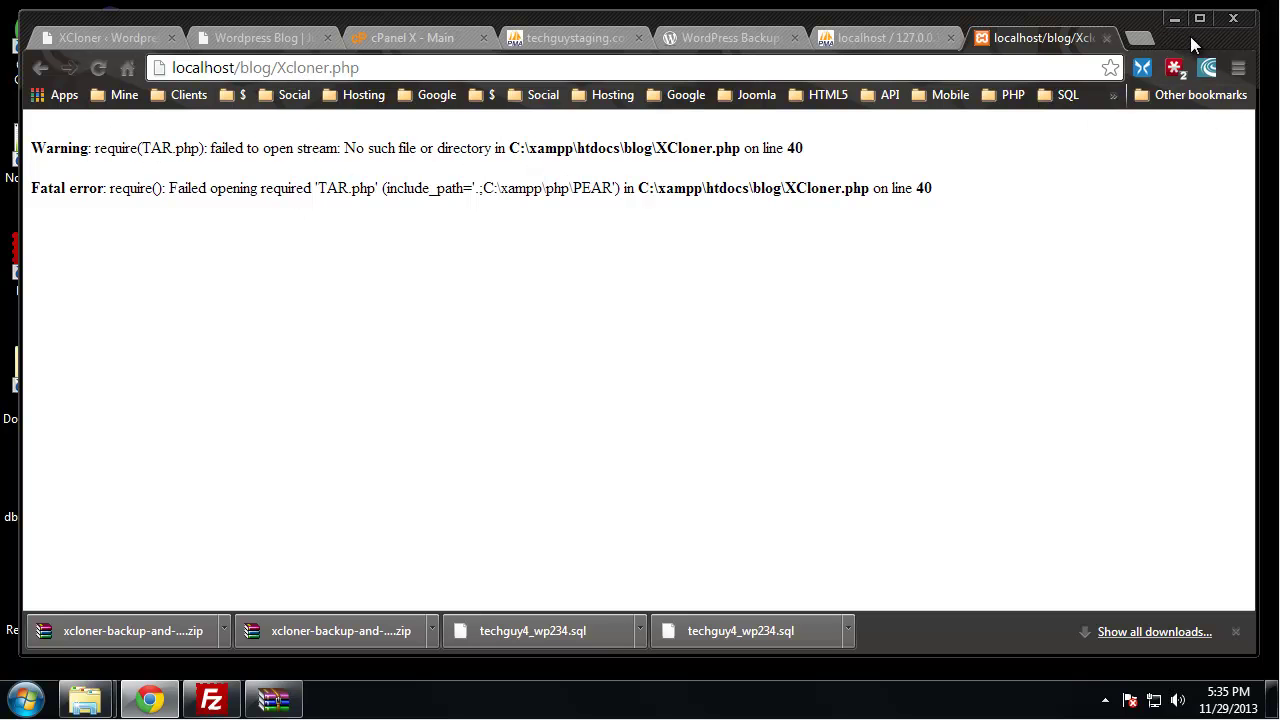
click(1176, 19)
drag(180, 225, 775, 288)
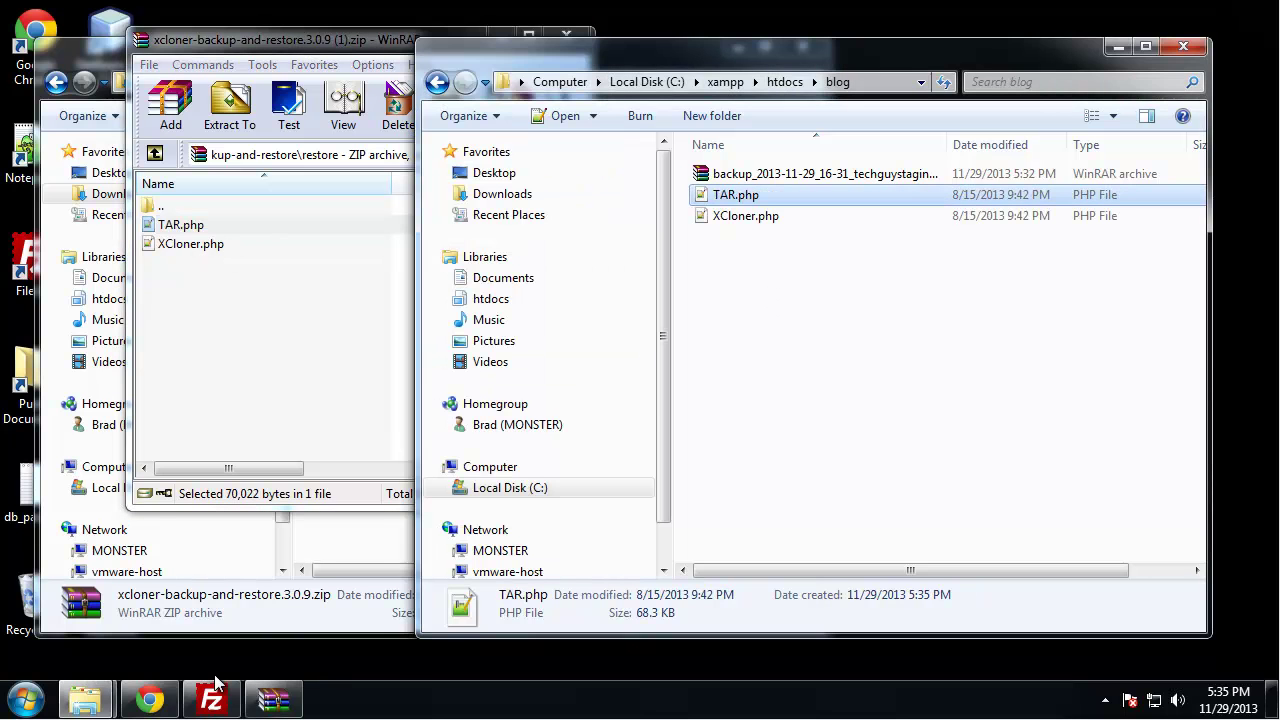
click(149, 698)
click(98, 67)
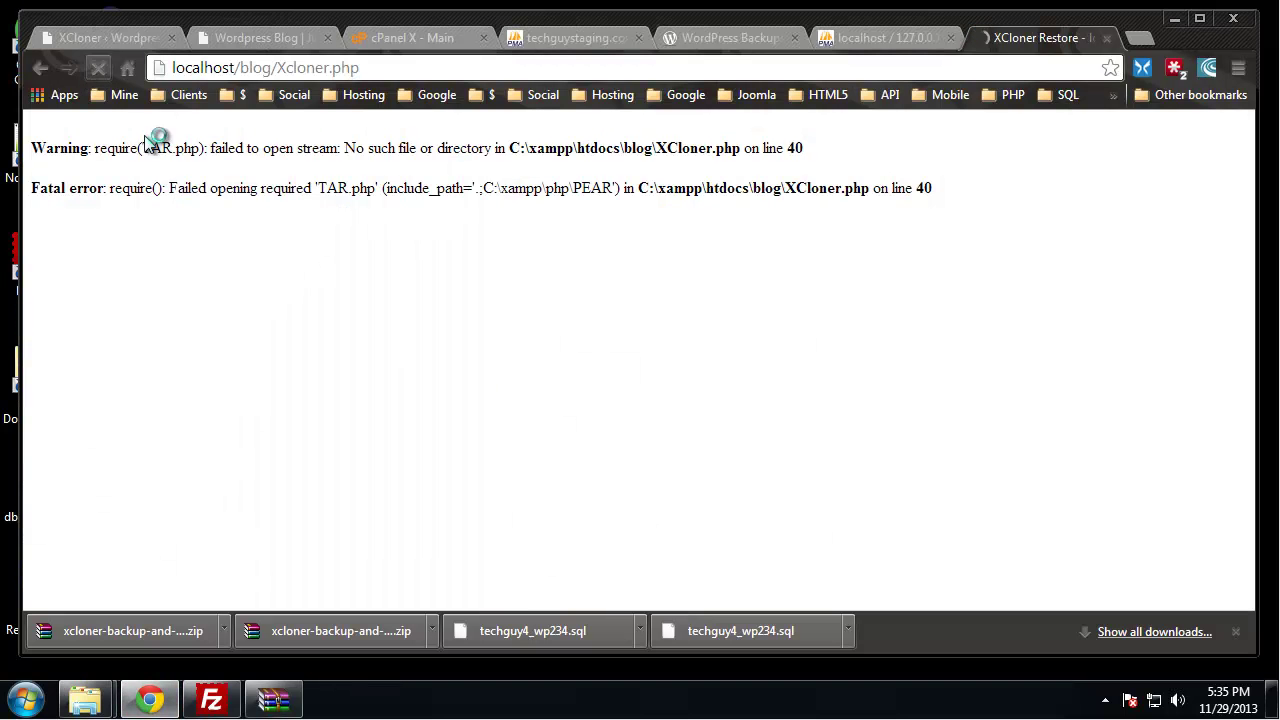
Check the XCloner install URL path and the 21.93M backup archive, then switch to local phpMyAdmin's wp_234 tables
scroll(112, 254, down, 1)
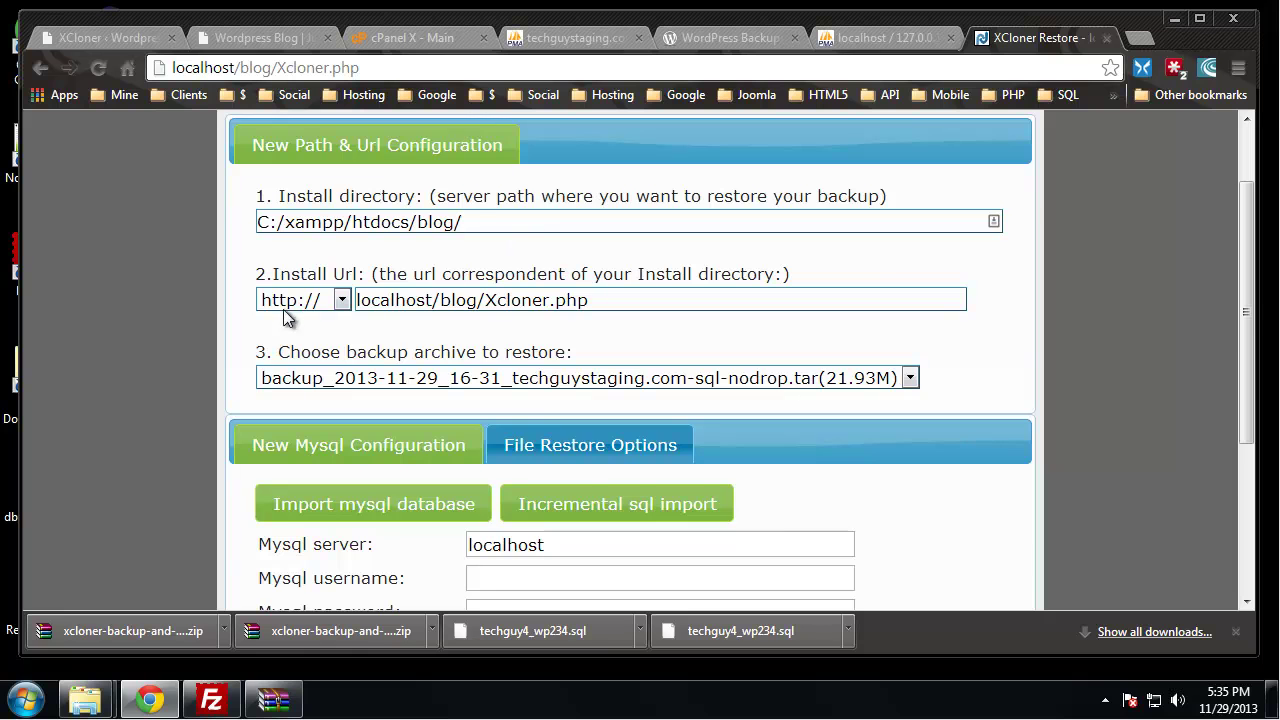
scroll(263, 266, down, 1)
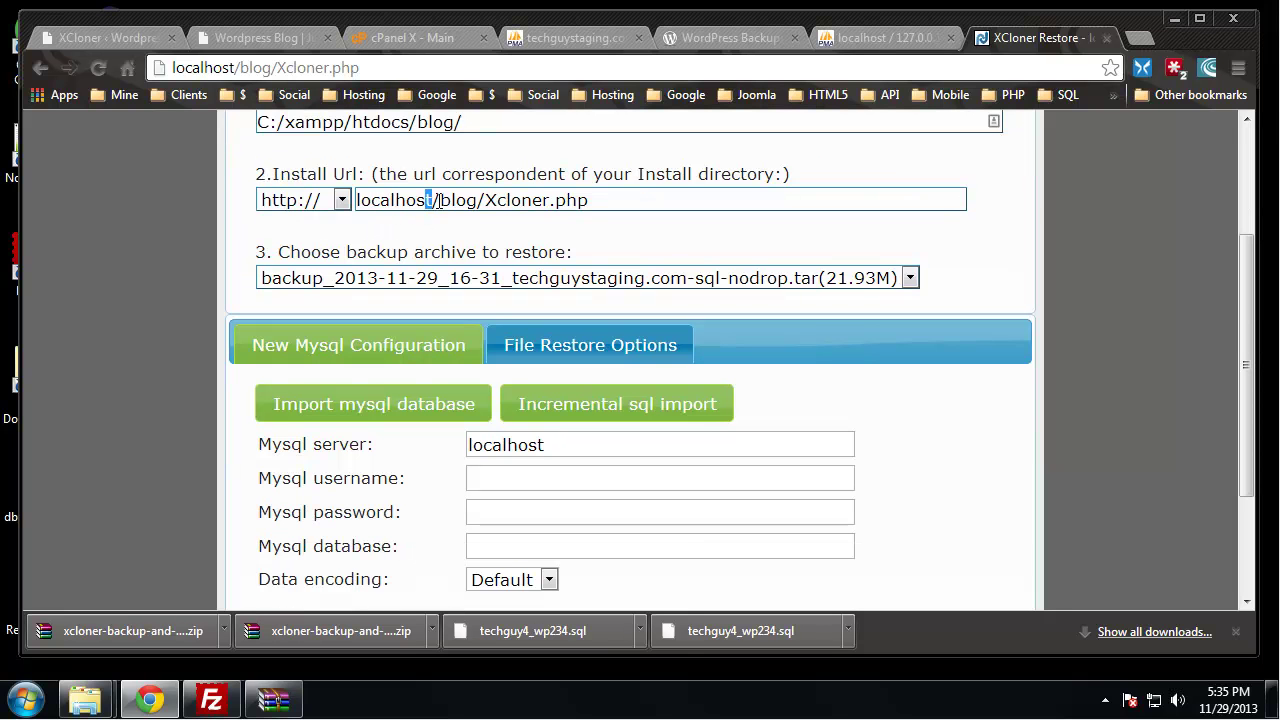
drag(438, 200, 548, 200)
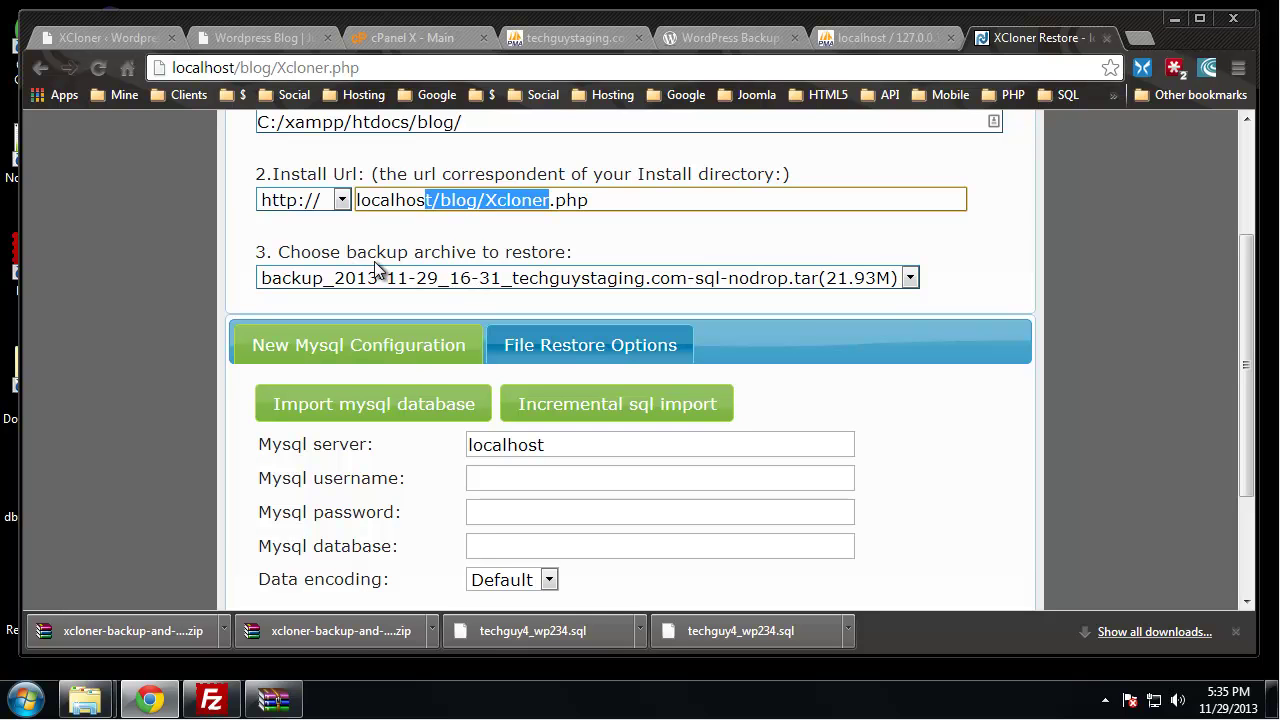
click(910, 279)
click(809, 257)
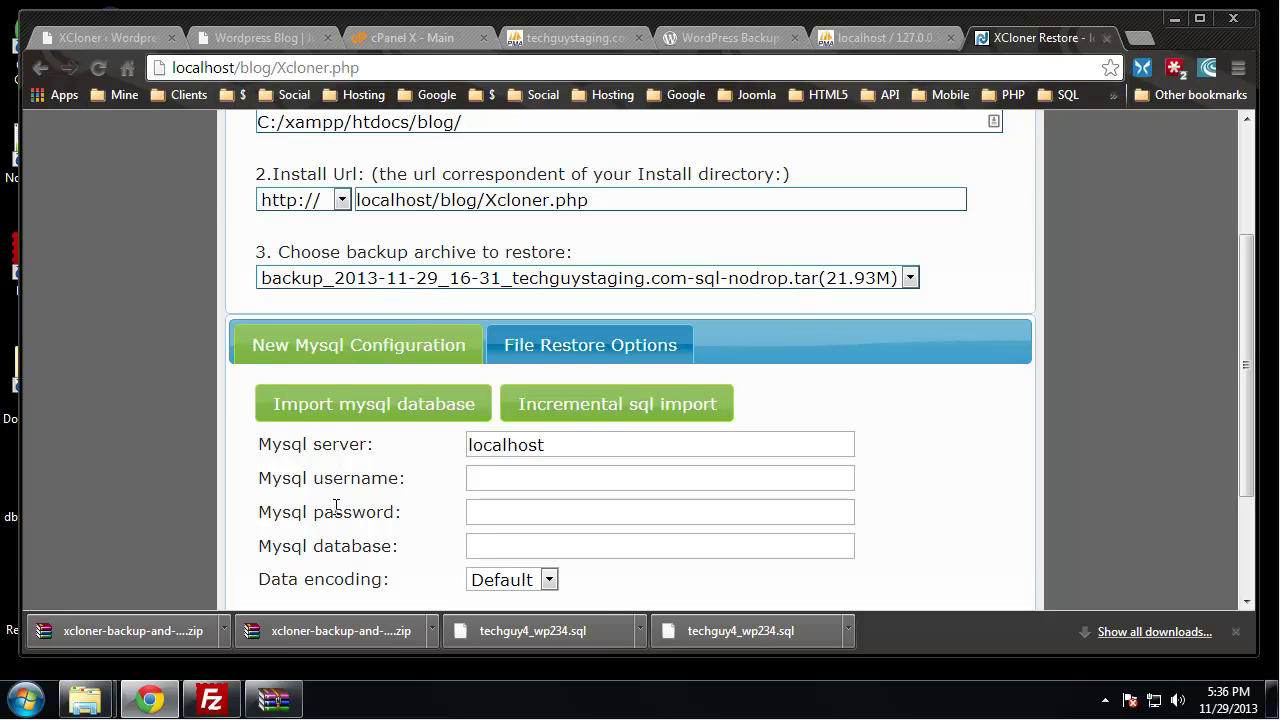
scroll(208, 288, down, 2)
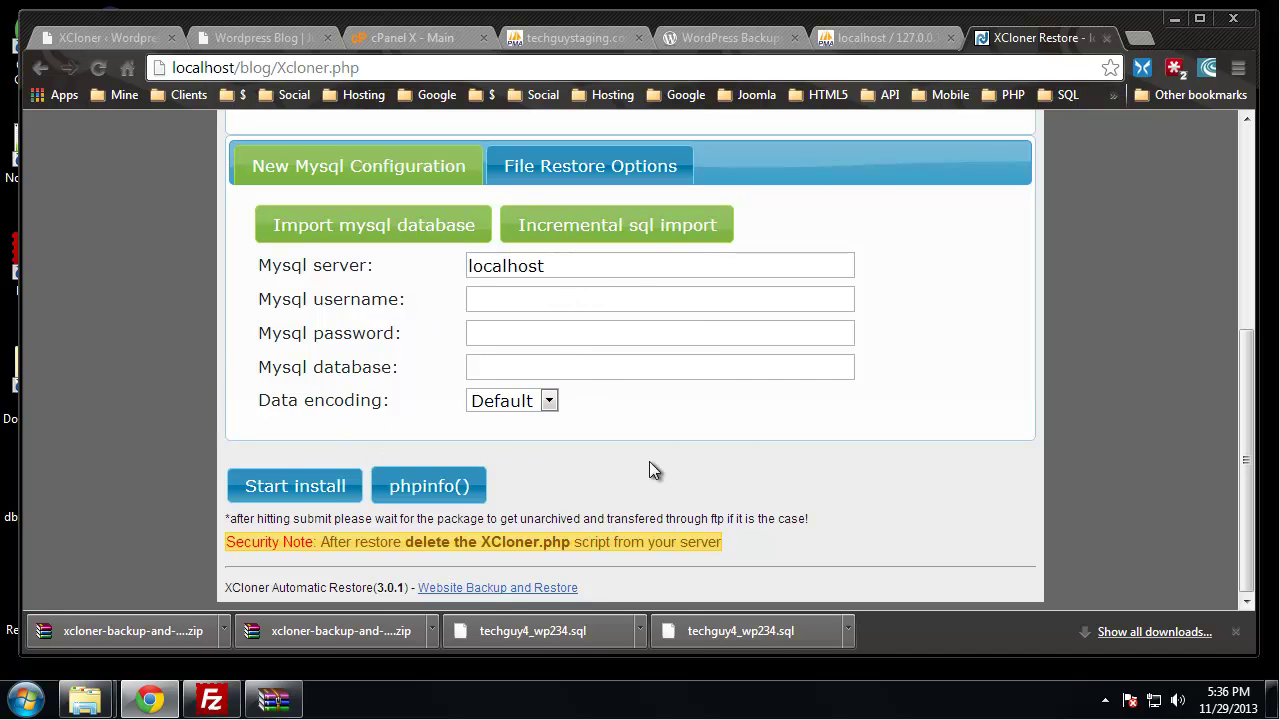
click(881, 40)
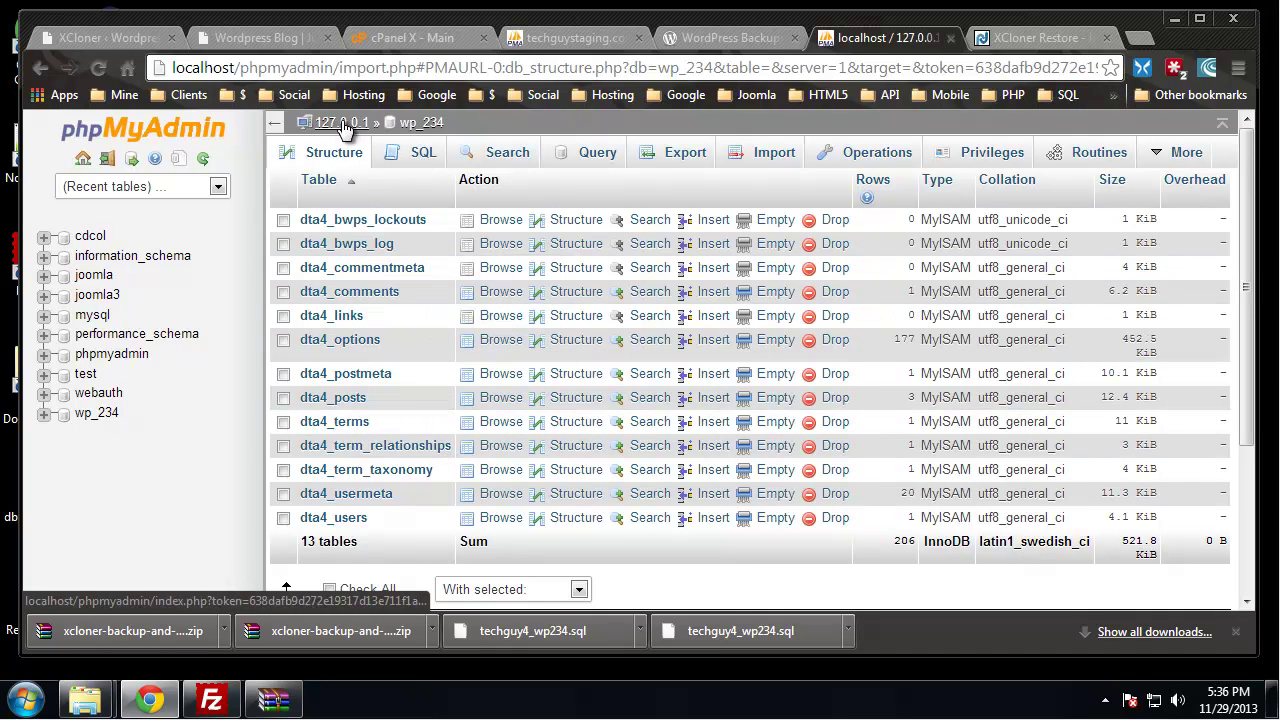
Drop the old wp_234 database from its Operations page
click(890, 155)
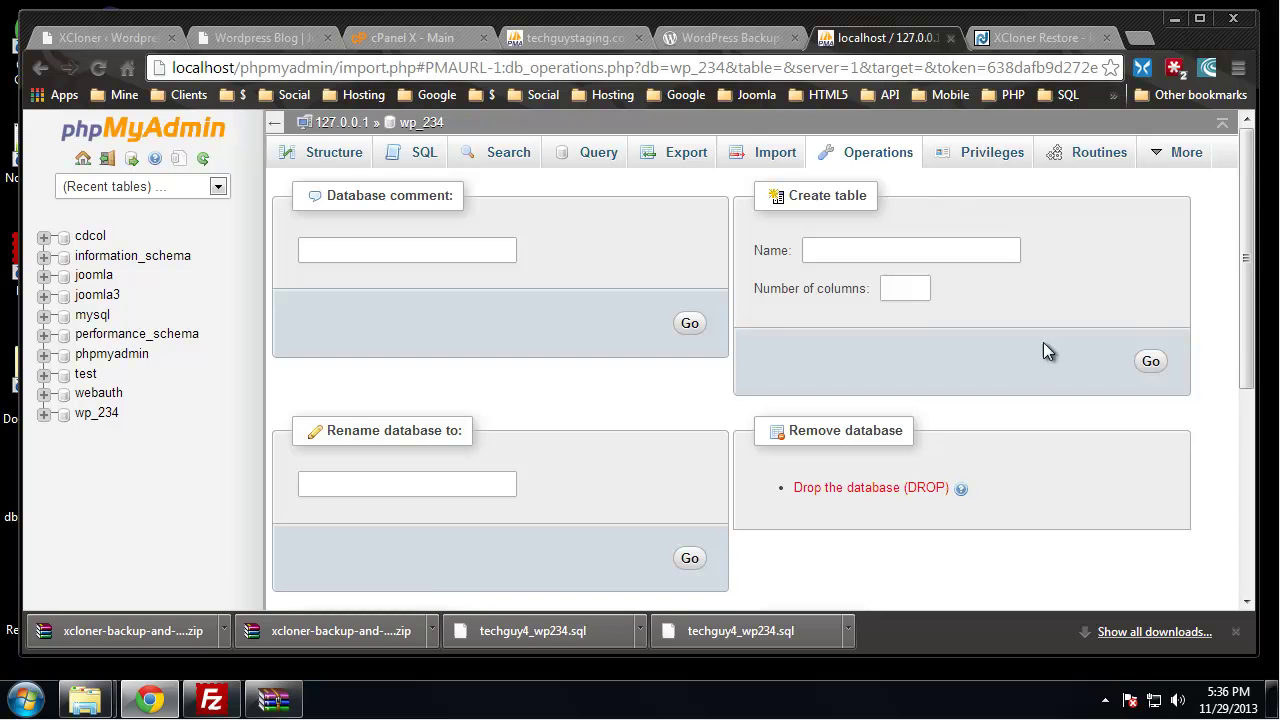
scroll(600, 350, down, 1)
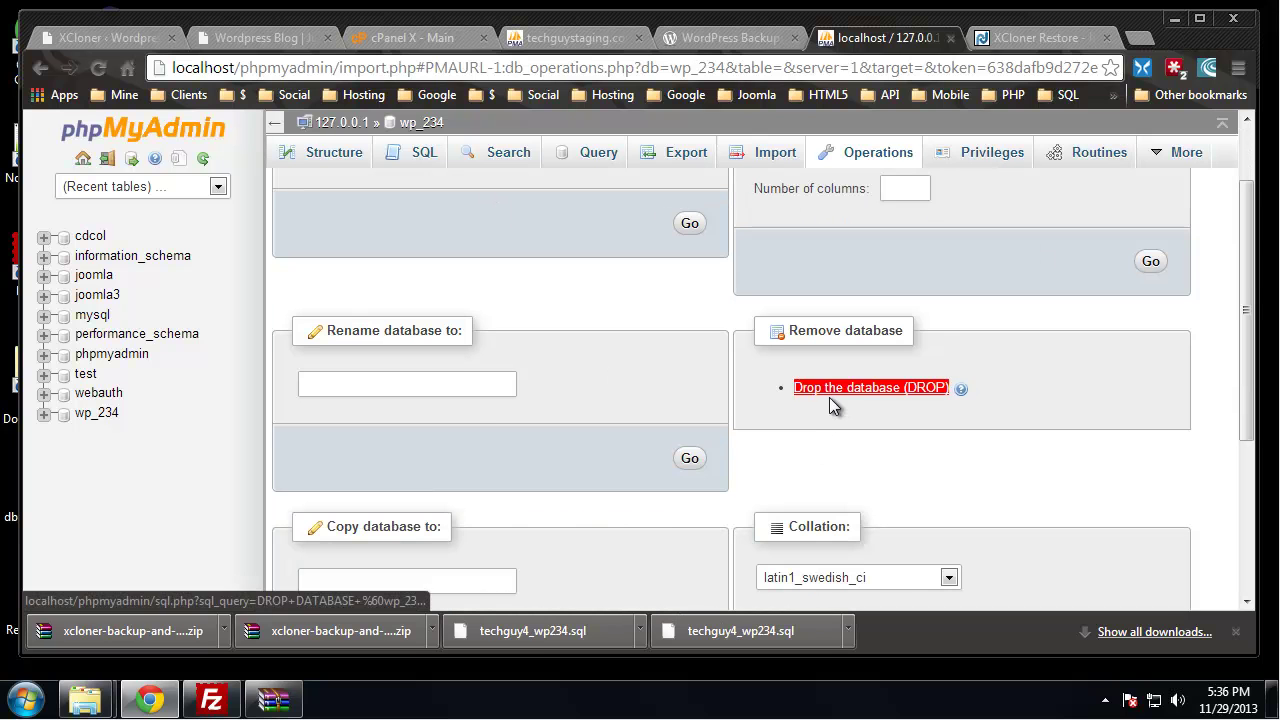
click(830, 390)
click(658, 412)
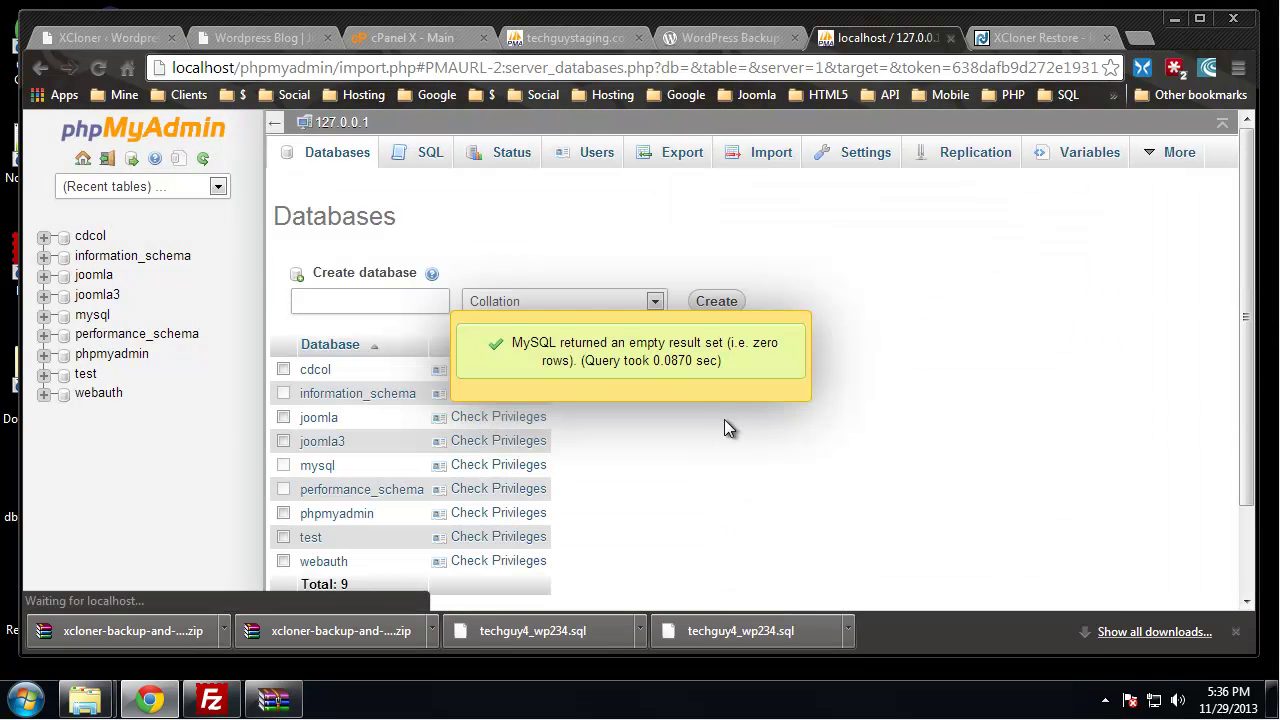
Create a new empty database named wordpress, then return to XCloner's MySQL username field
click(337, 294)
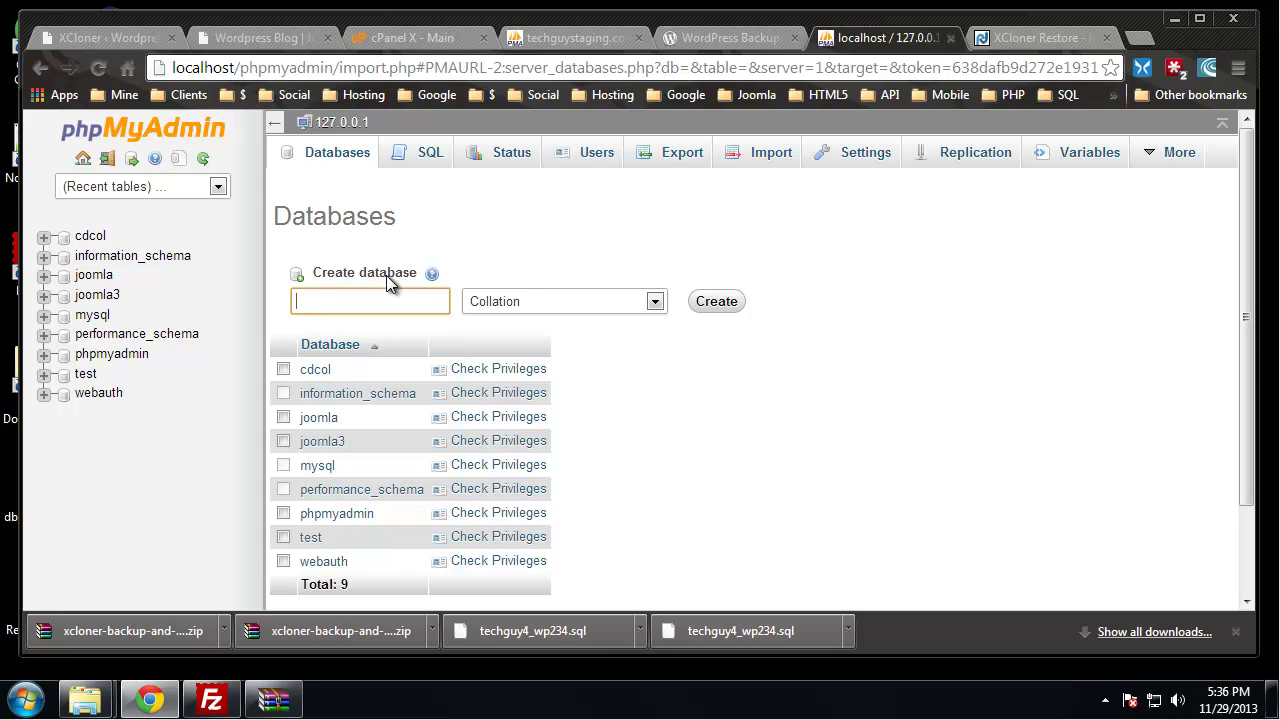
text(wordpress)
click(720, 305)
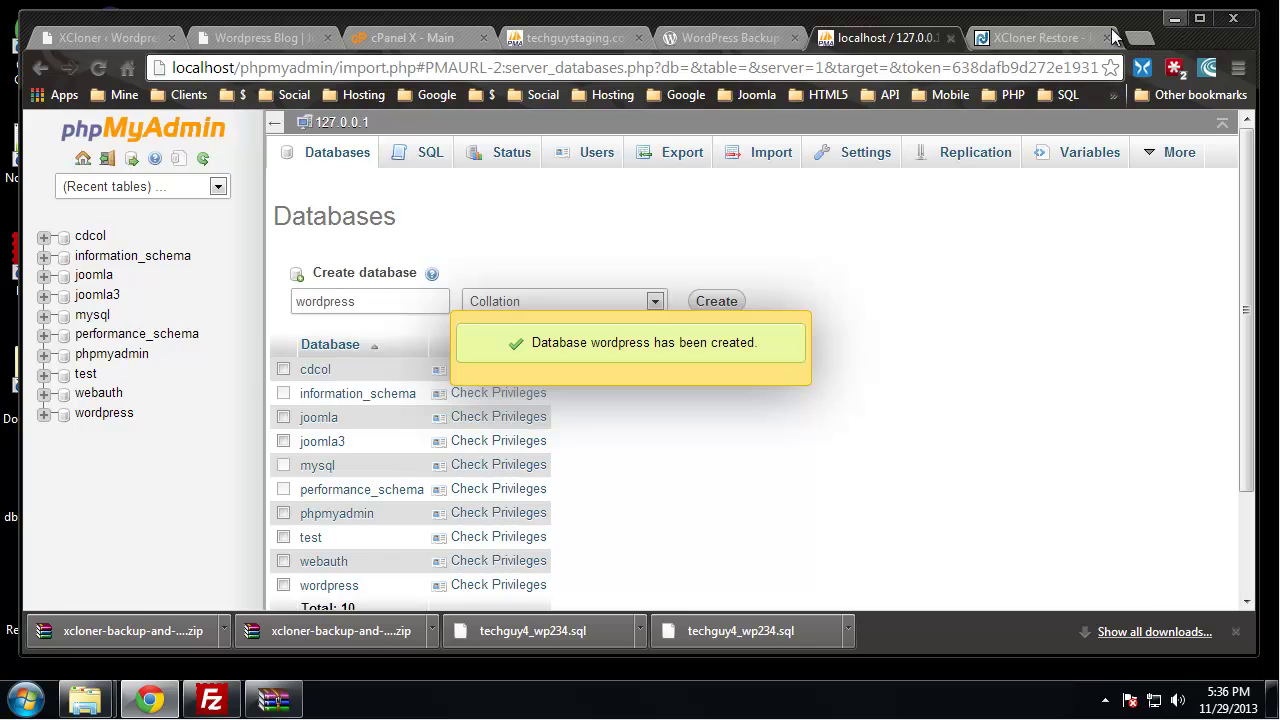
click(1033, 40)
click(579, 298)
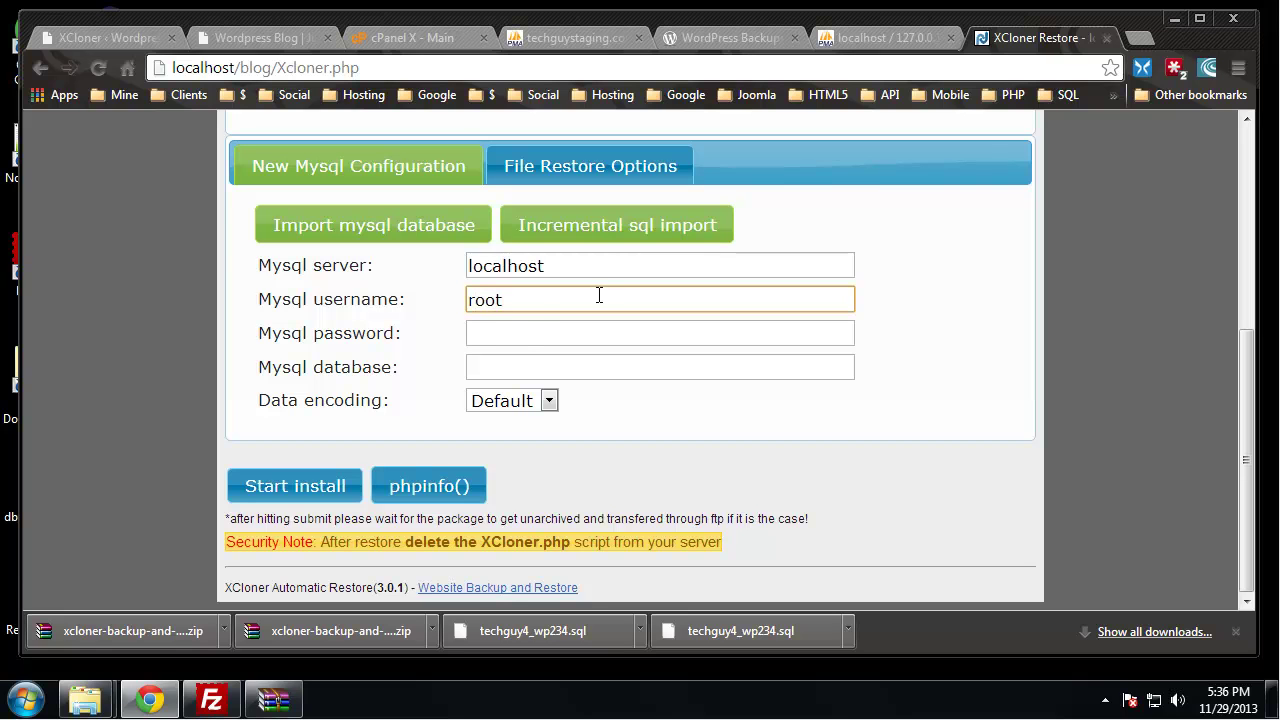
Enter the MySQL password and the wordpress database name, then start the install
click(521, 333)
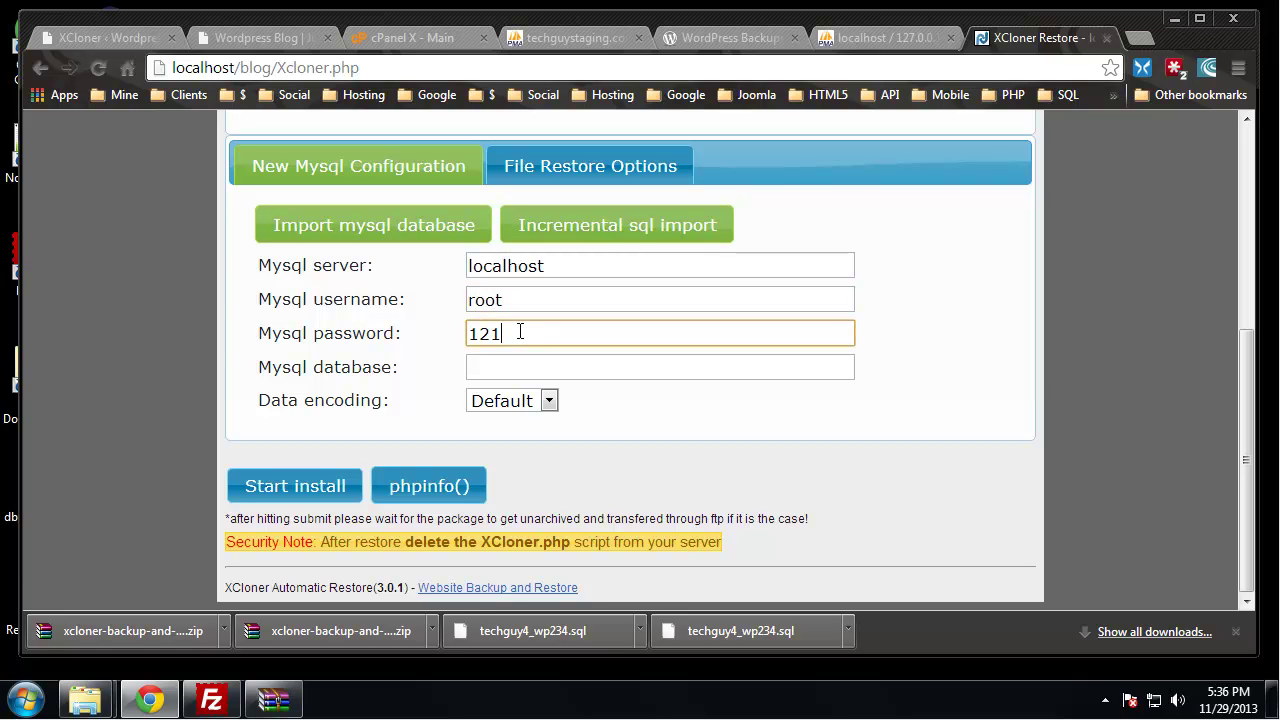
click(517, 368)
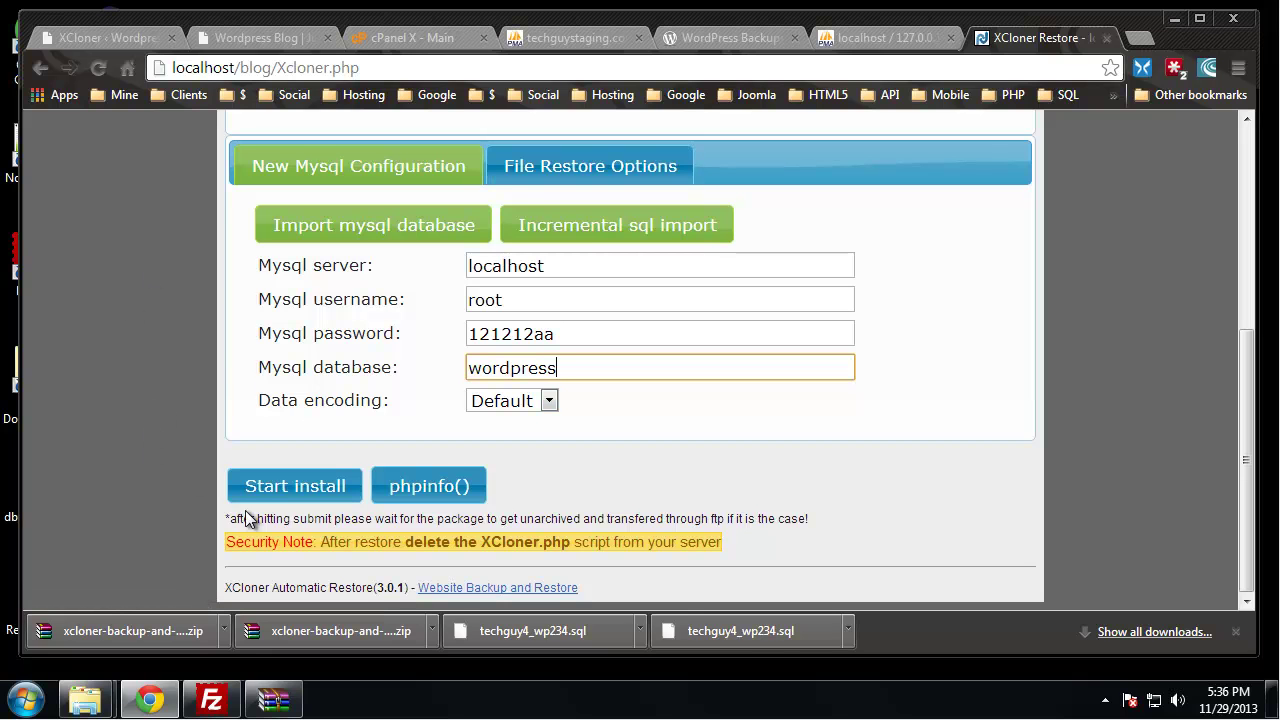
click(306, 488)
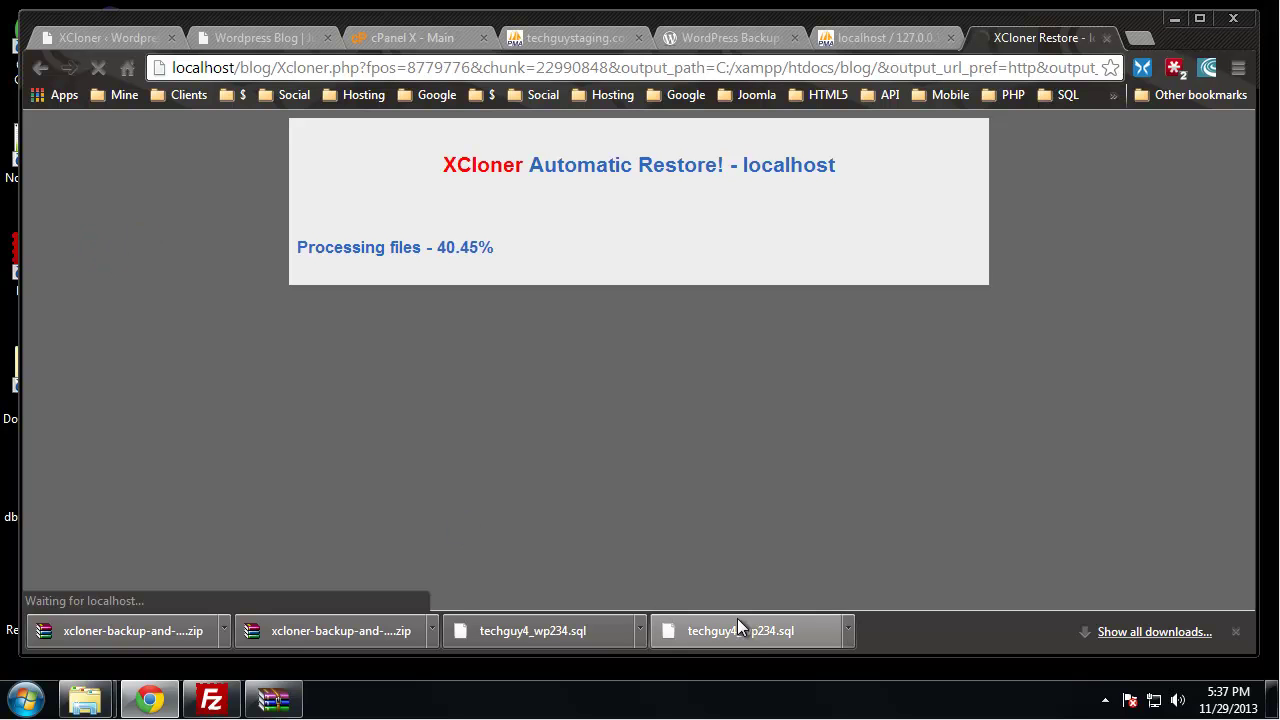
Let the file copy into C:/xampp/htdocs/blog/ finish, run the database import, and complete the restore
click(1236, 631)
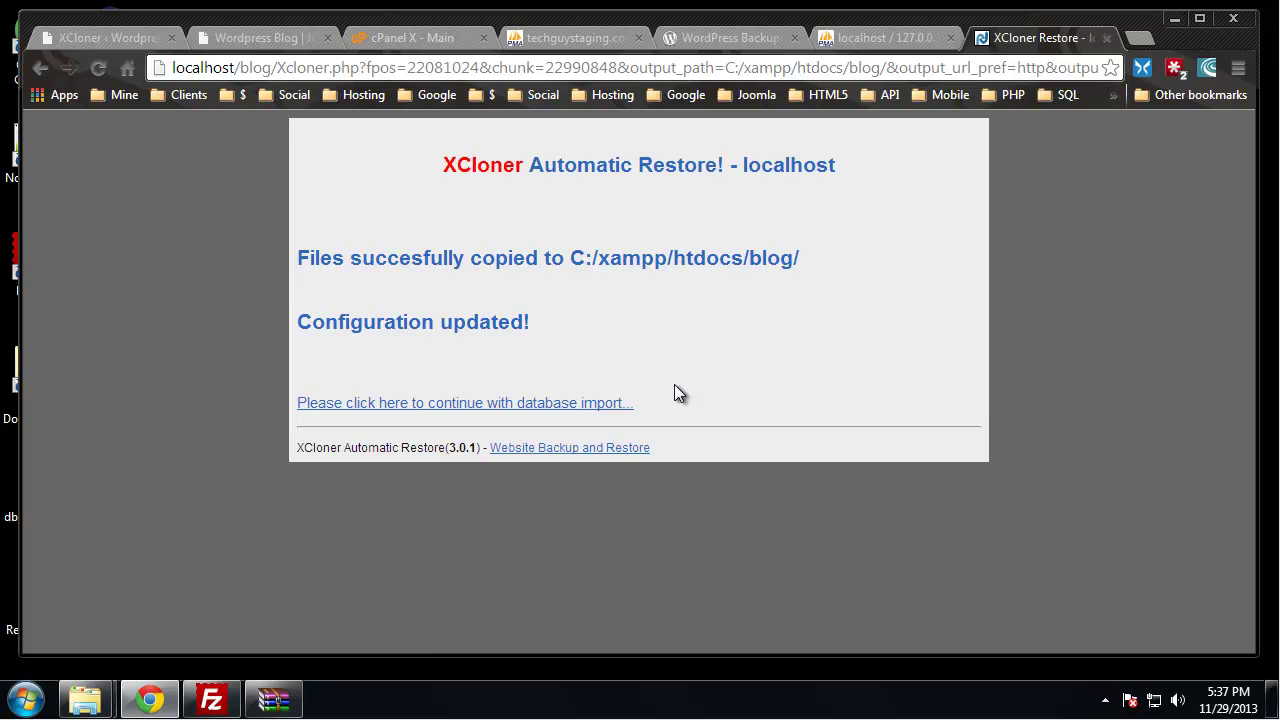
click(600, 405)
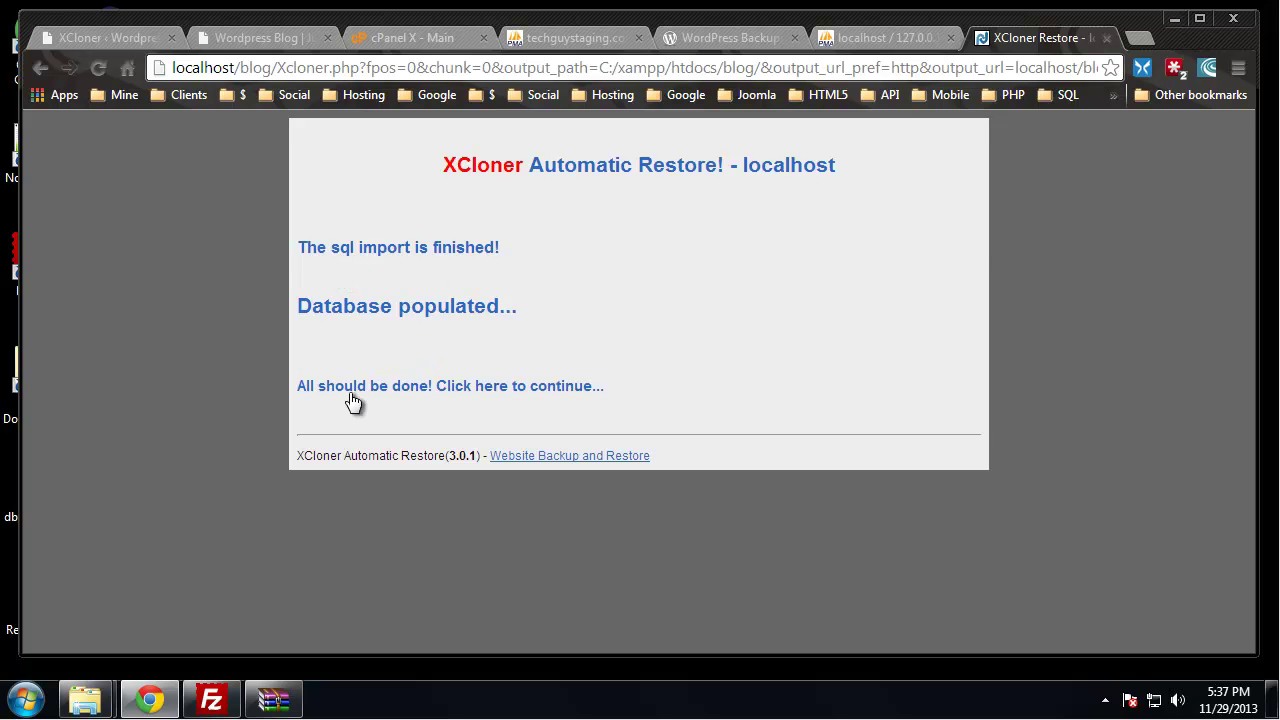
click(508, 388)
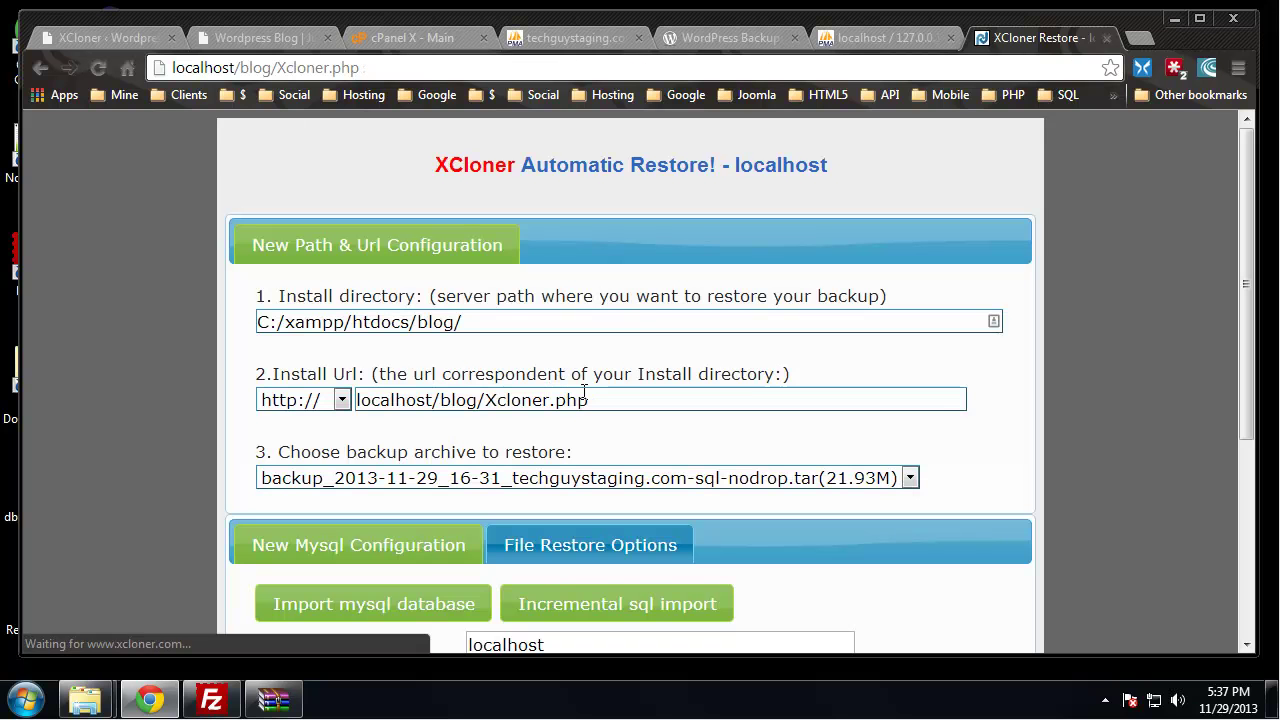
scroll(823, 250, down, 3)
scroll(829, 271, up, 3)
Load the restored blog at localhost/blog
click(885, 37)
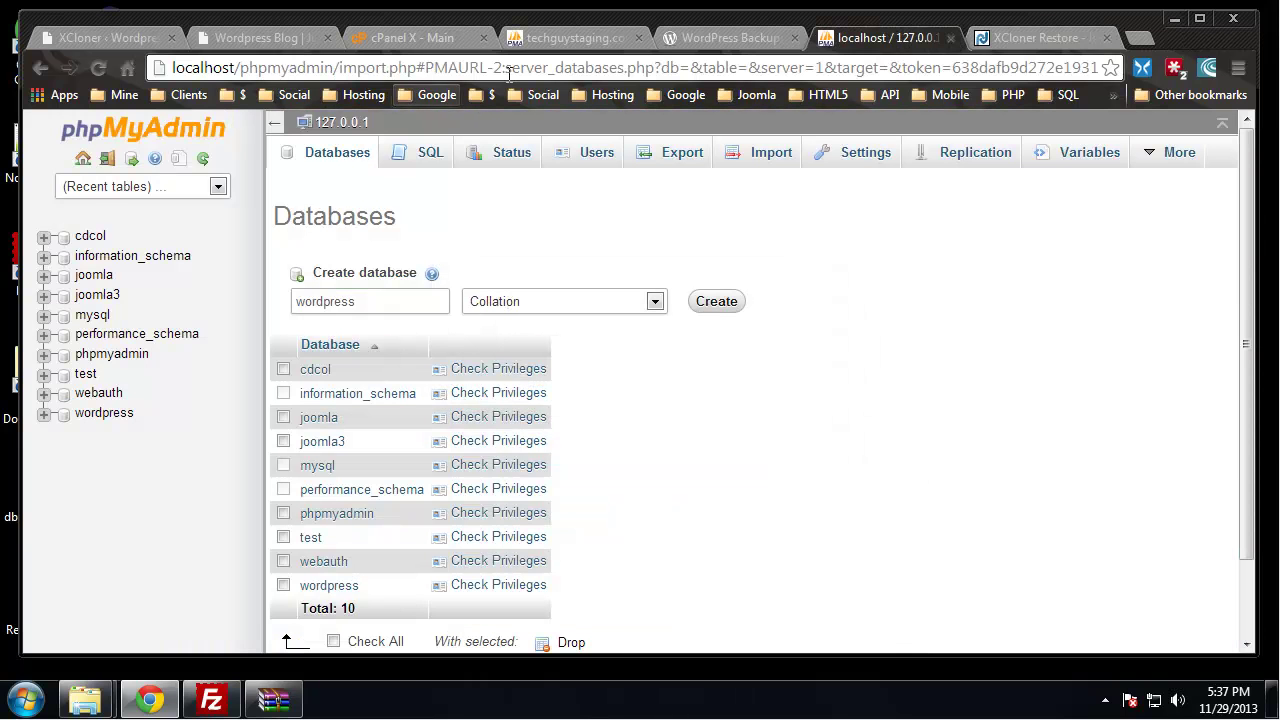
click(510, 72)
text(localhost)
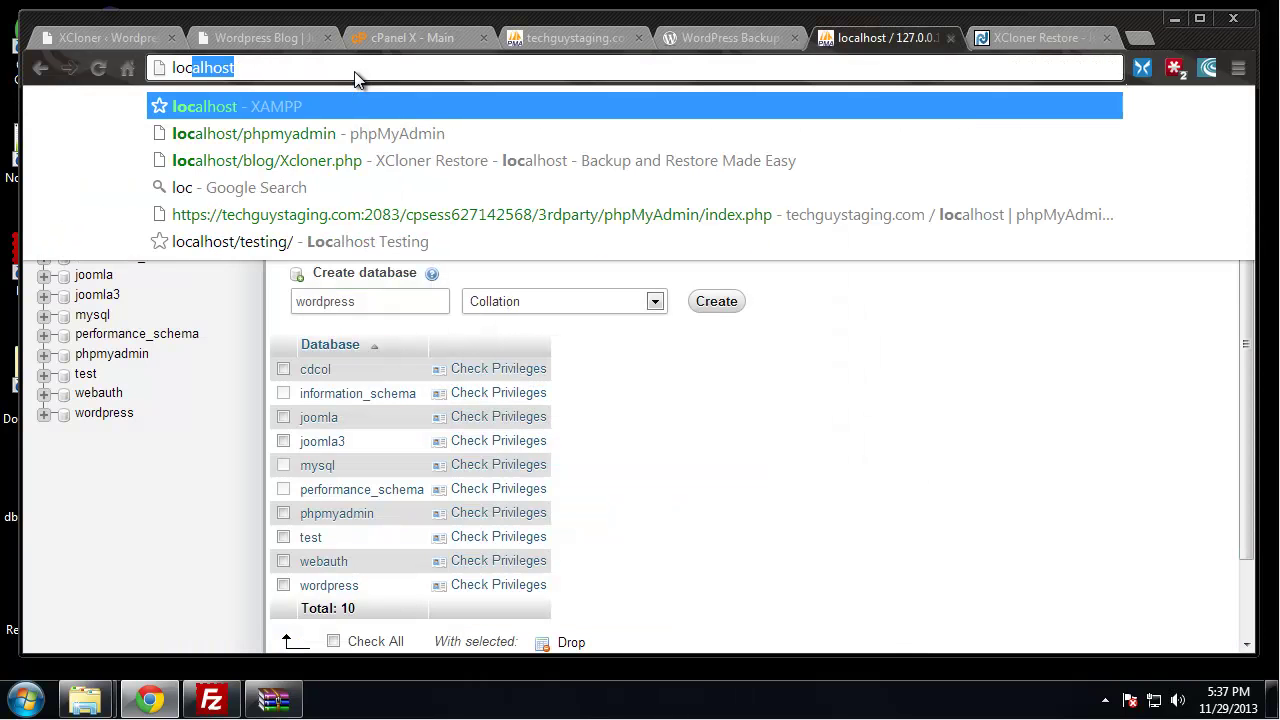
text(/bl)
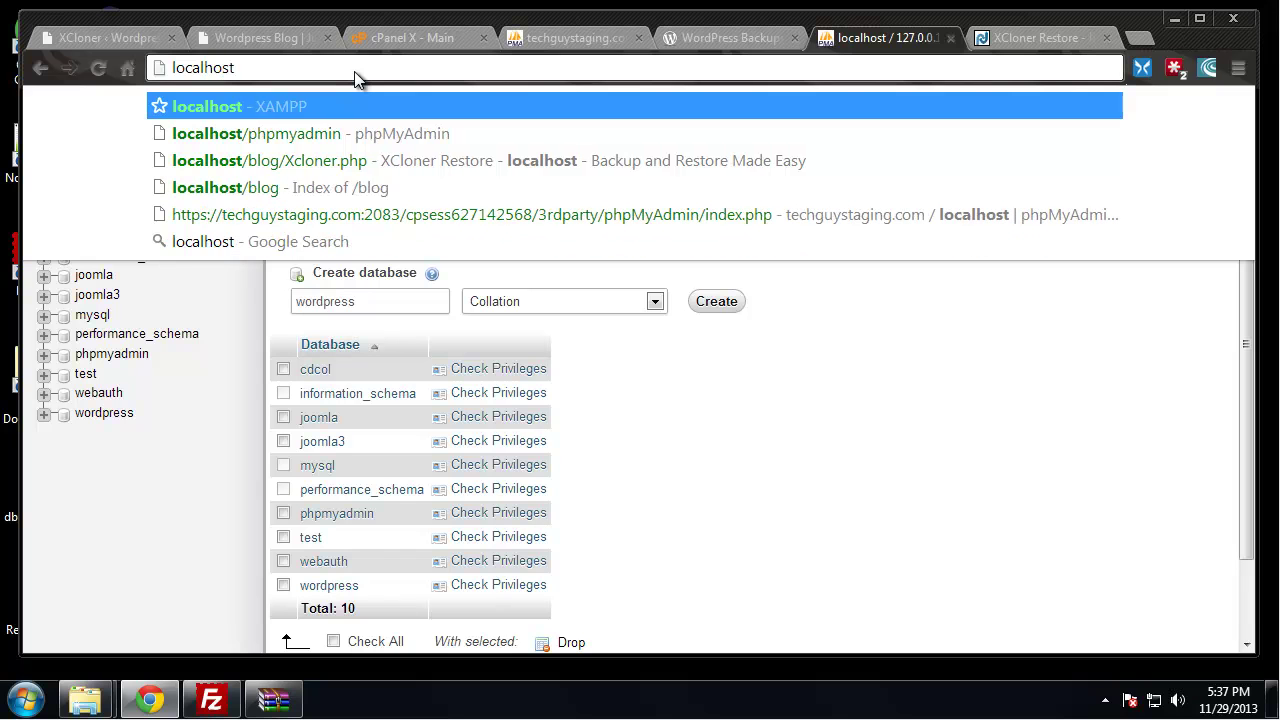
text(og/)
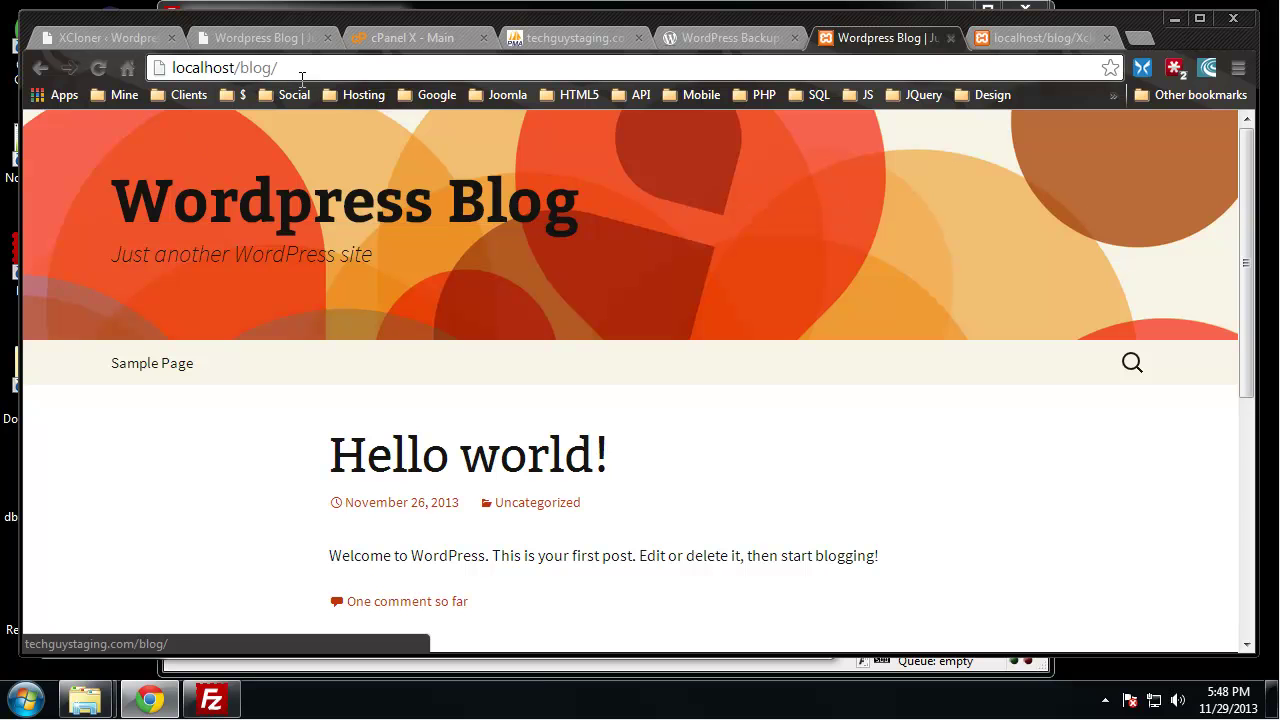
Close the leftover XCloner and Backups pages and open localhost/blog/wp-login.php
click(1106, 38)
click(870, 38)
click(912, 38)
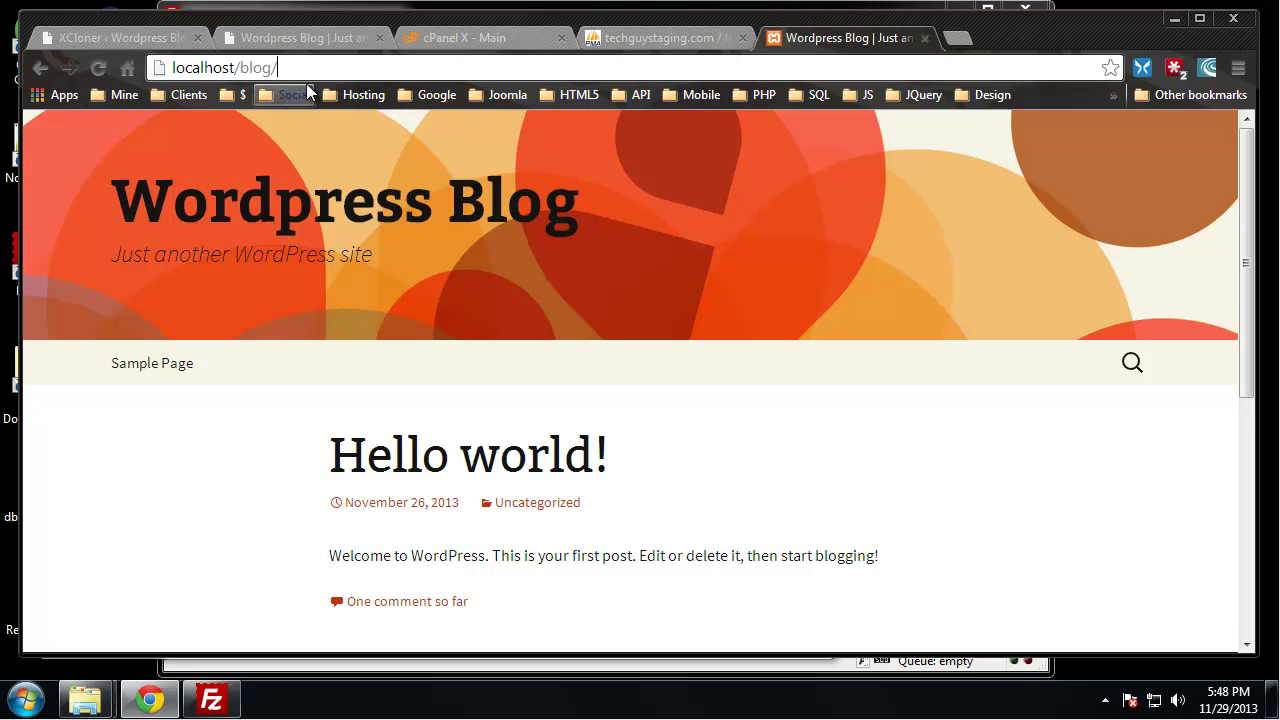
text(wp-)
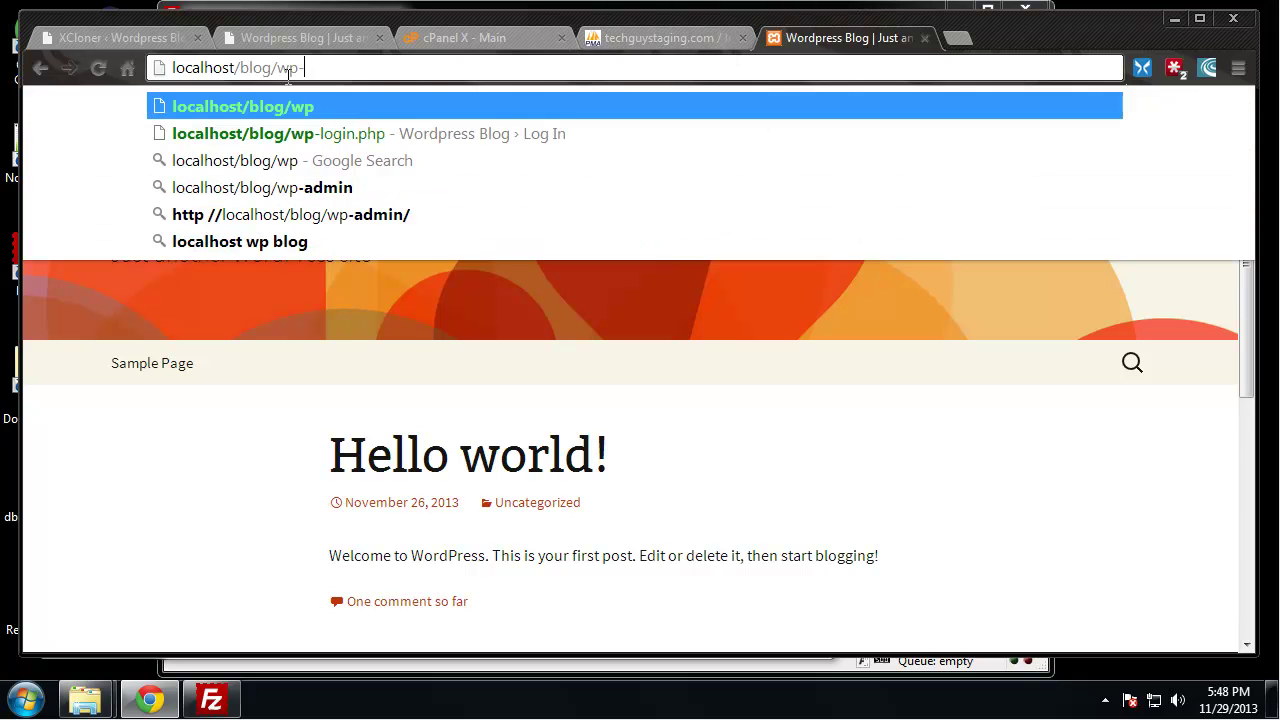
text(login.php)
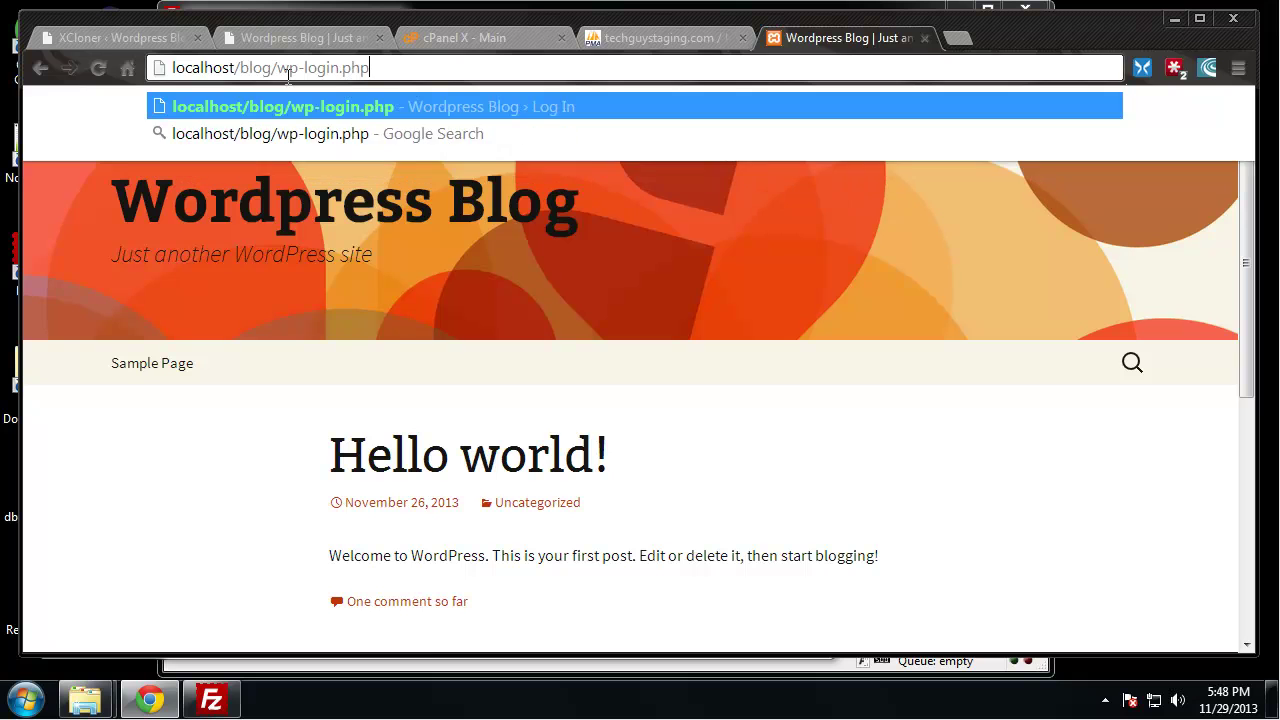
key(Return)
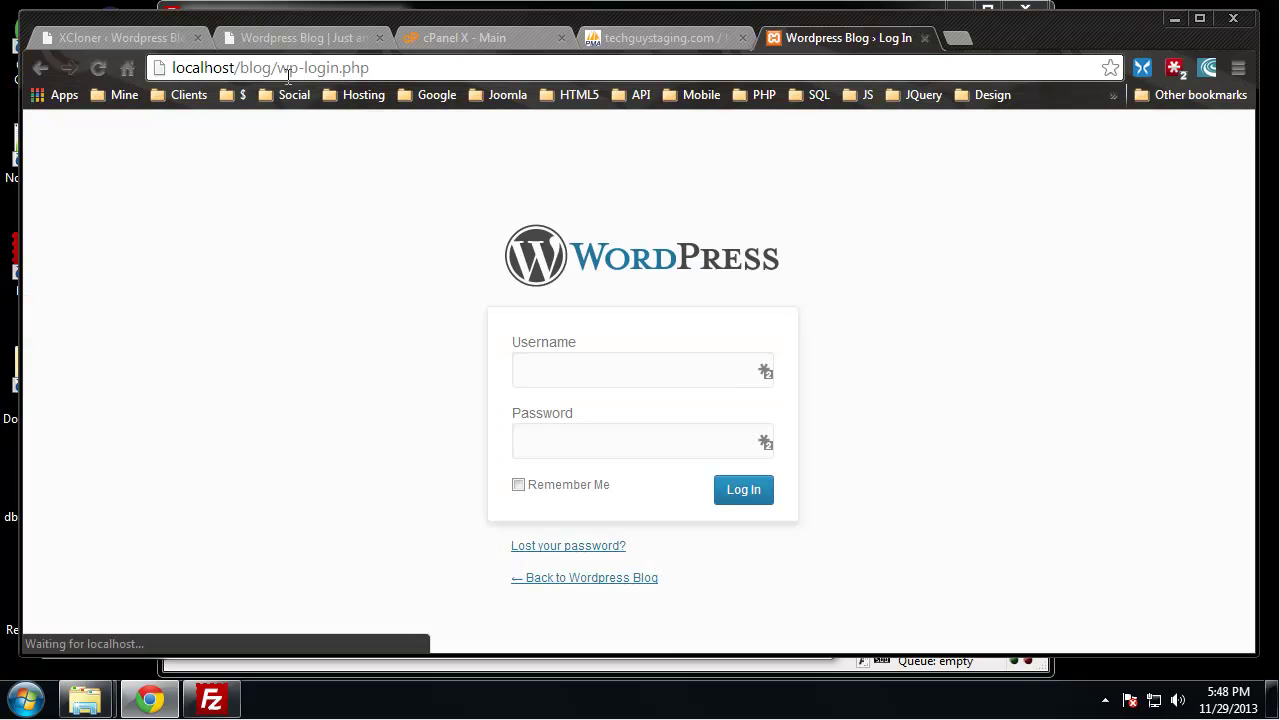
Log in with the admin username and password, fixing the mistyped entries, to reach the Dashboard
text(admi)
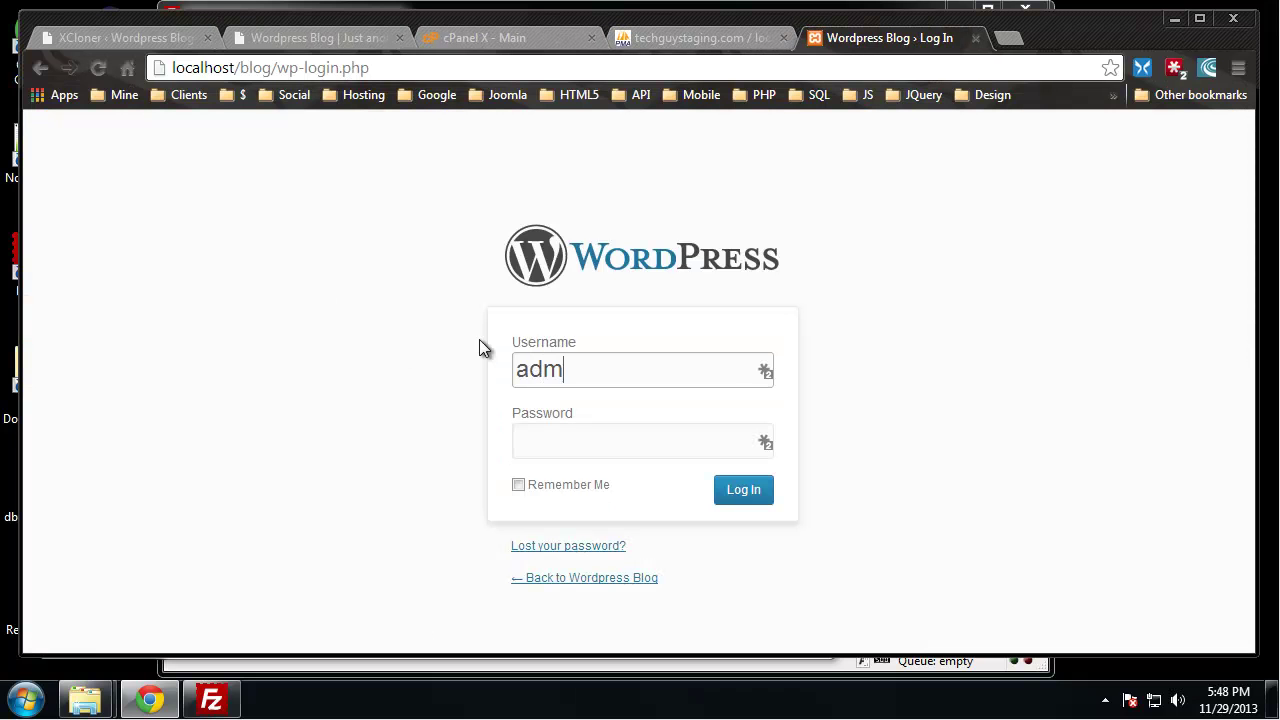
key(BackSpace)
key(BackSpace)
key(BackSpace)
key(BackSpace)
text(BradT)
key(Tab)
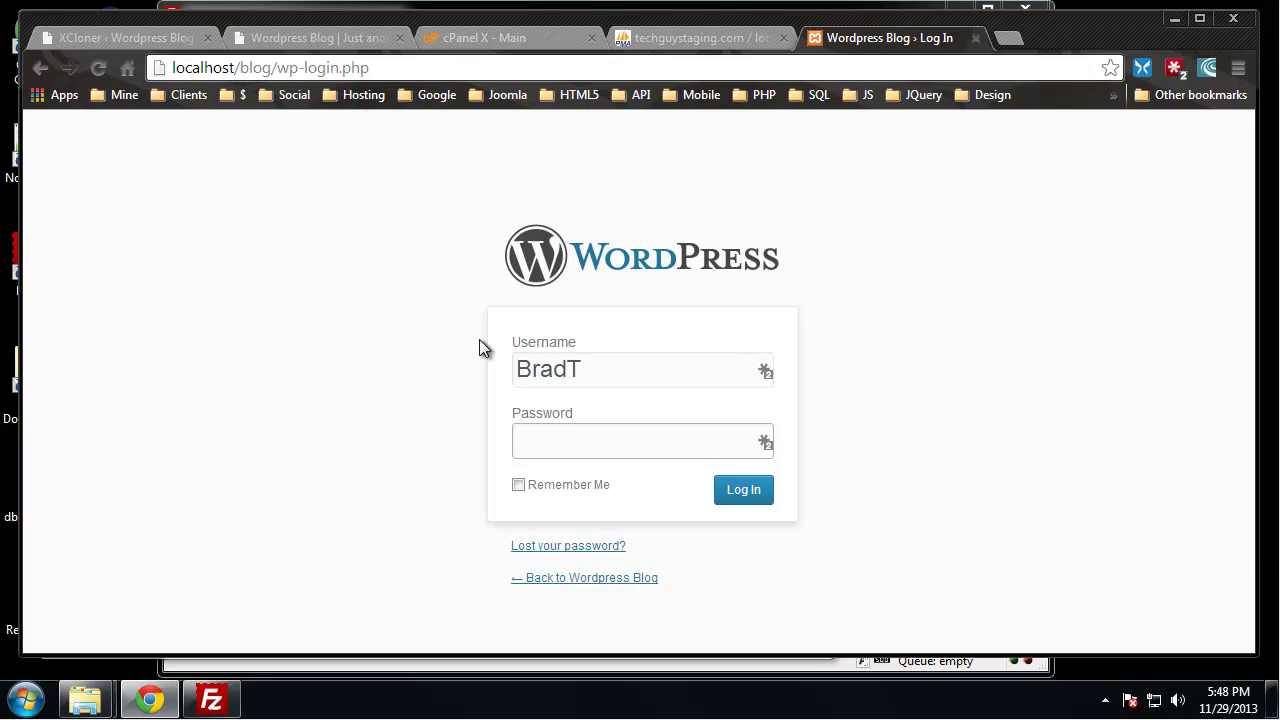
text(••)
key(BackSpace)
key(BackSpace)
text(••••••••••••••)
key(Return)
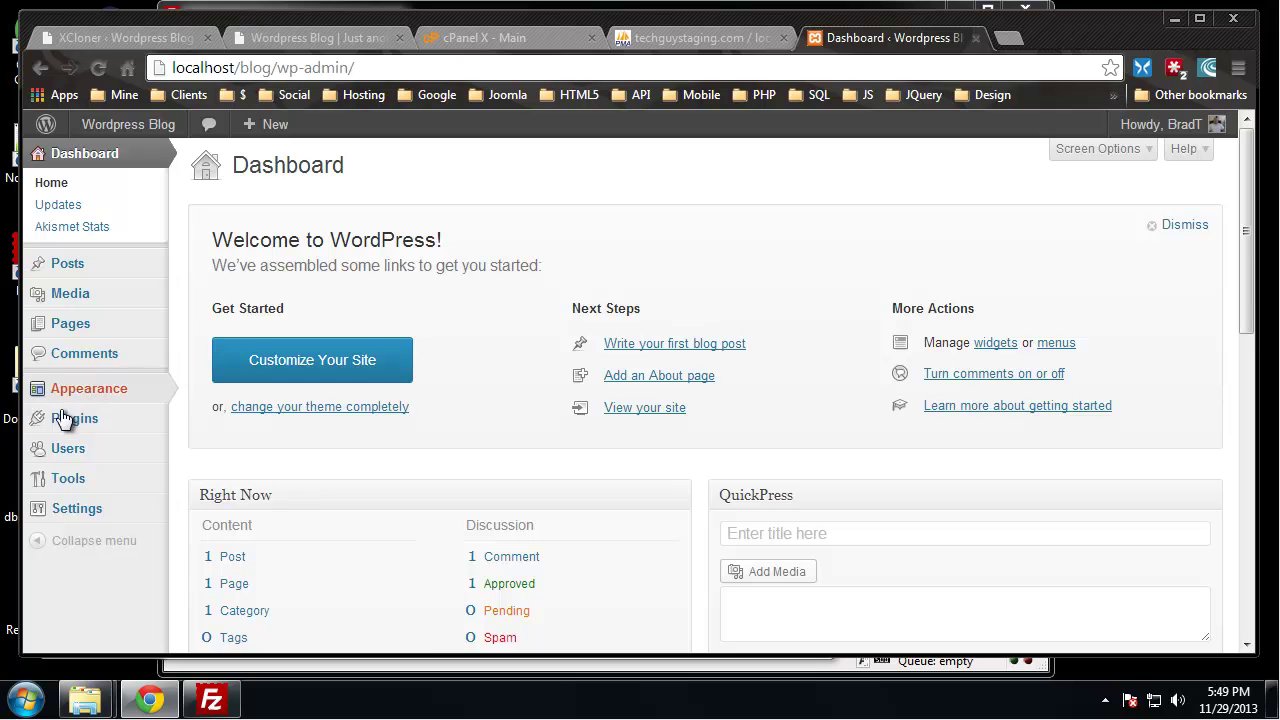
Review the list of installed plugins
mouse_move(75, 420)
click(312, 484)
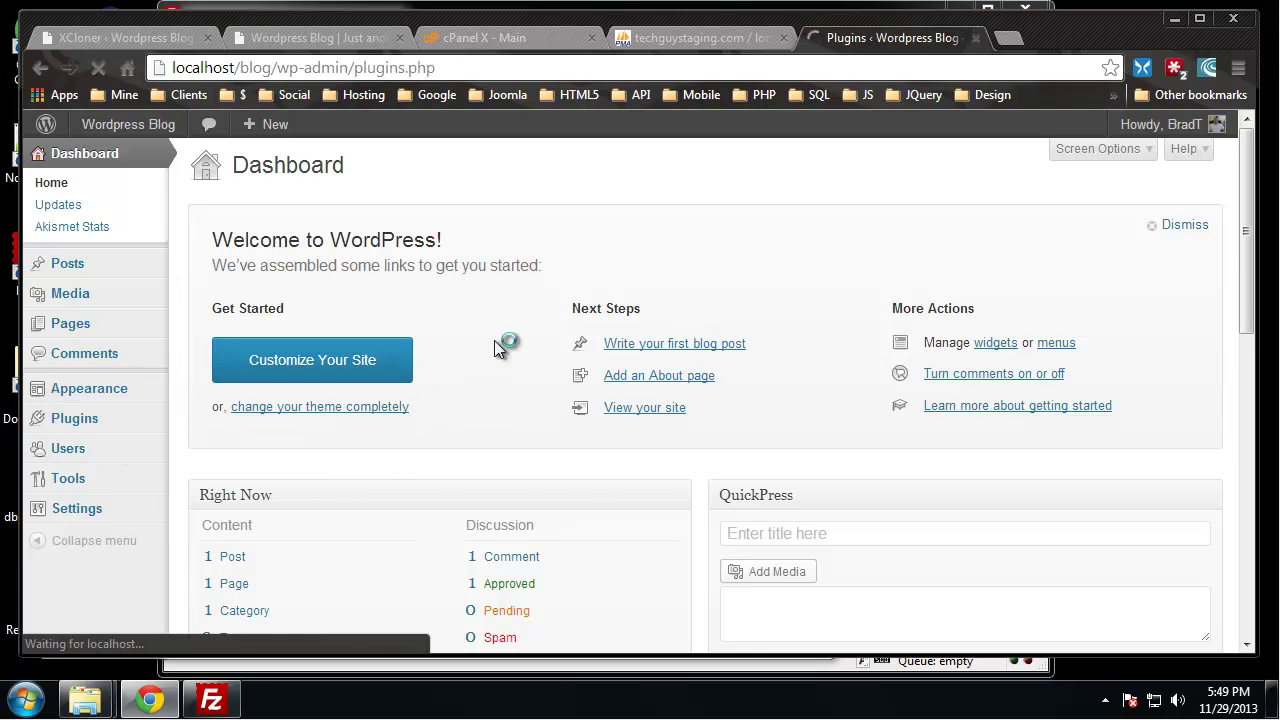
scroll(446, 358, down, 3)
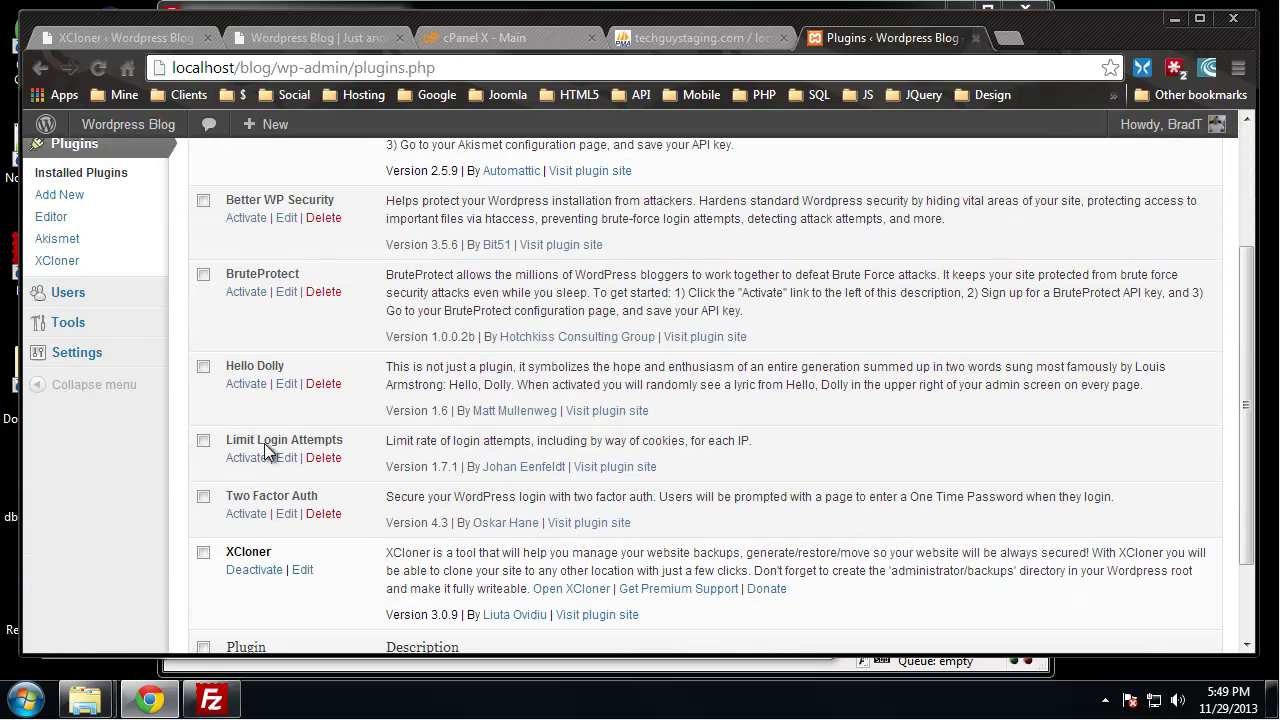
scroll(265, 447, up, 3)
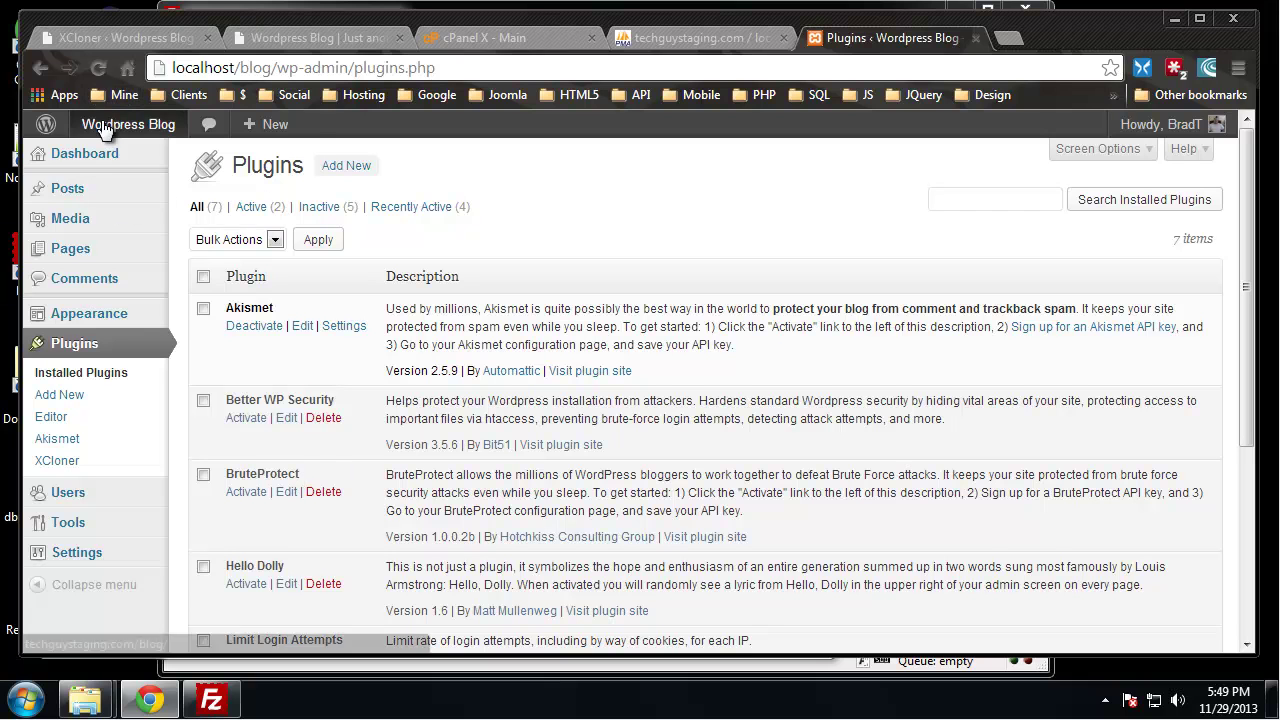
Return to the Dashboard and visit the blog's front page
click(72, 156)
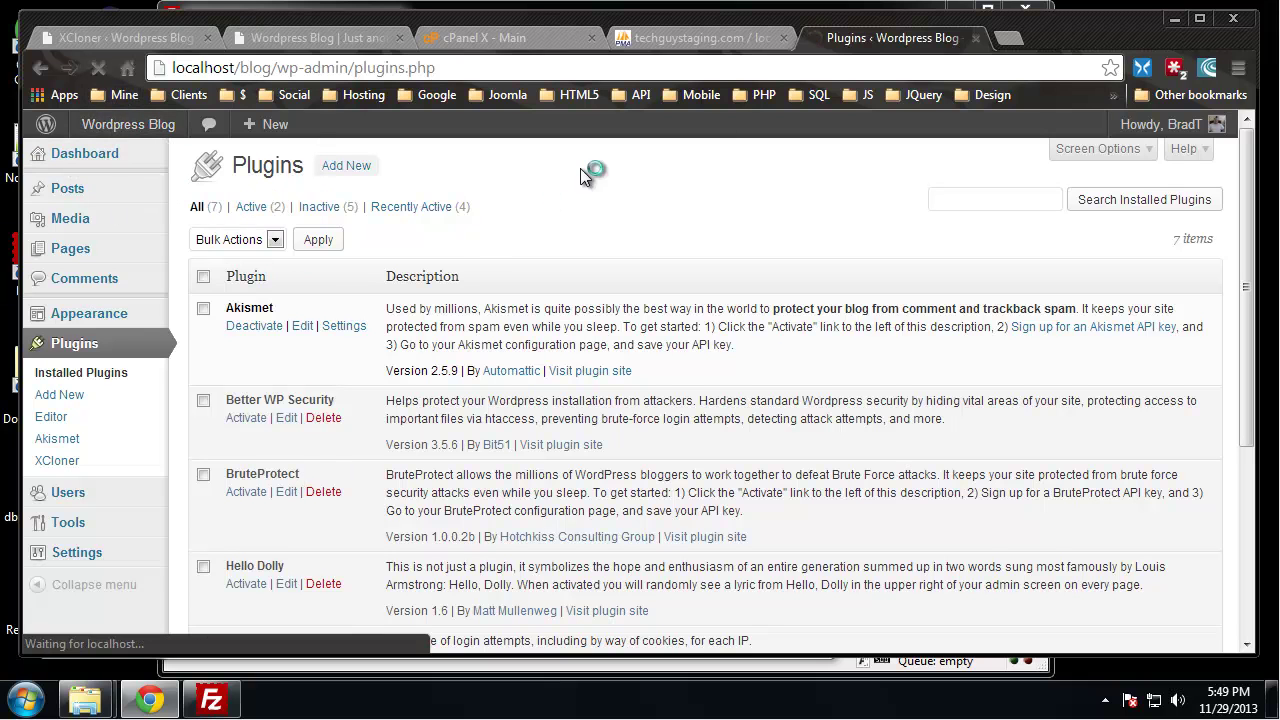
mouse_move(133, 137)
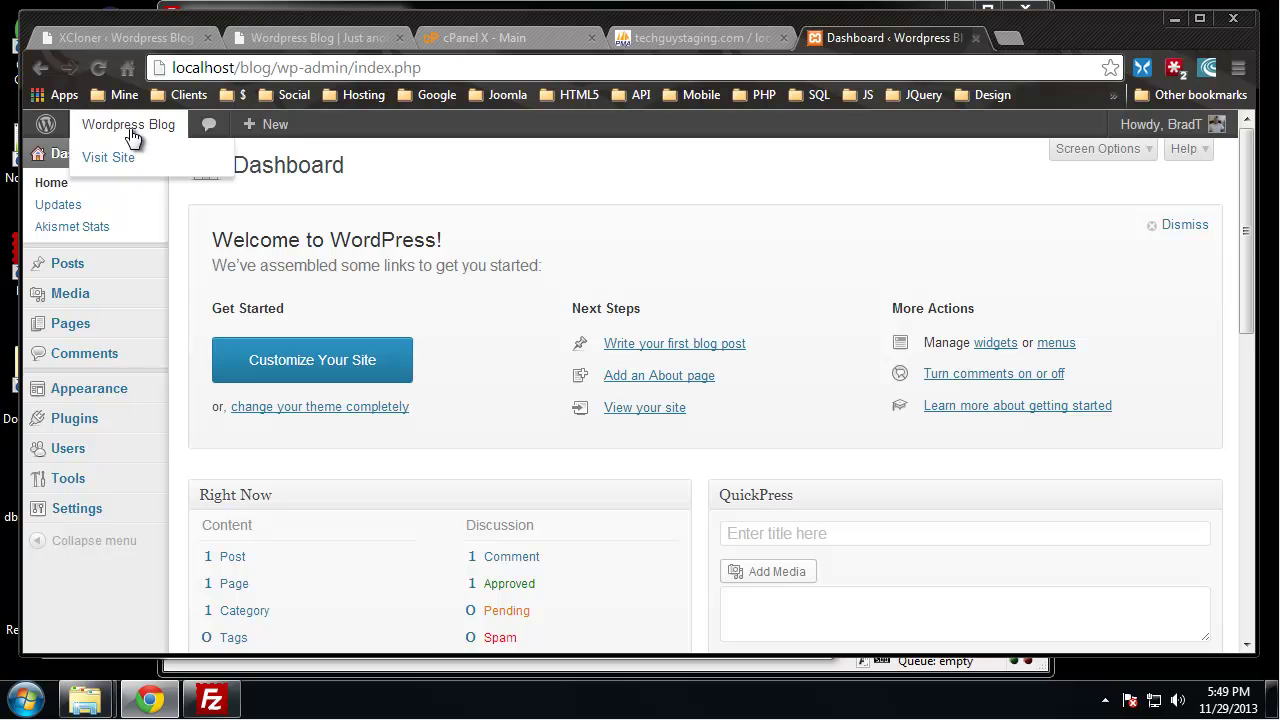
click(112, 158)
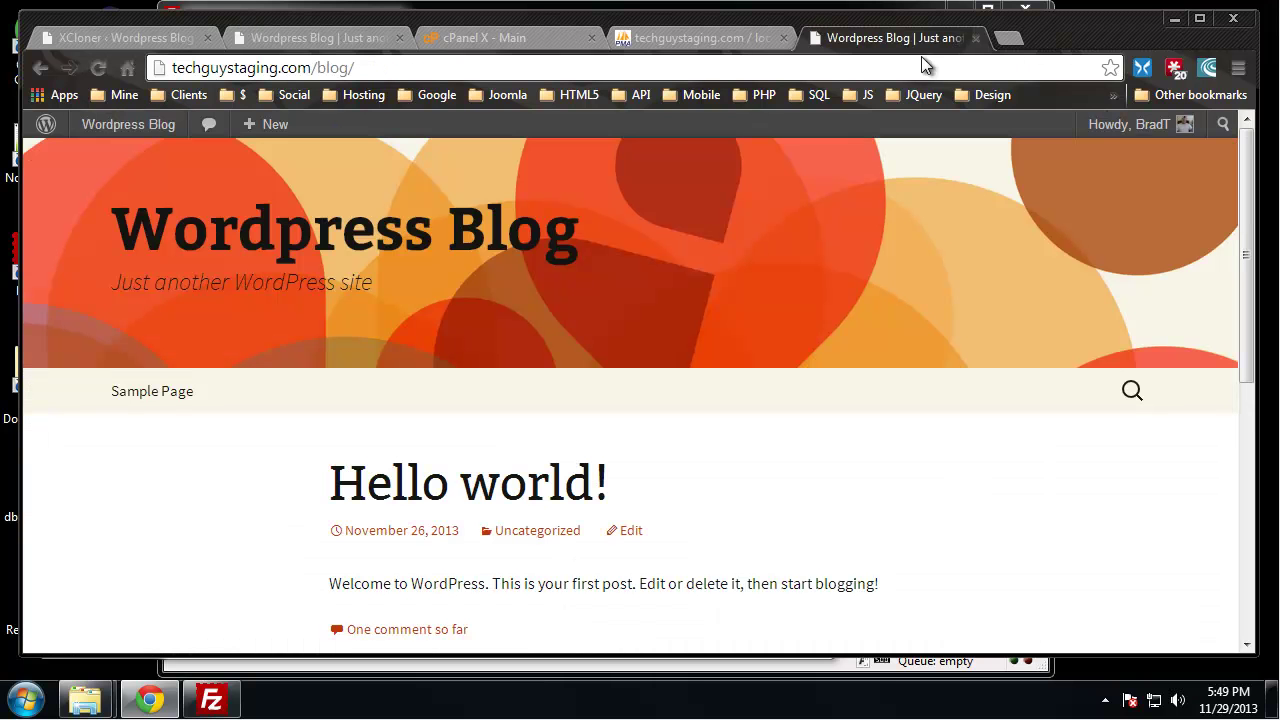